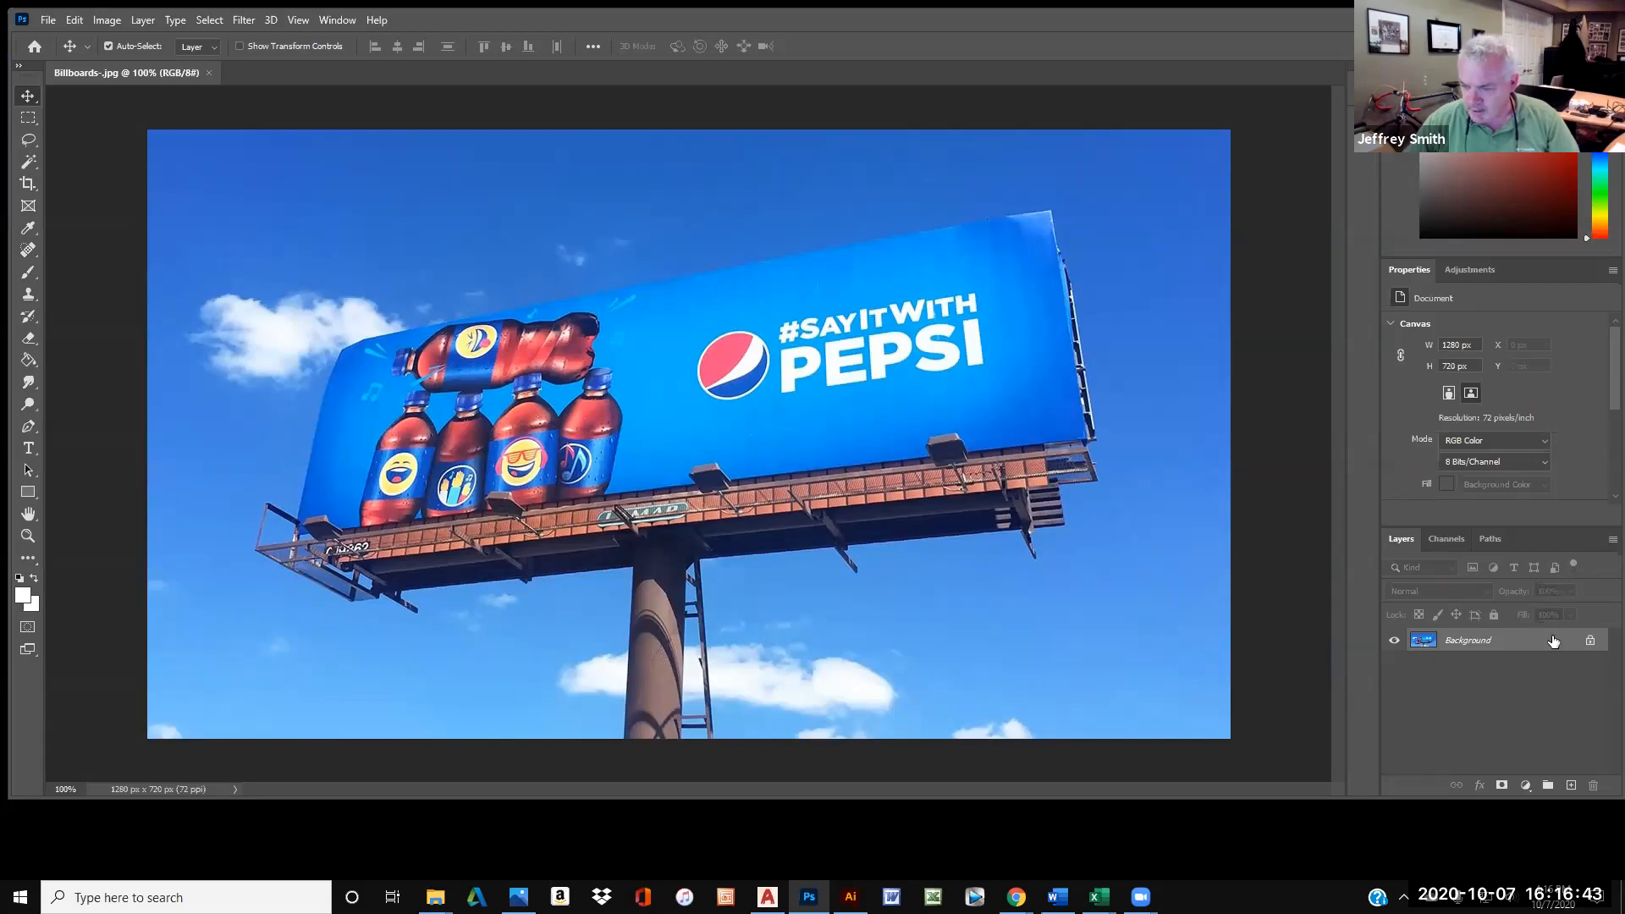
# Duplicate the Background layer within the same document under the name Background copy.
pyautogui.click(1436, 542)
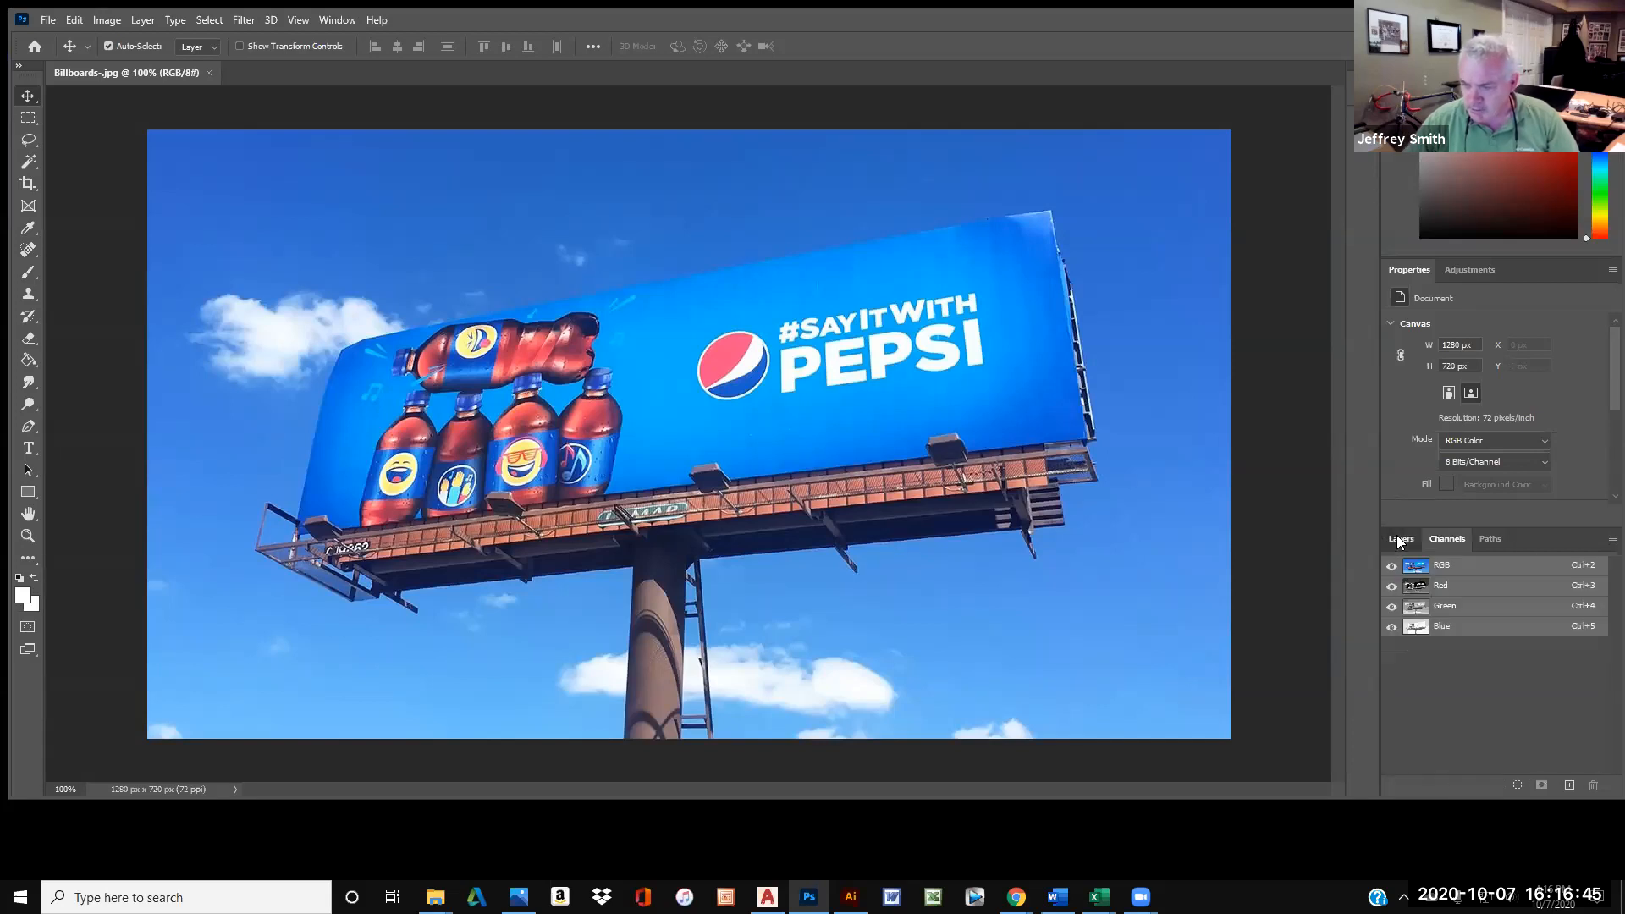
pyautogui.click(1400, 539)
pyautogui.rightClick(1514, 642)
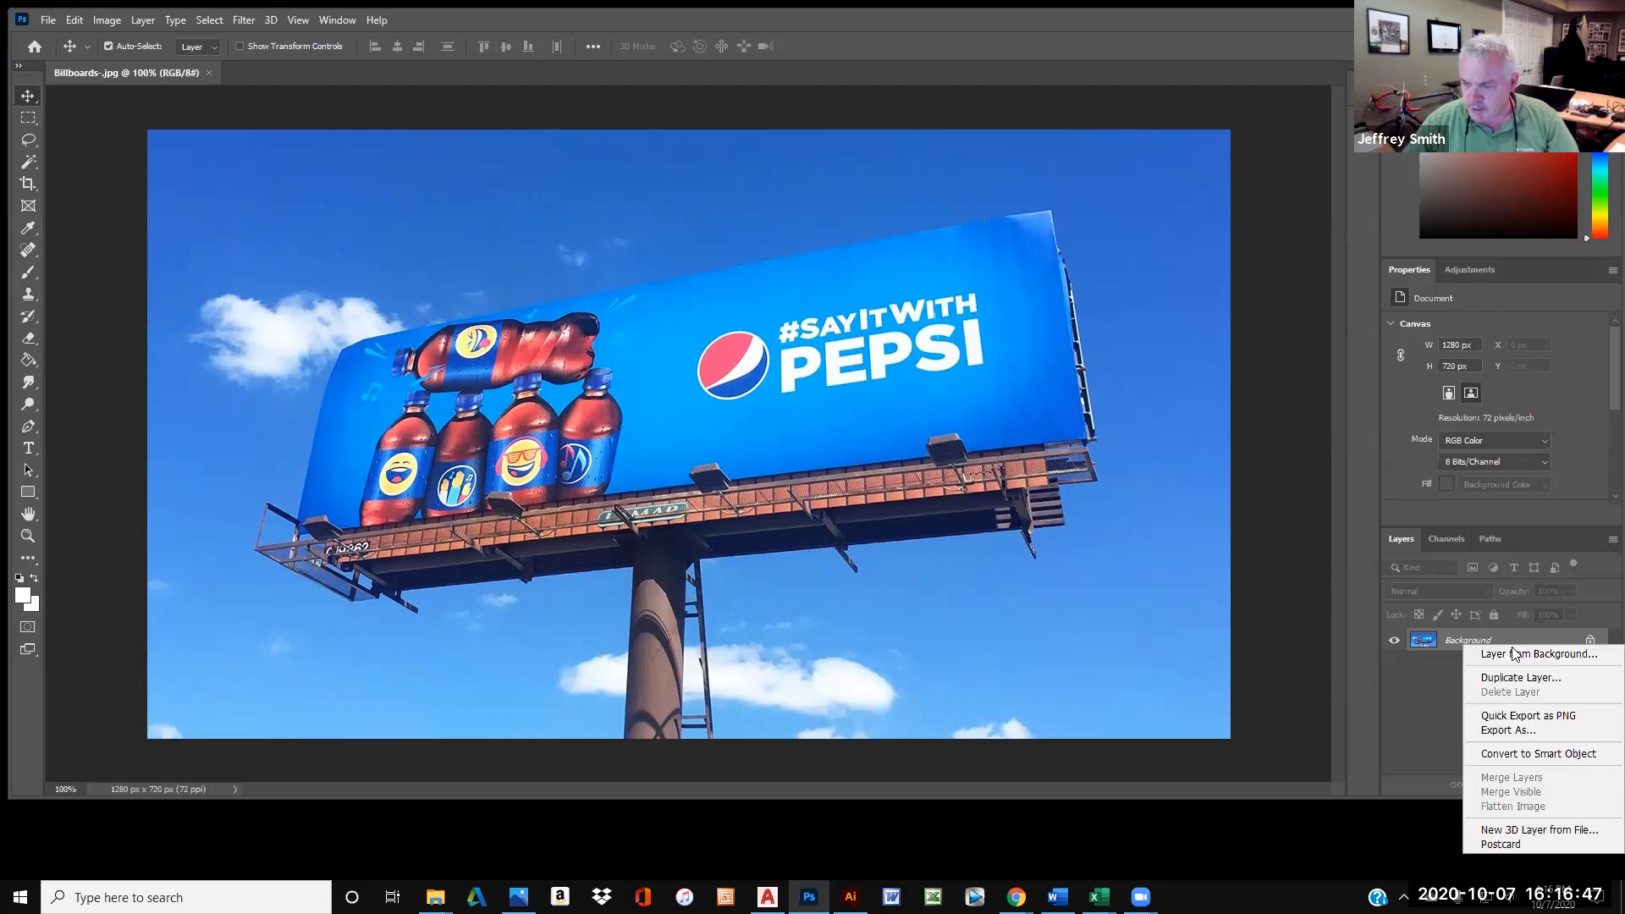
pyautogui.click(1514, 675)
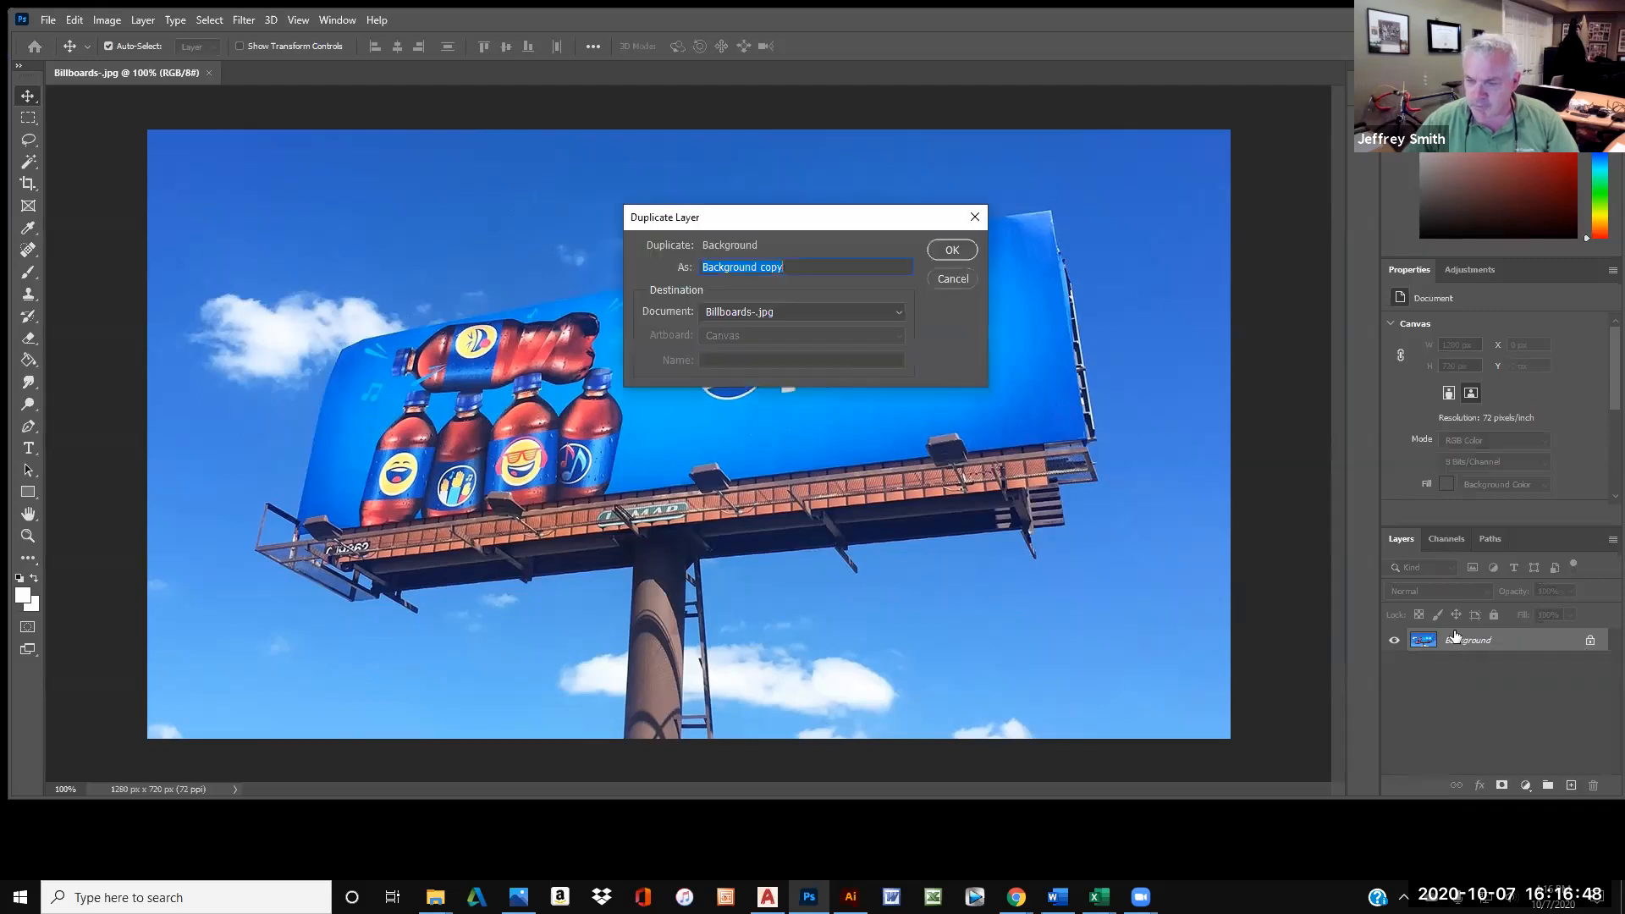
pyautogui.click(953, 251)
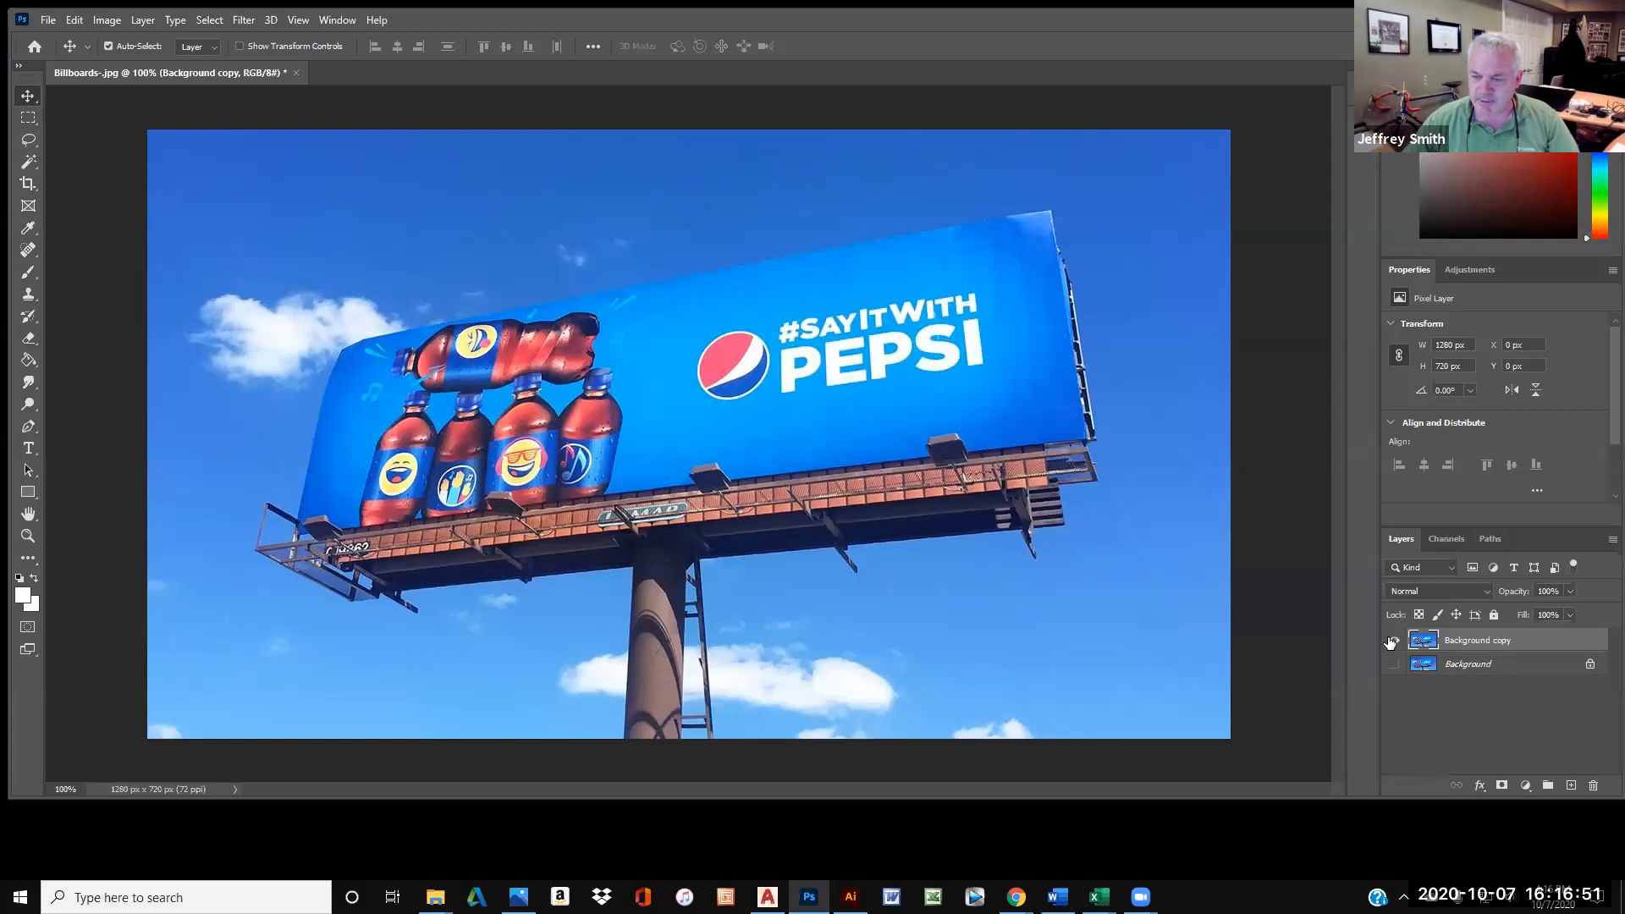
# Compare the two image layers by toggling their visibility, leaving Background copy shown and the original Background hidden.
pyautogui.click(1390, 641)
pyautogui.click(1393, 663)
pyautogui.click(1393, 640)
pyautogui.click(1394, 664)
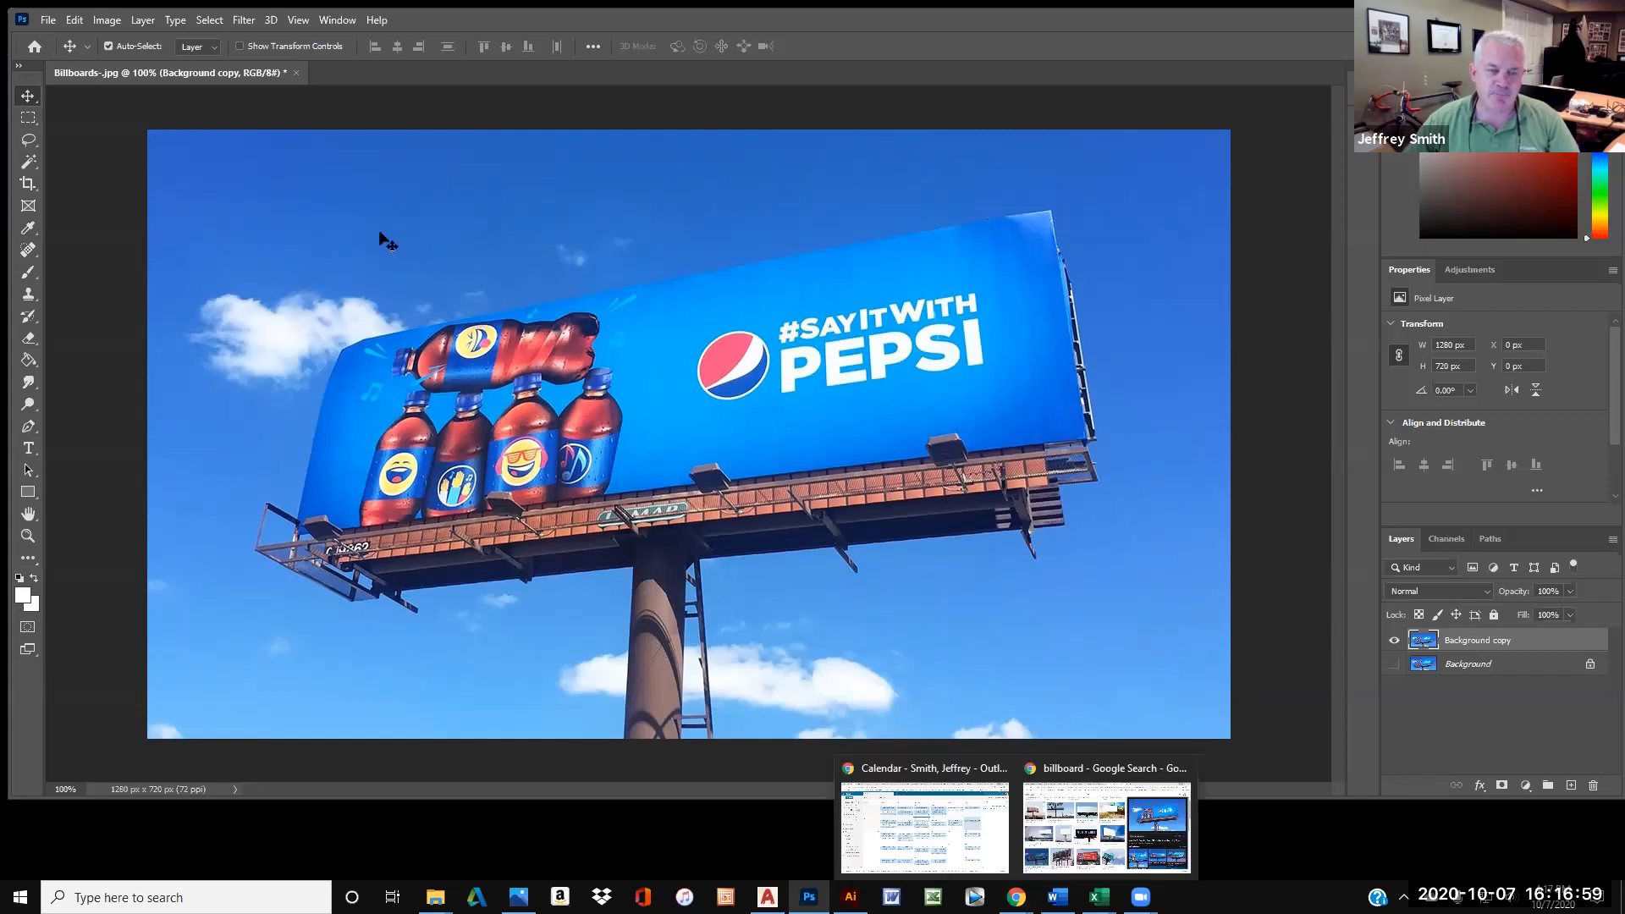
# Place Brigtheyes_Logos_.png from the BrighteyesLogo folder as an embedded image and move it into the sky beside the billboard pole.
pyautogui.click(56, 22)
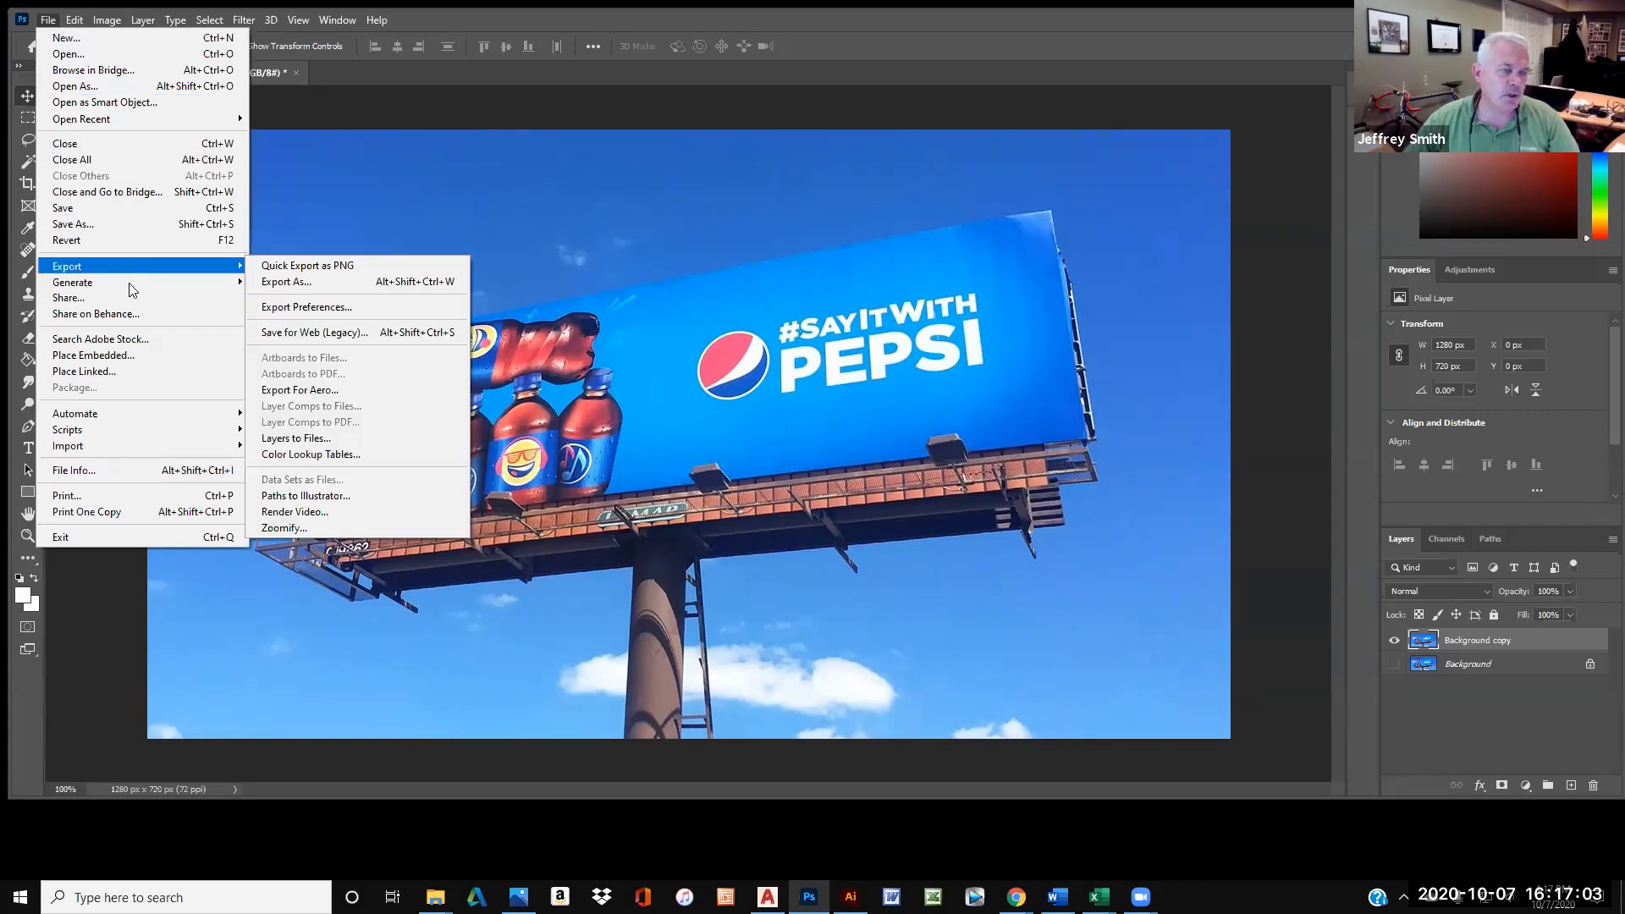
pyautogui.moveTo(165, 452)
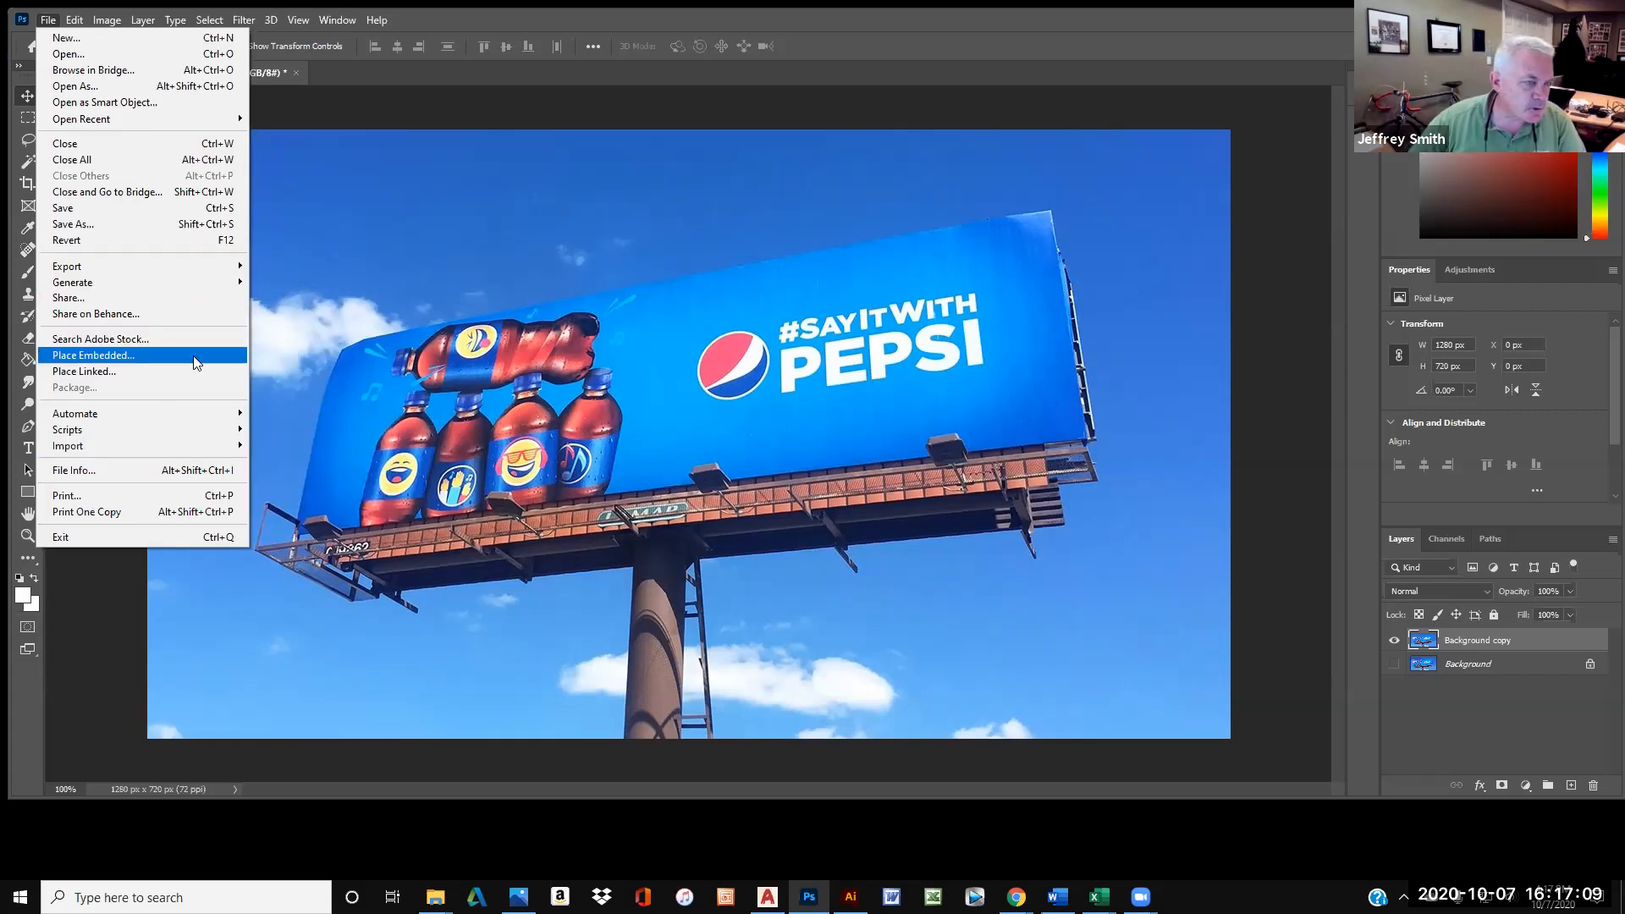
pyautogui.click(146, 354)
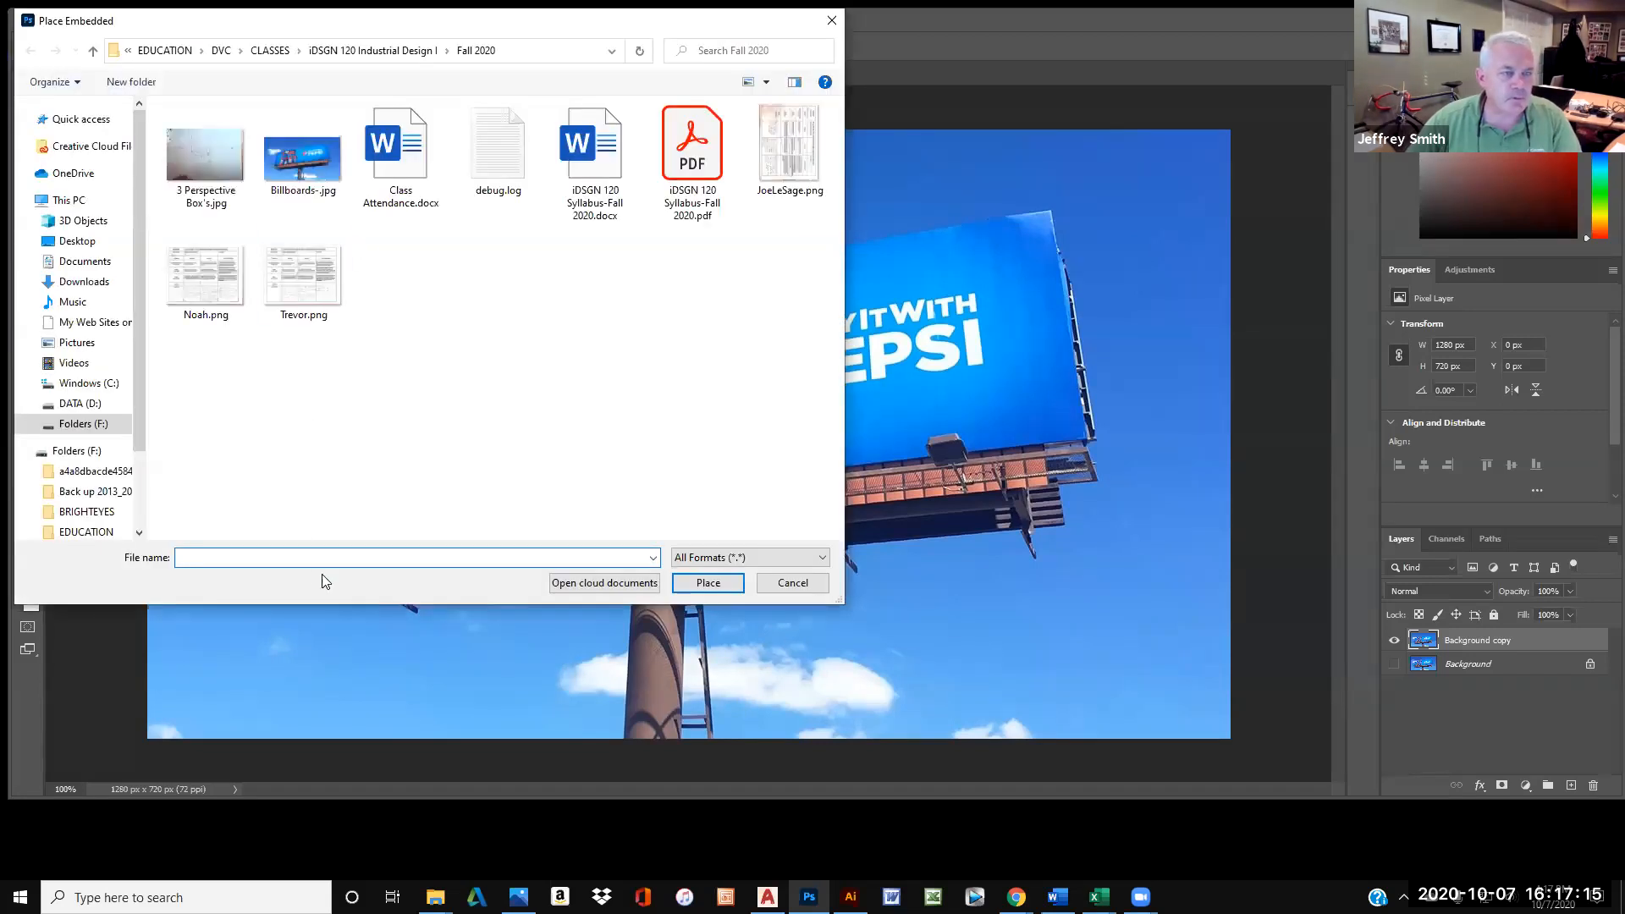
pyautogui.write('F:\\EDUCATION\\DVC\\CLASSES\\iDSGN 120 Industrial Design I\\BrighteyesLogo')
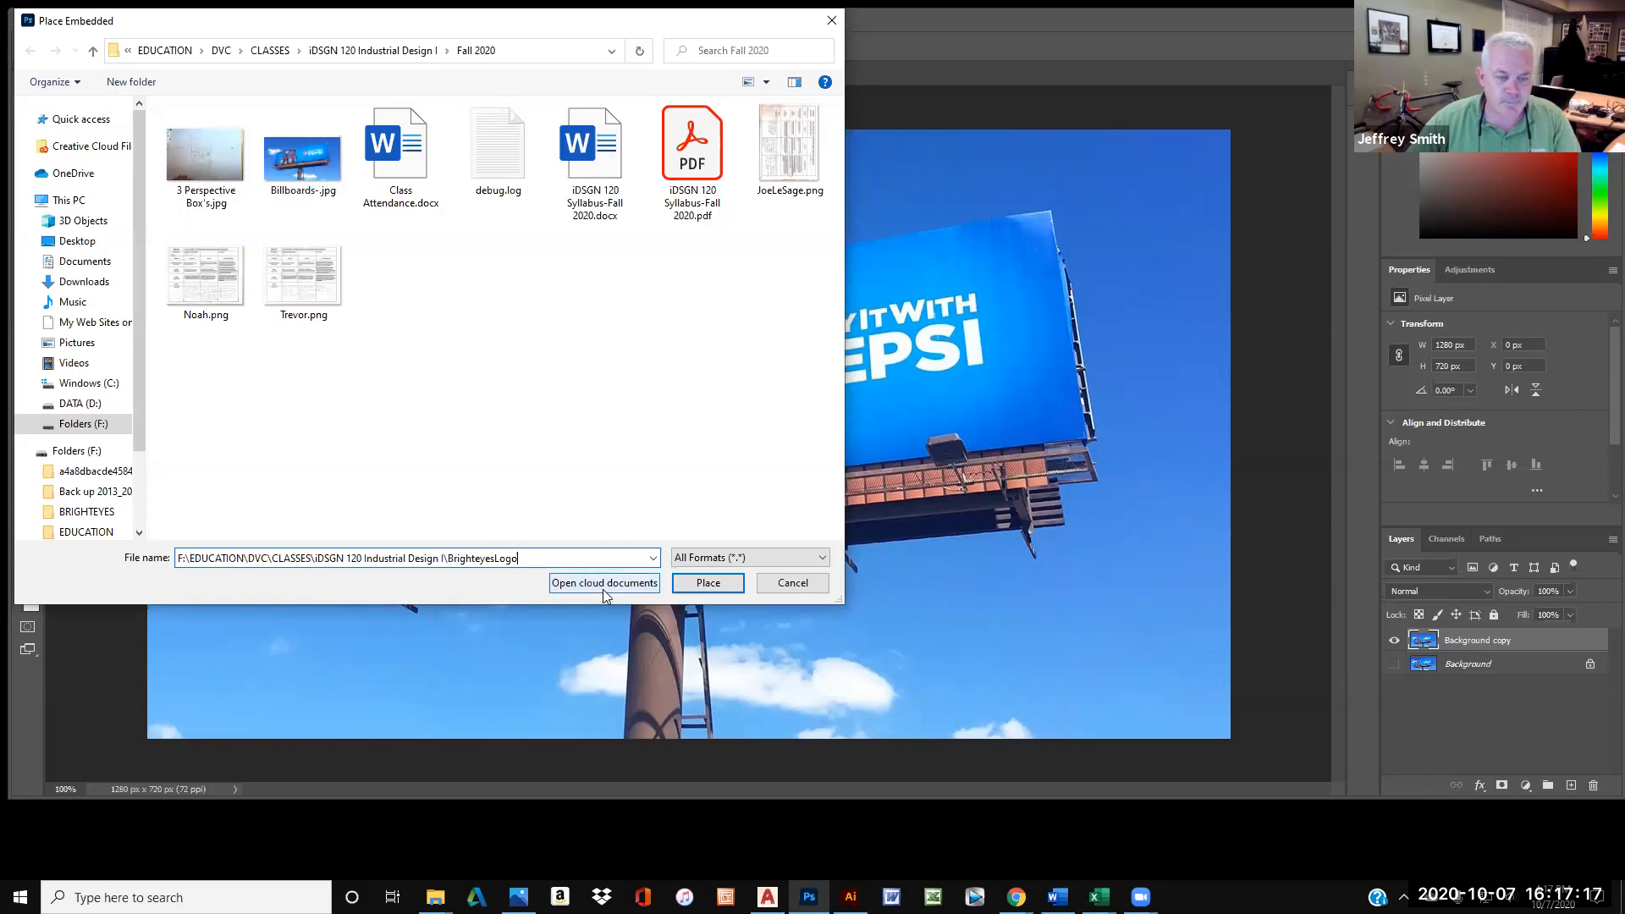
pyautogui.click(720, 582)
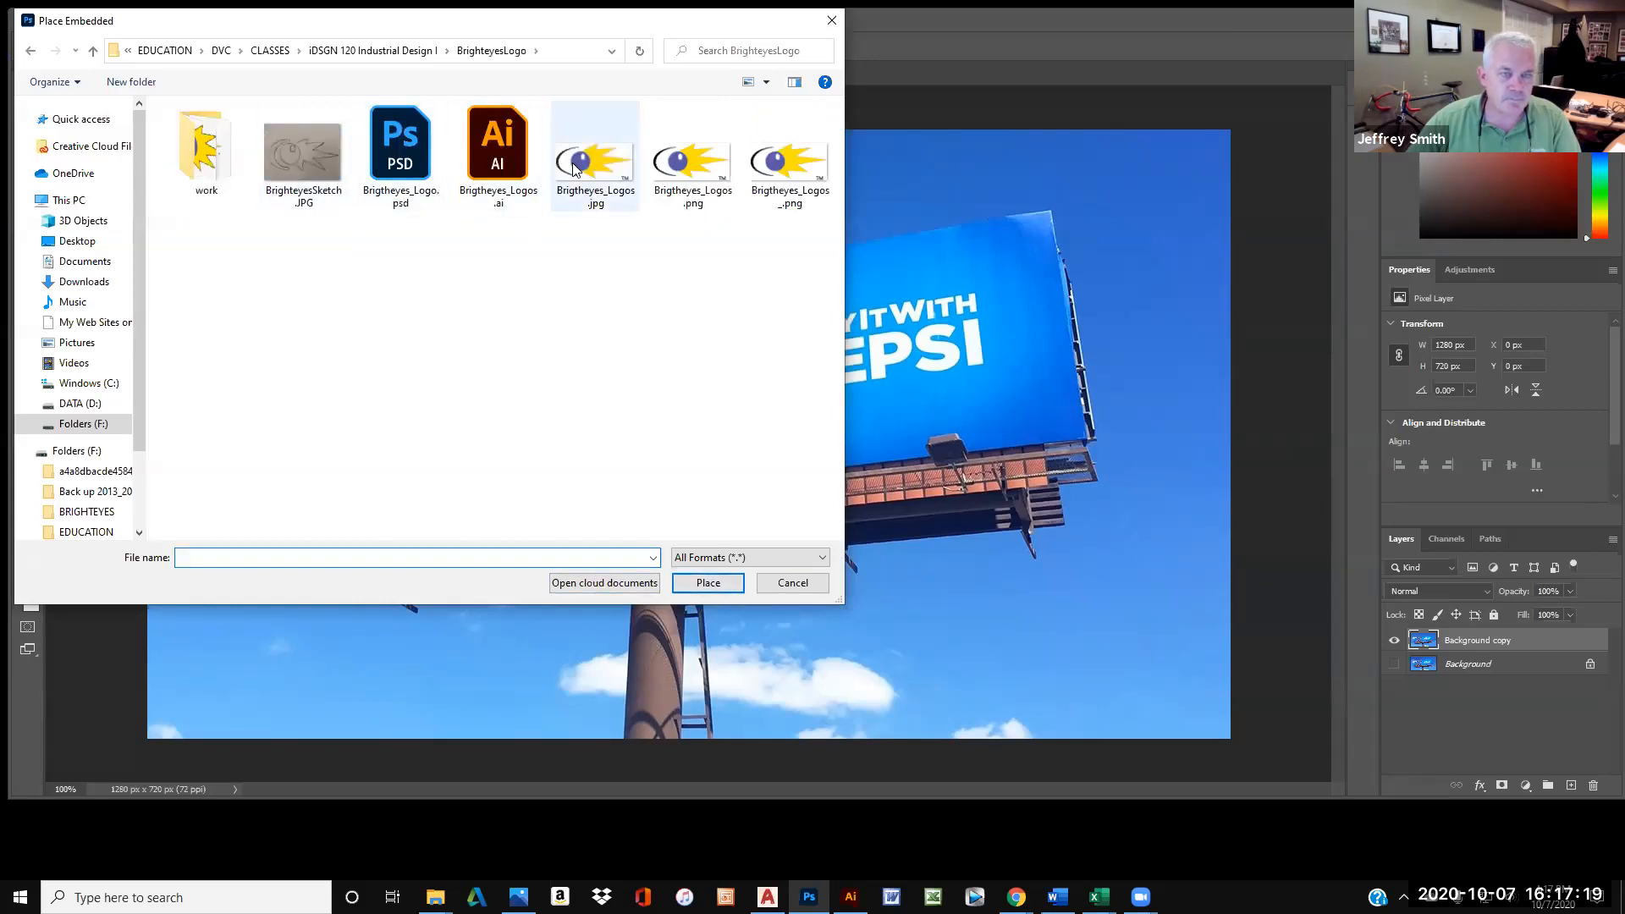
pyautogui.click(693, 157)
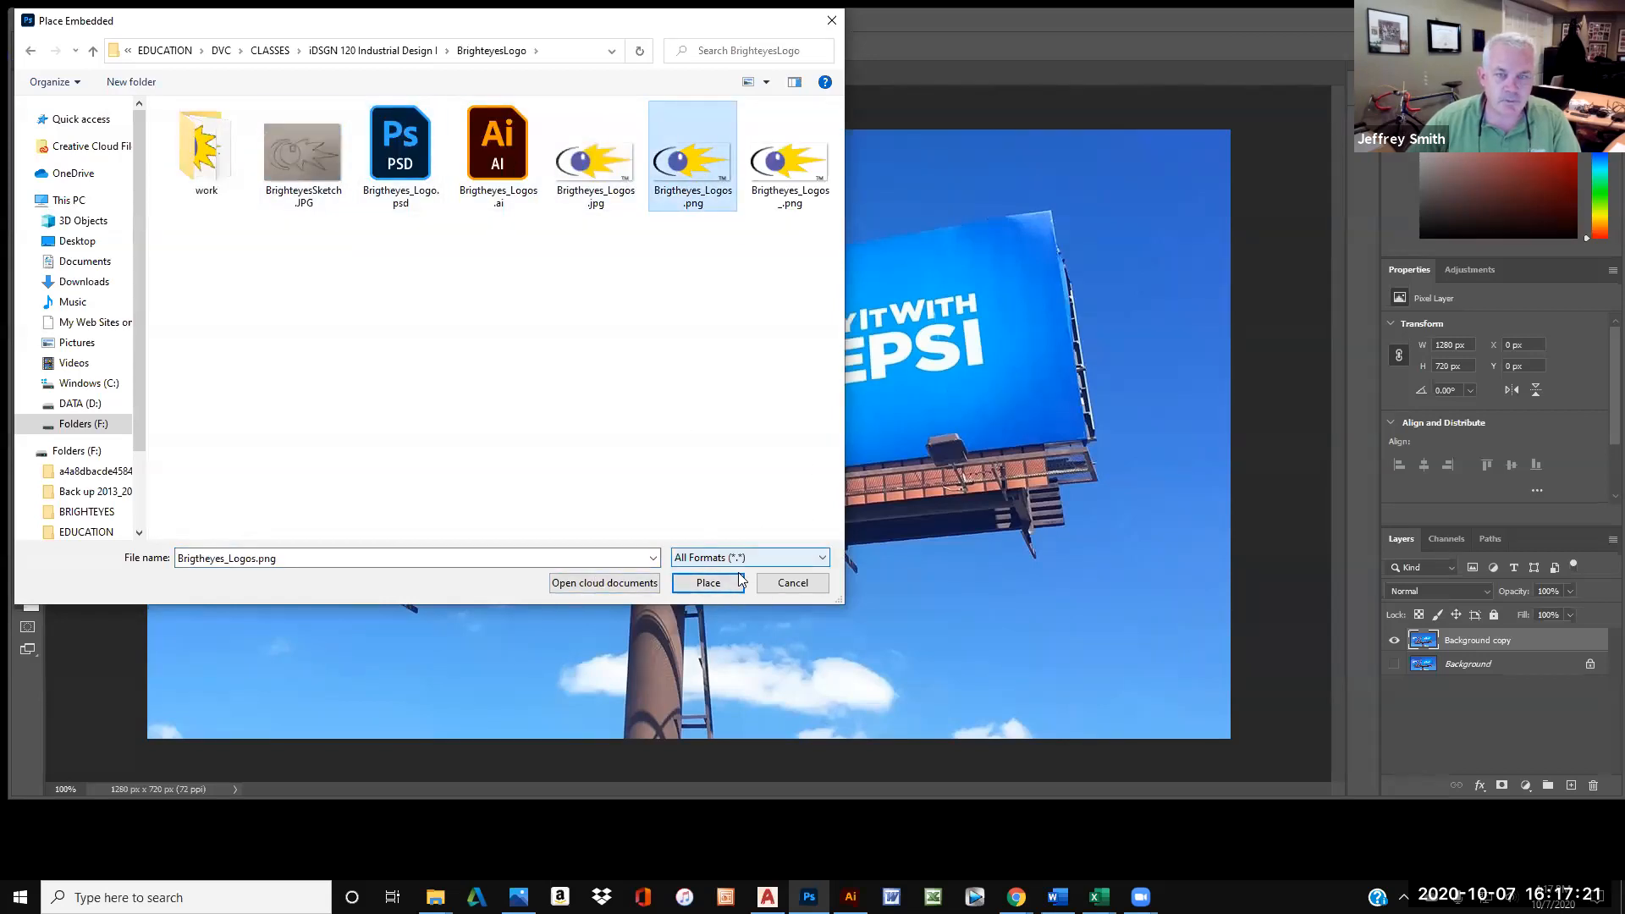
pyautogui.click(790, 165)
pyautogui.click(709, 583)
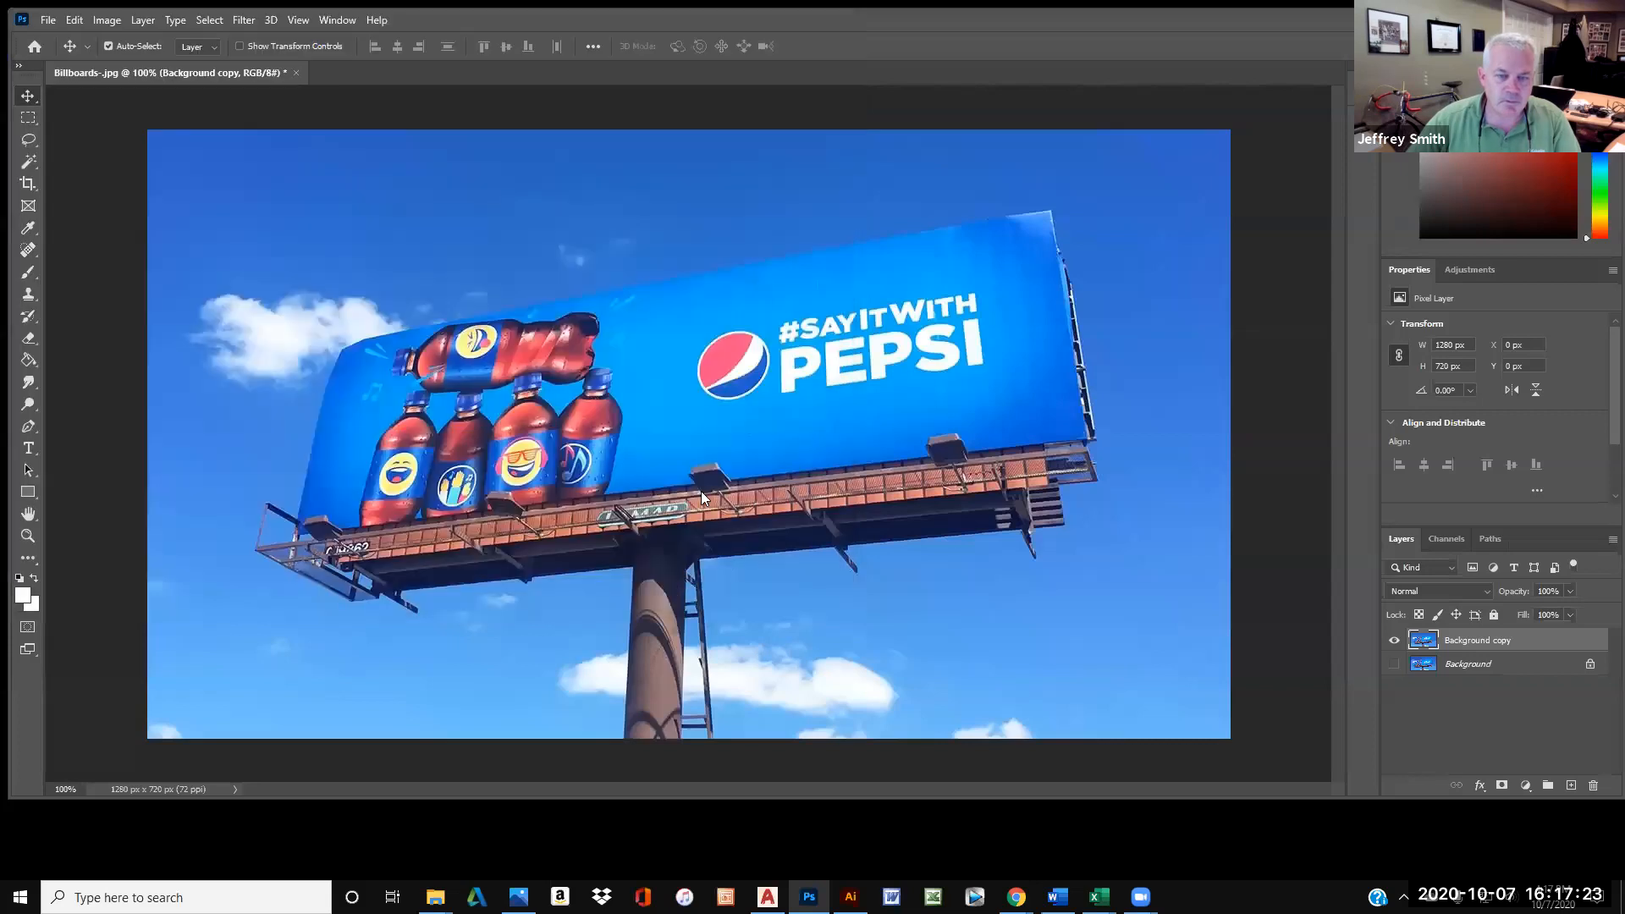
pyautogui.moveTo(719, 429); pyautogui.dragTo(937, 639)
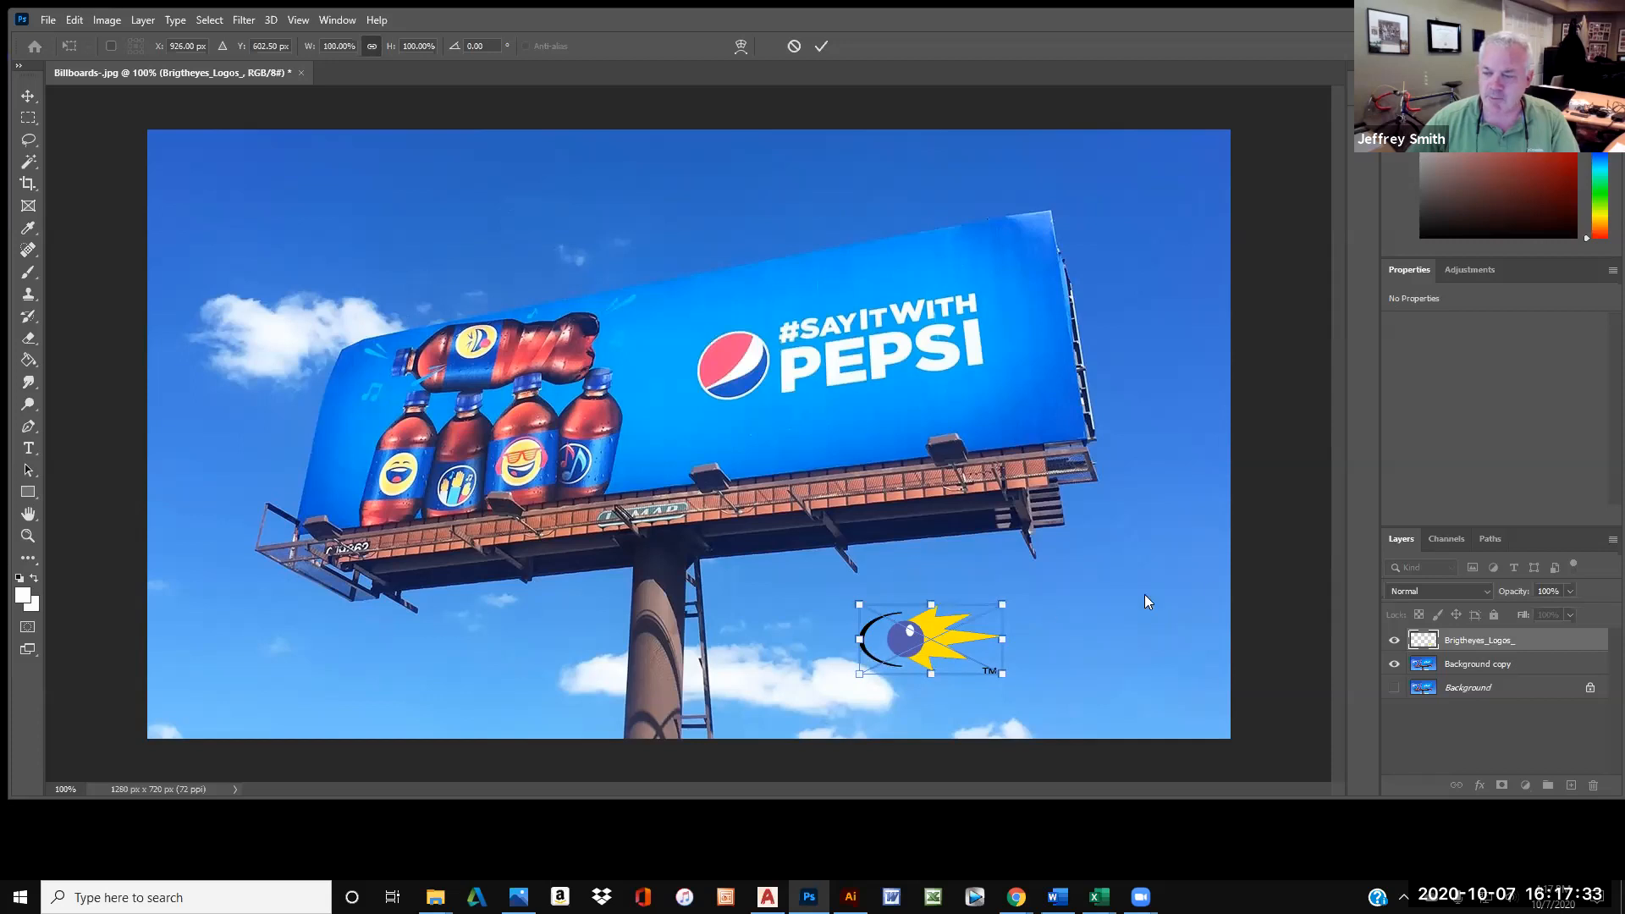
# Hide the logo layer and draw a white rectangle about 928 × 249 px over the billboard face.
pyautogui.click(1394, 639)
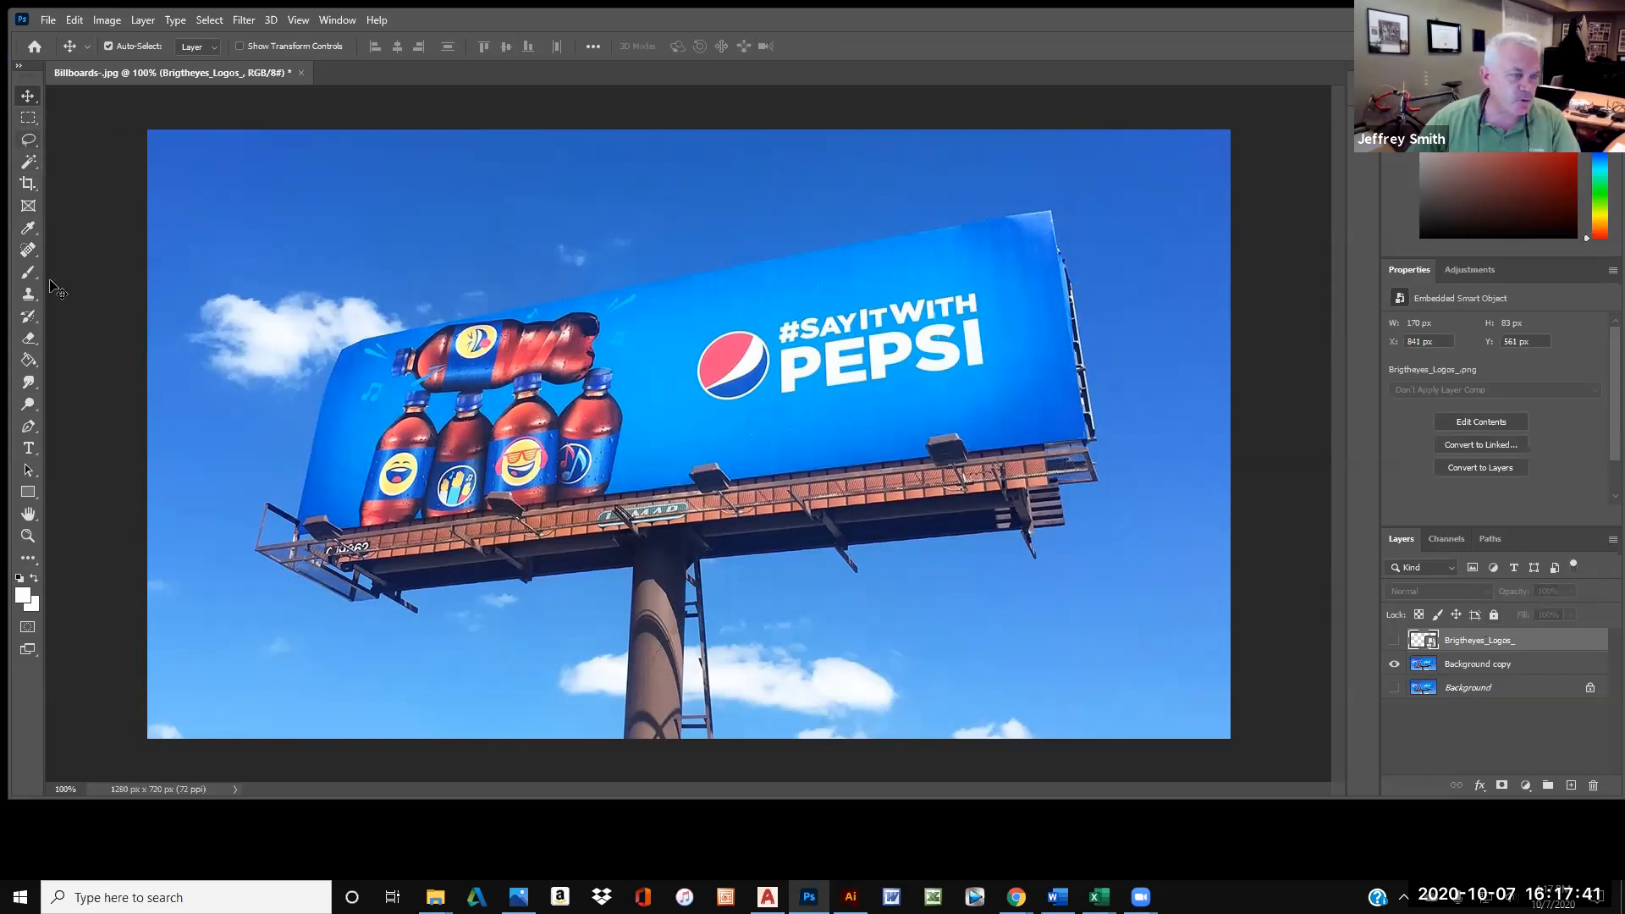
pyautogui.click(34, 212)
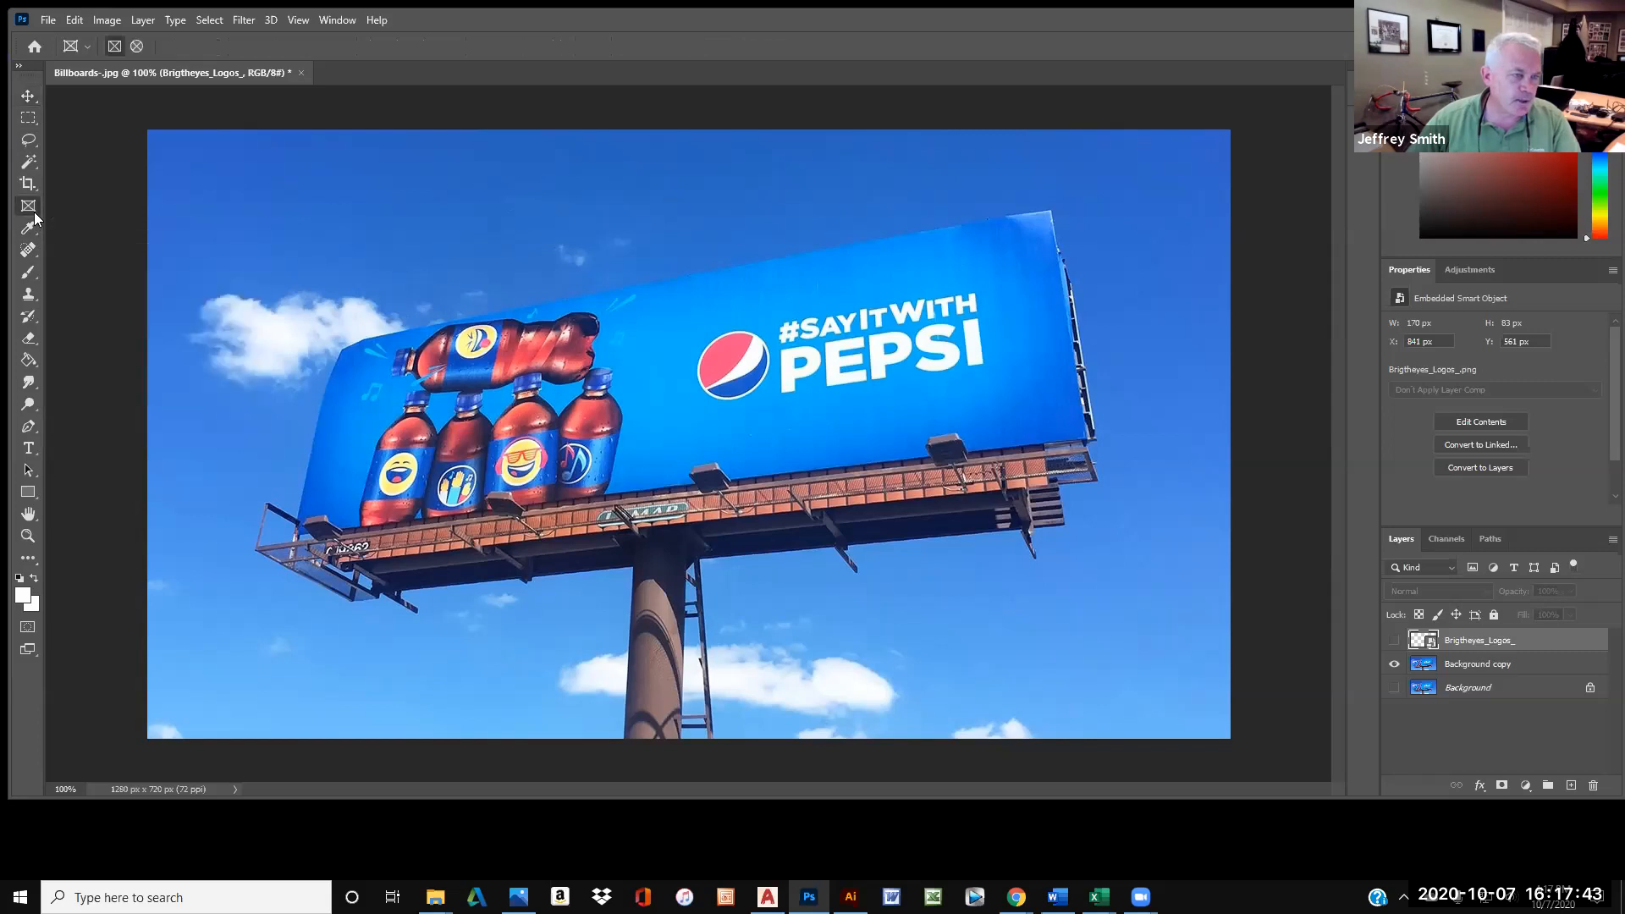
pyautogui.click(17, 67)
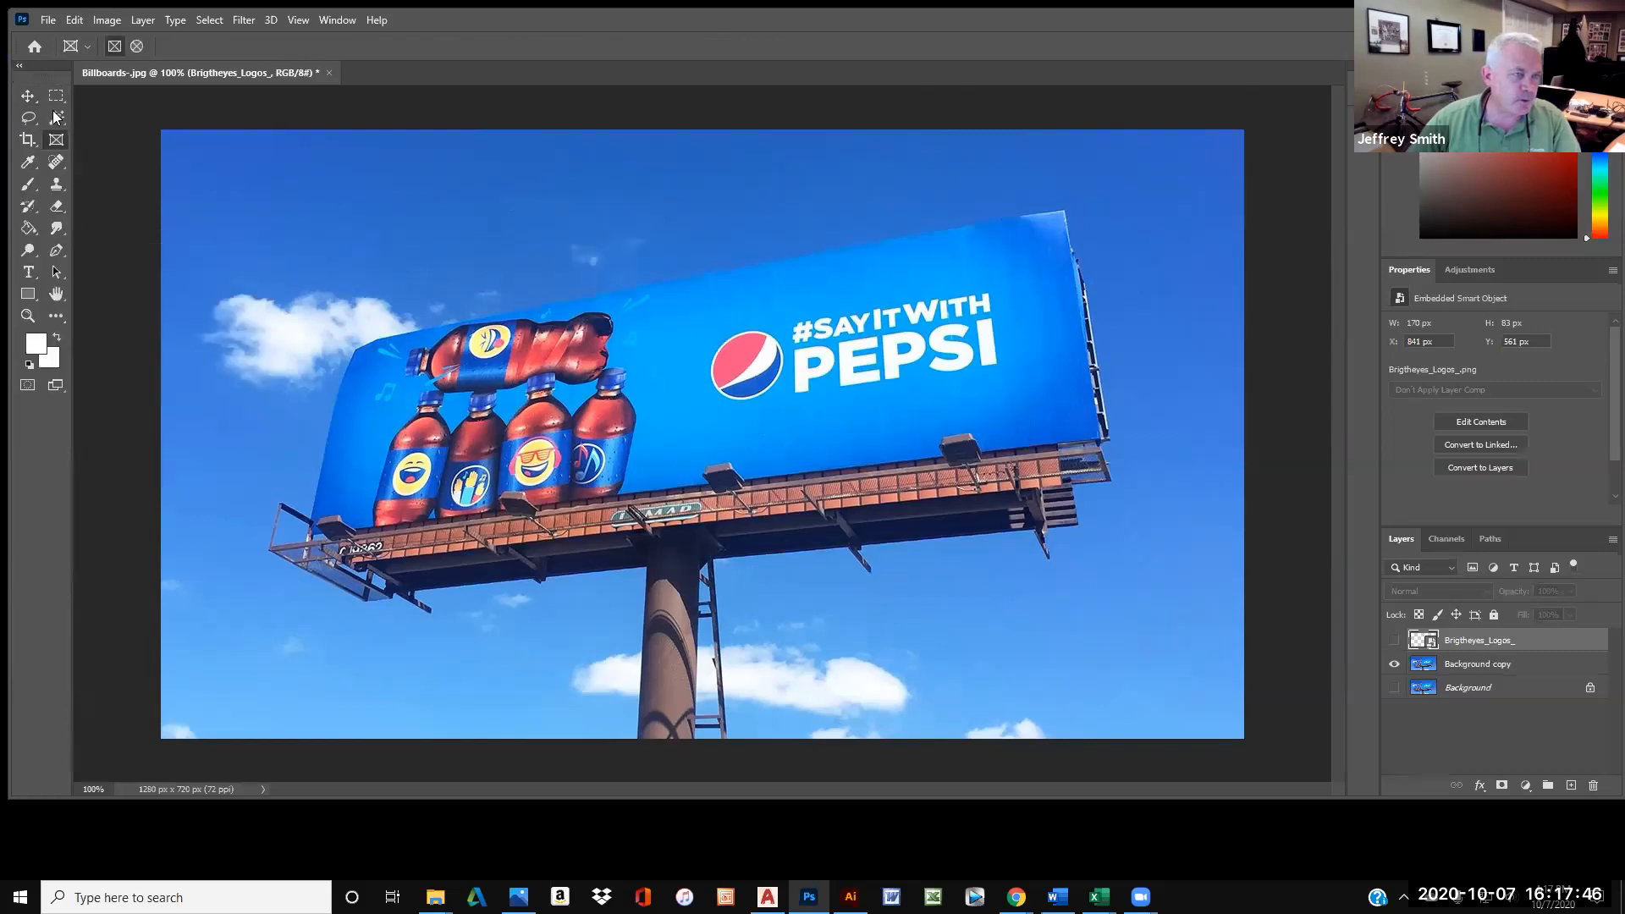
pyautogui.click(29, 298)
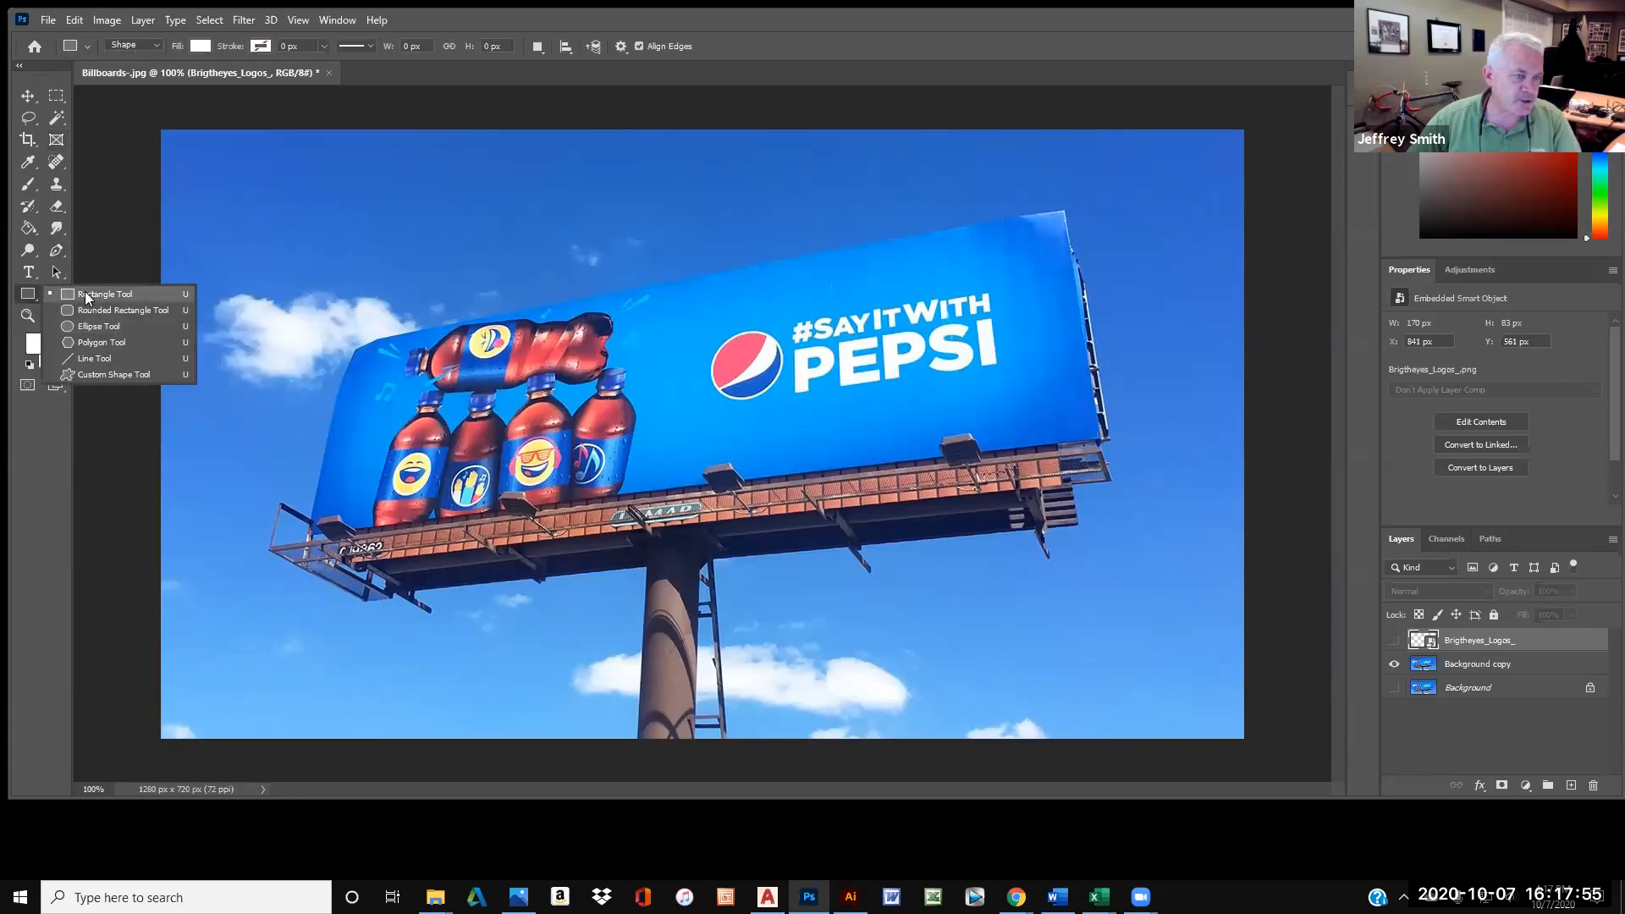
pyautogui.click(85, 293)
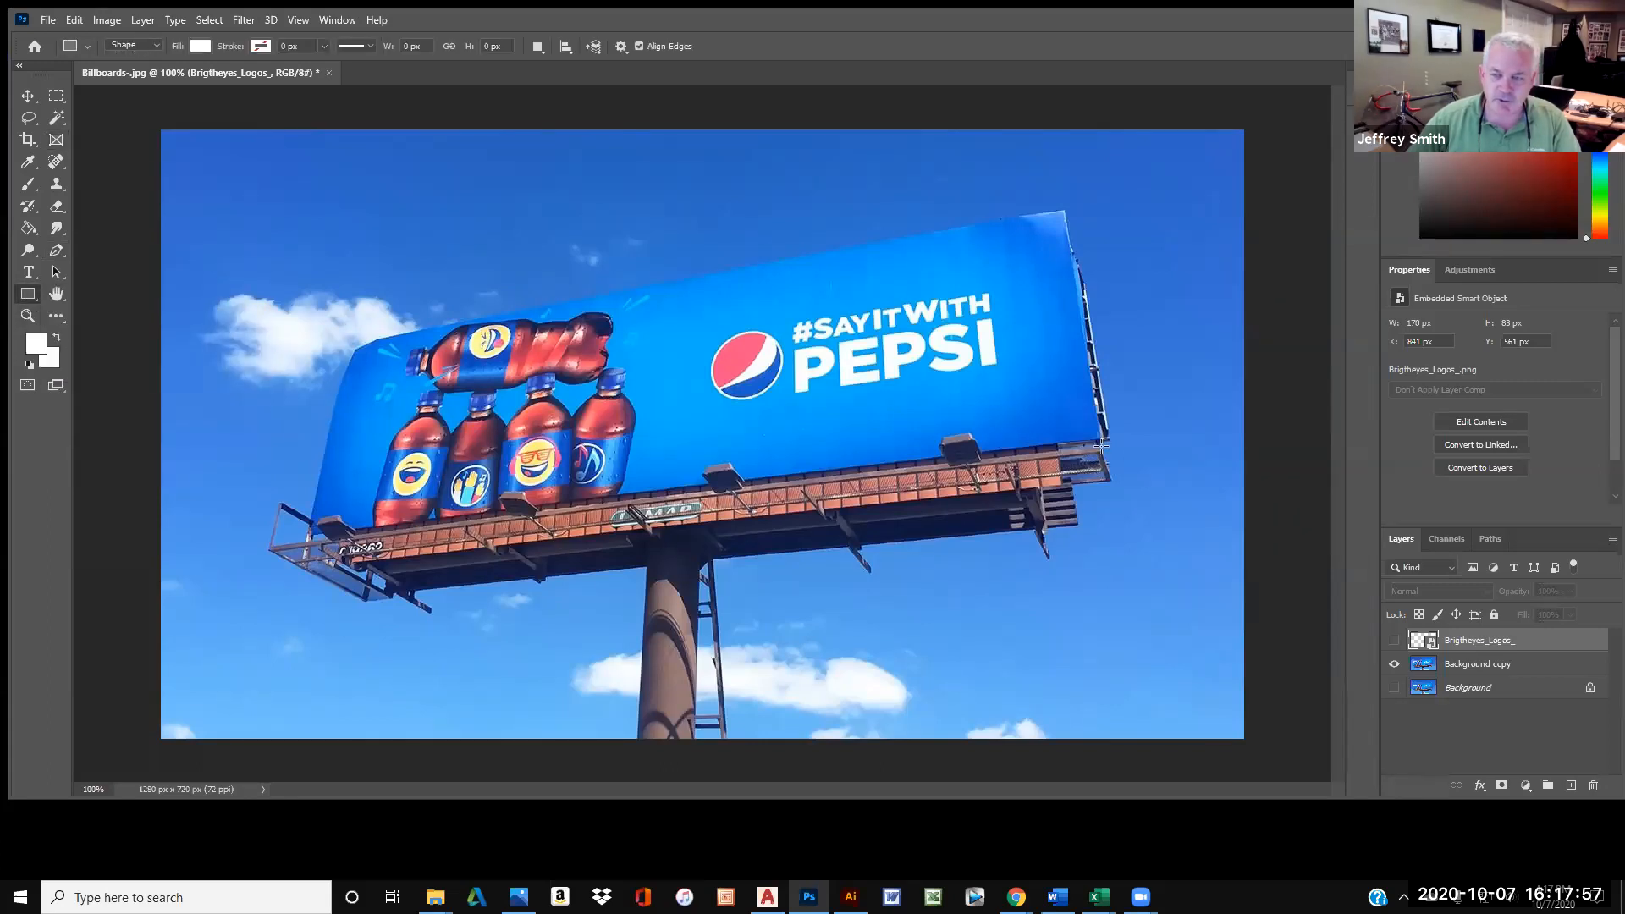
pyautogui.moveTo(1098, 441); pyautogui.dragTo(313, 234)
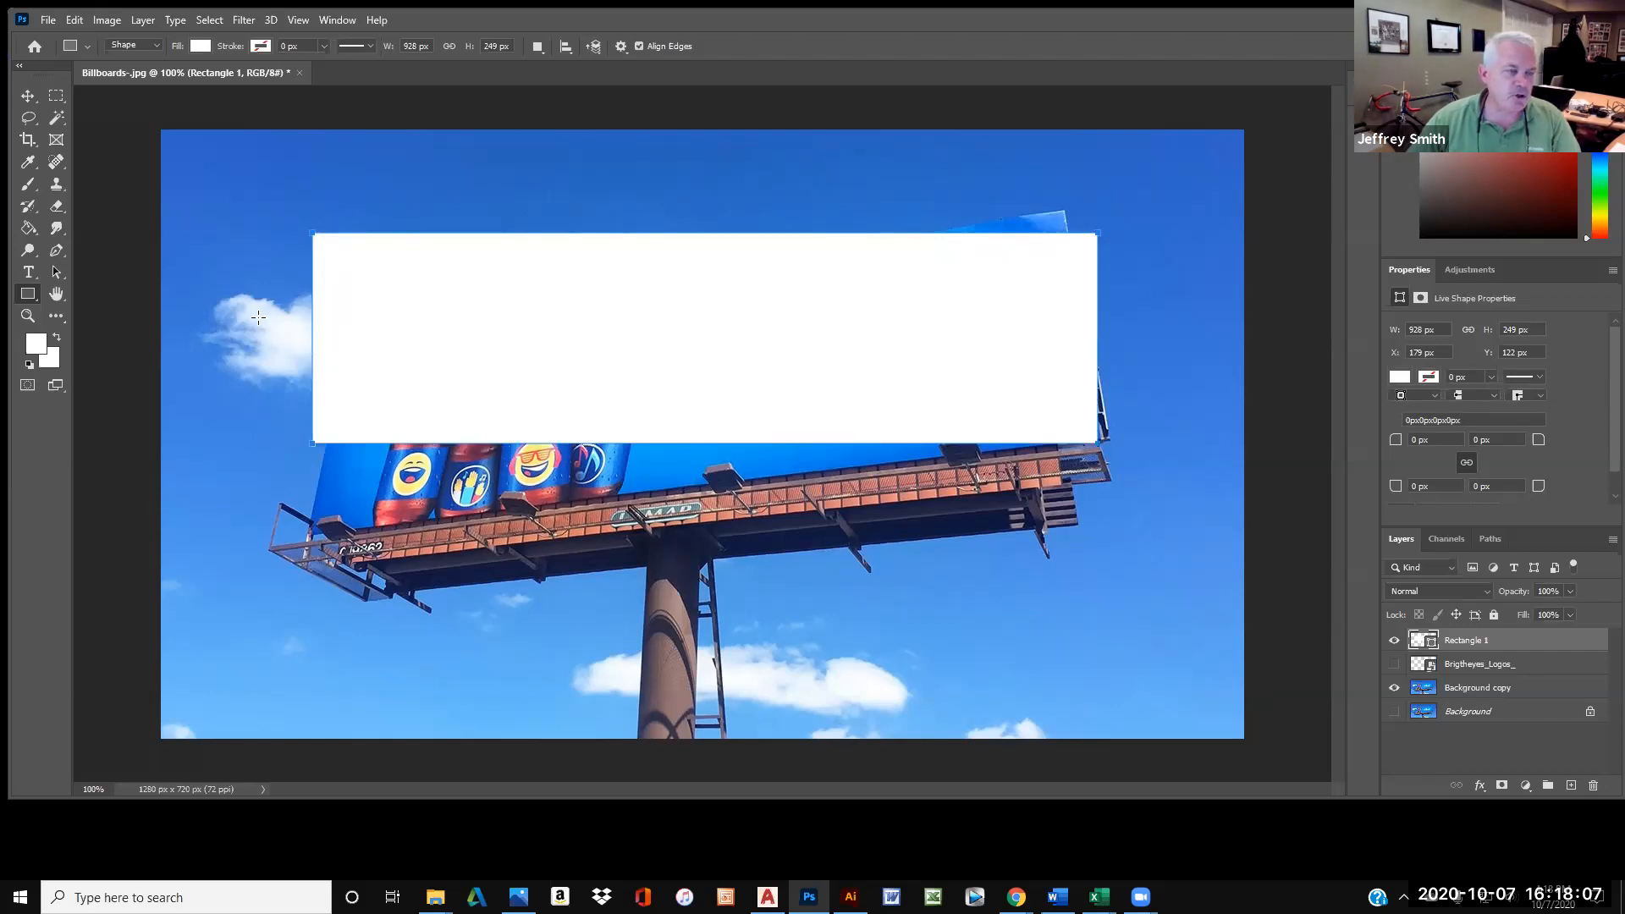
# Distort the white rectangle to fit the billboard face's four corners, accepting conversion to a regular path, and show the logo layer.
pyautogui.click(102, 24)
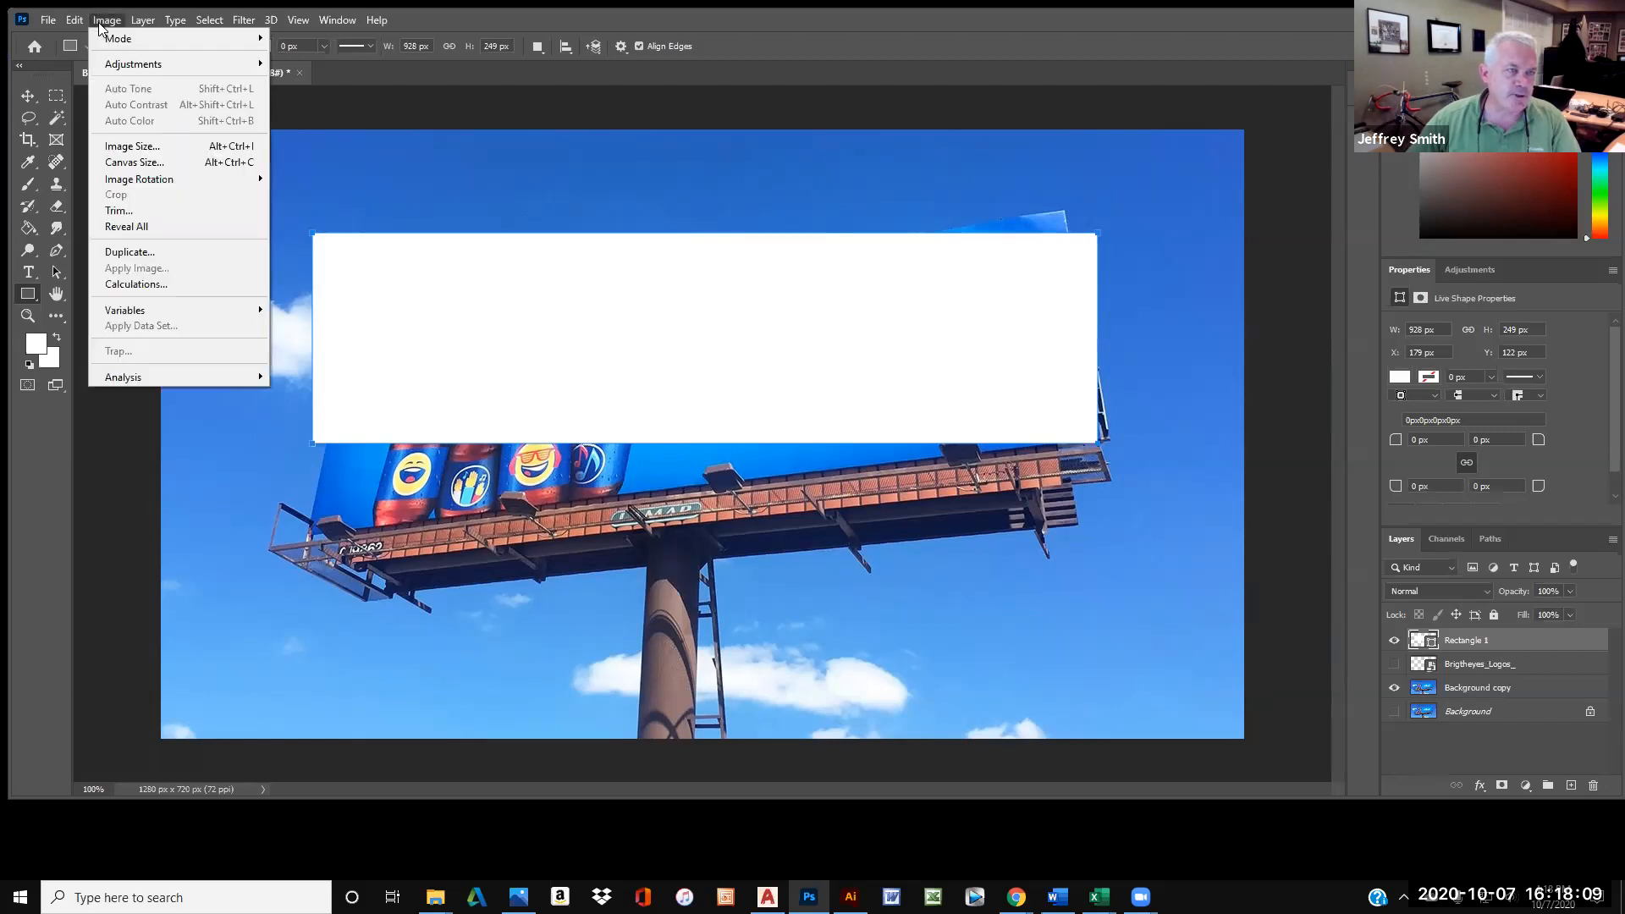
pyautogui.moveTo(75, 20)
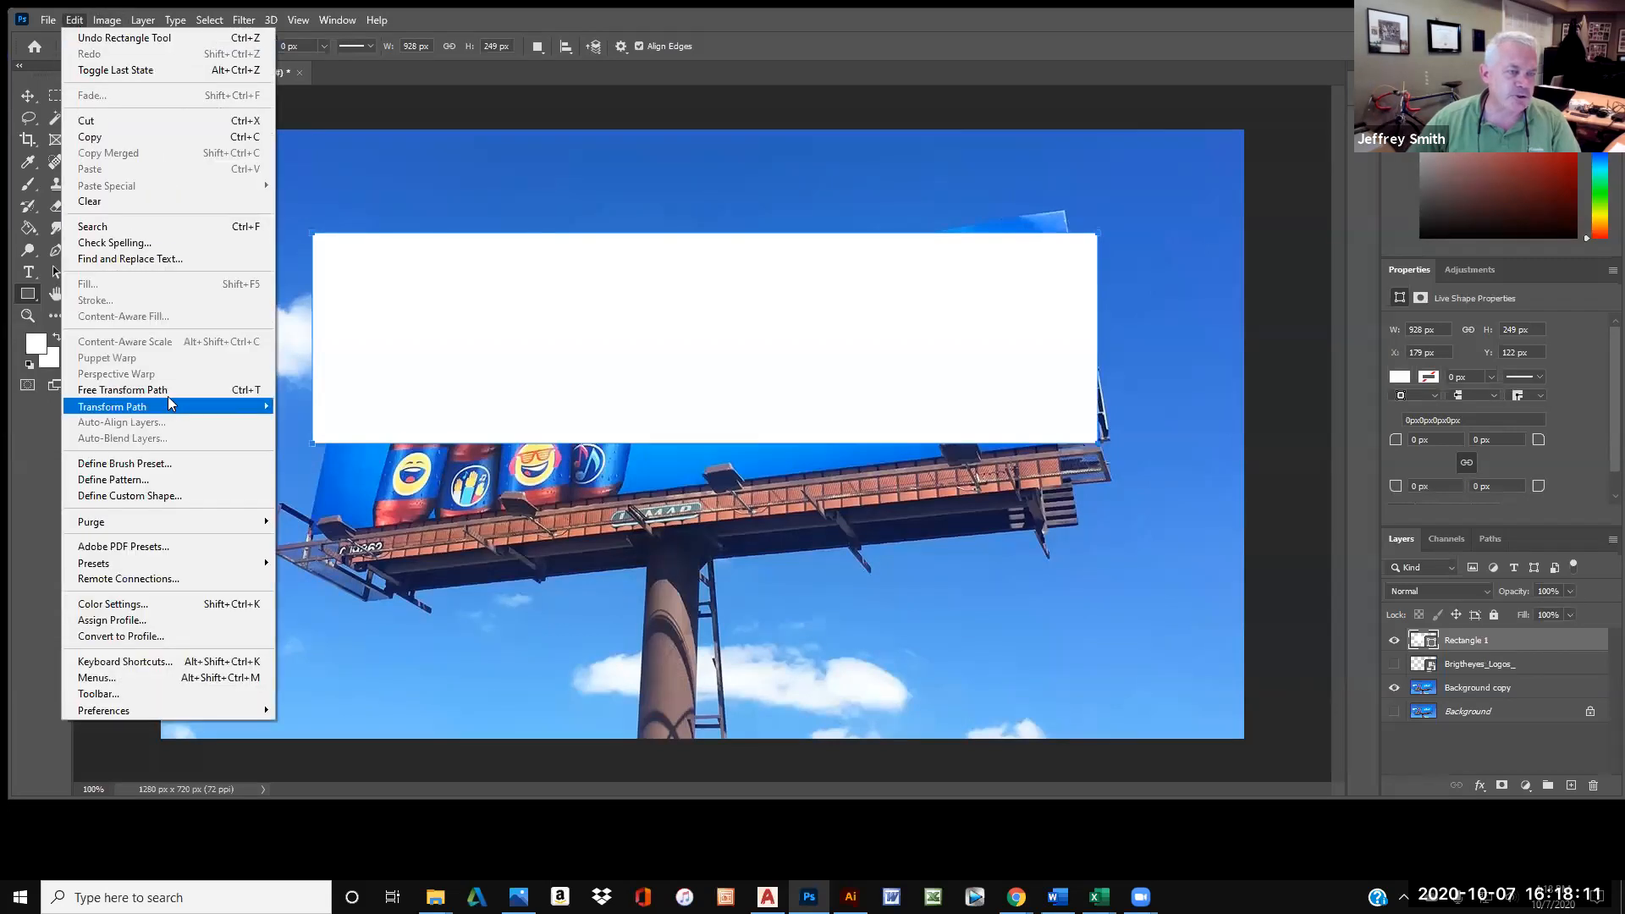
pyautogui.moveTo(168, 405)
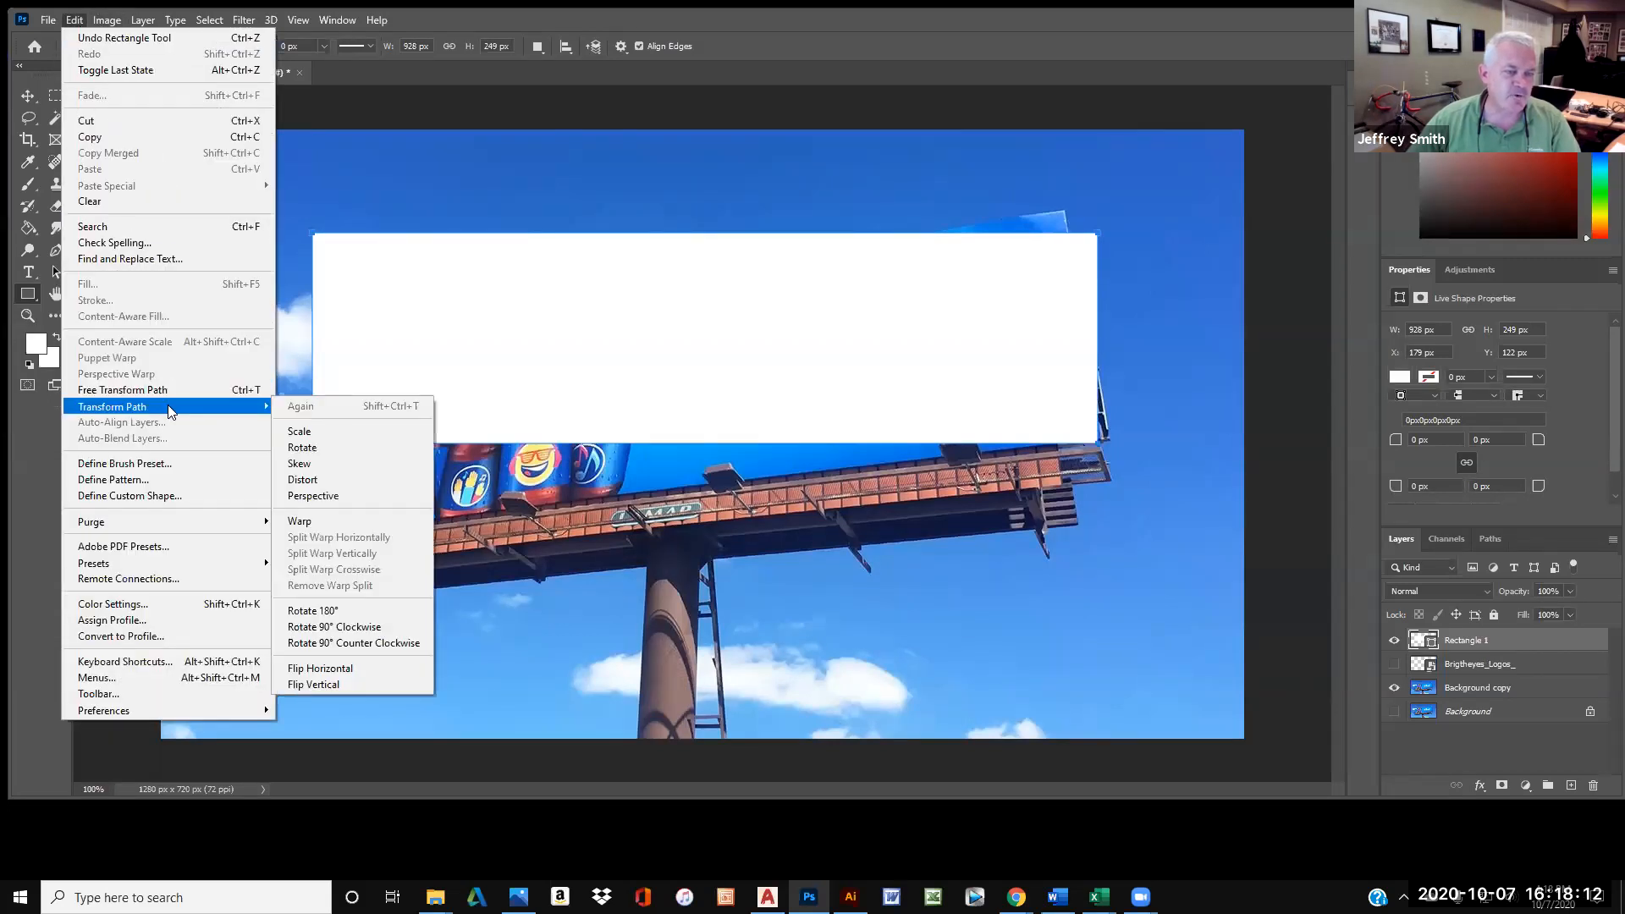
pyautogui.click(328, 477)
pyautogui.moveTo(313, 443); pyautogui.dragTo(309, 533)
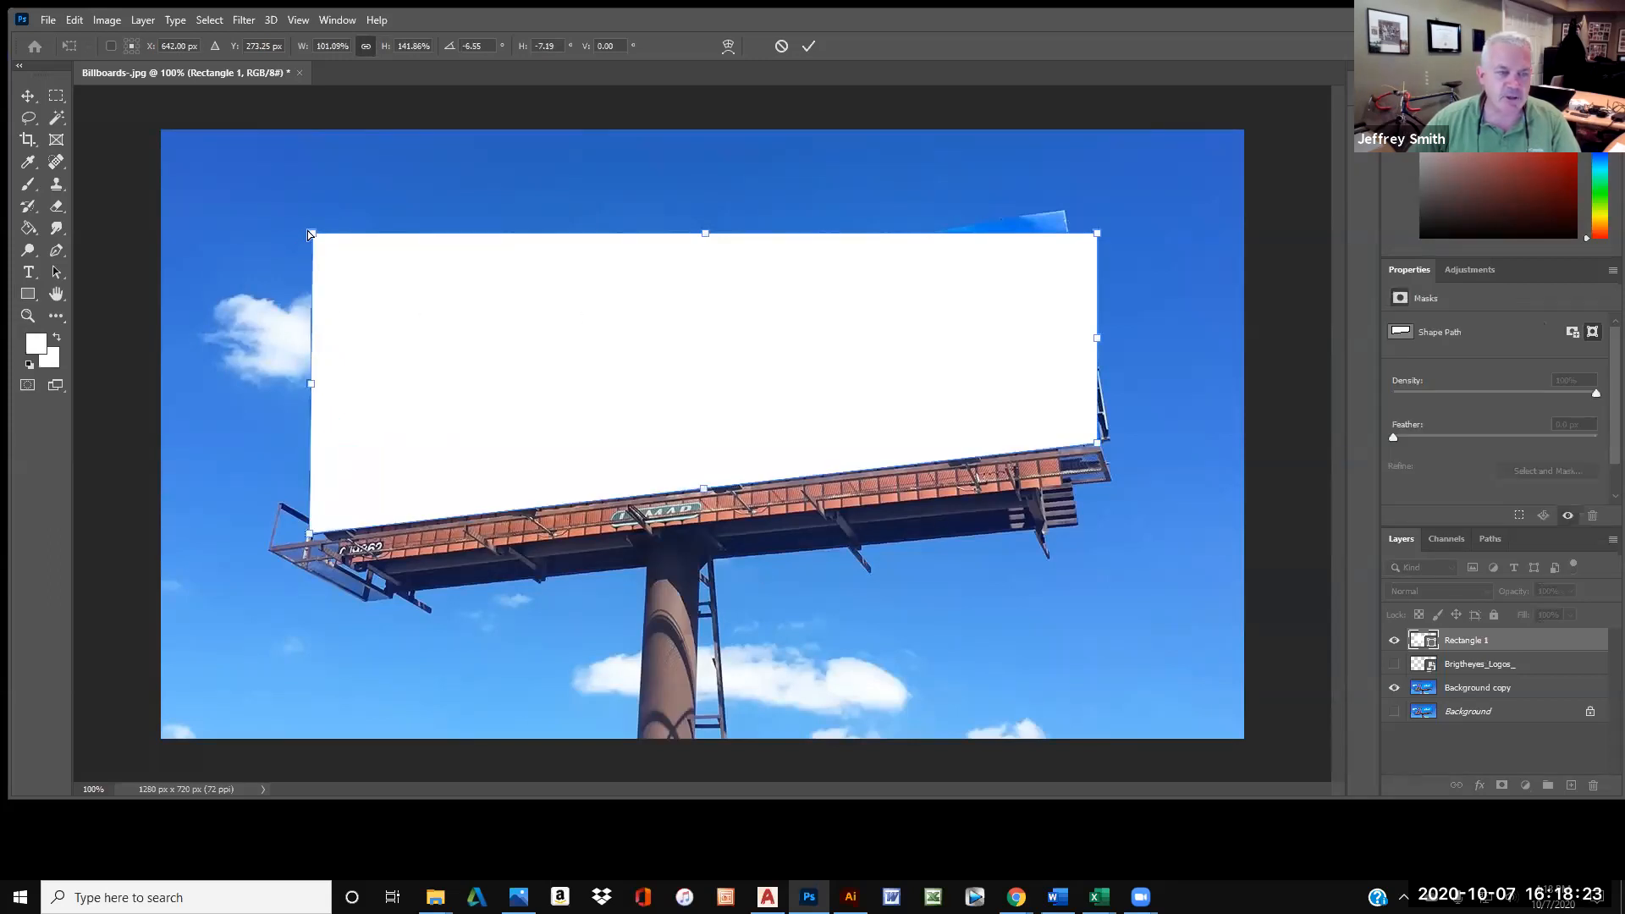
pyautogui.moveTo(310, 234); pyautogui.dragTo(350, 344)
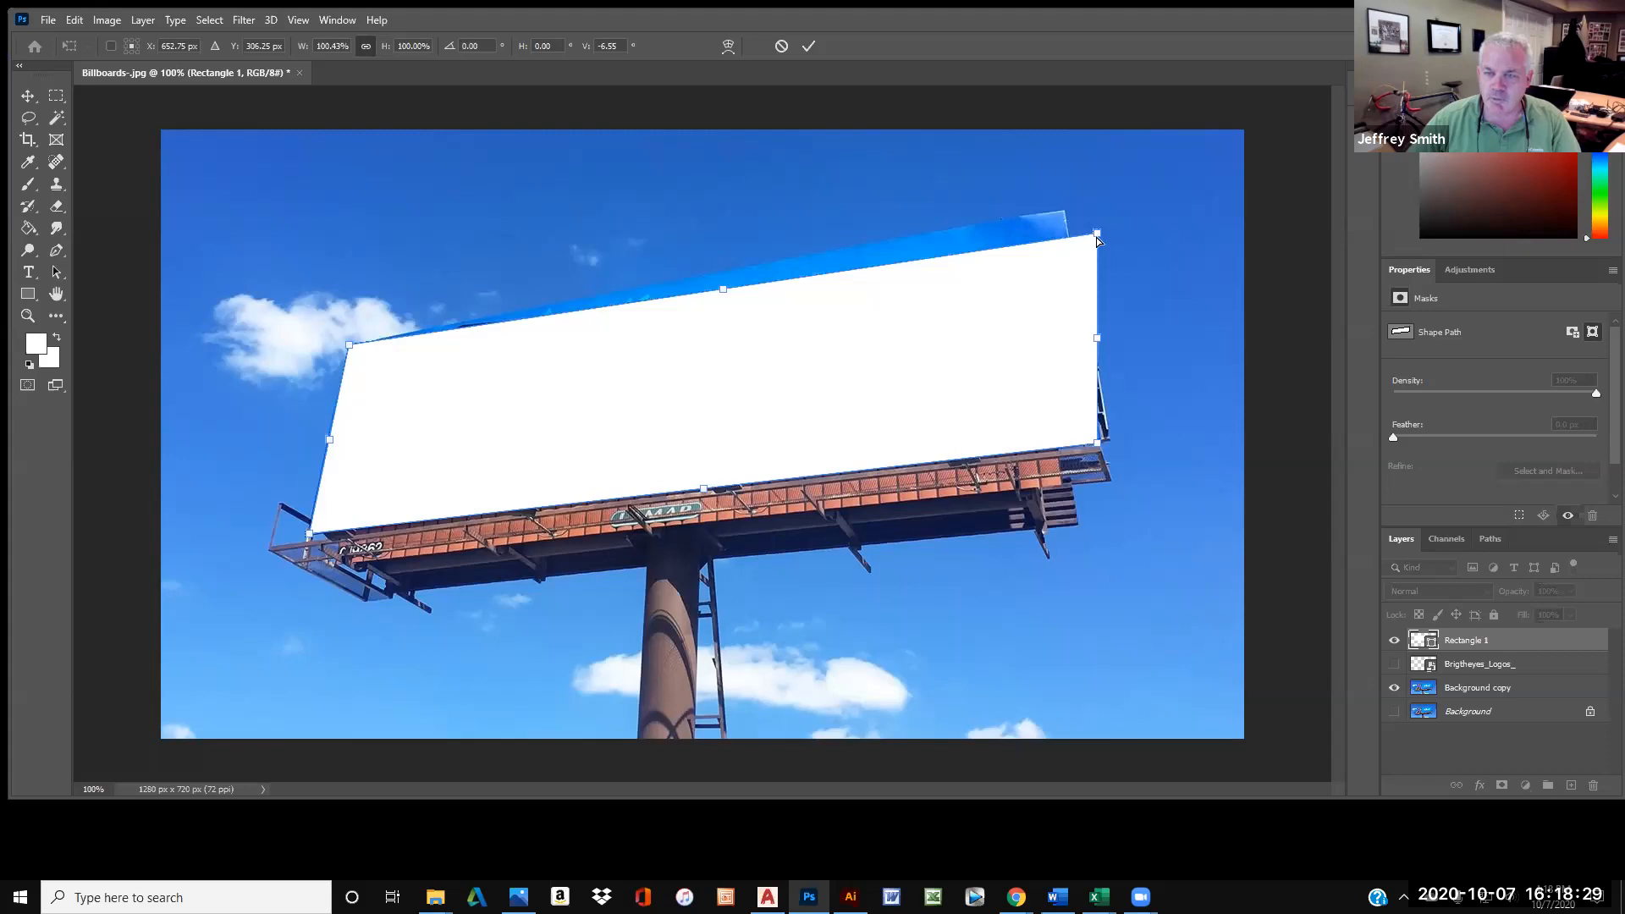
pyautogui.moveTo(1097, 234); pyautogui.dragTo(1063, 211)
pyautogui.moveTo(1097, 446); pyautogui.dragTo(1101, 440)
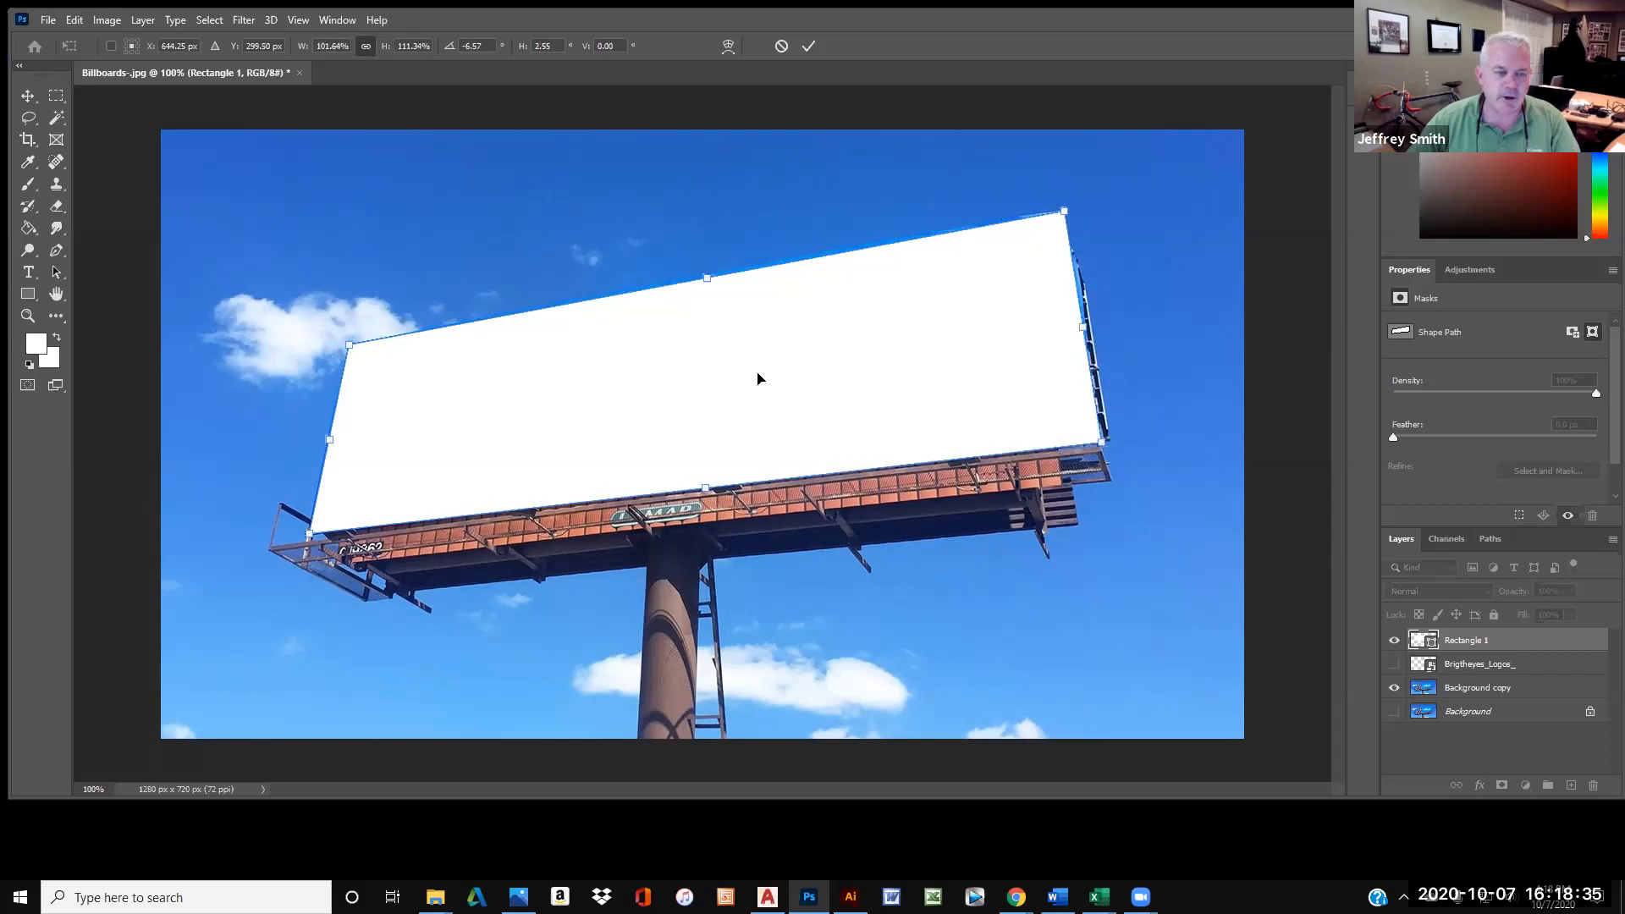
pyautogui.moveTo(350, 346); pyautogui.dragTo(352, 346)
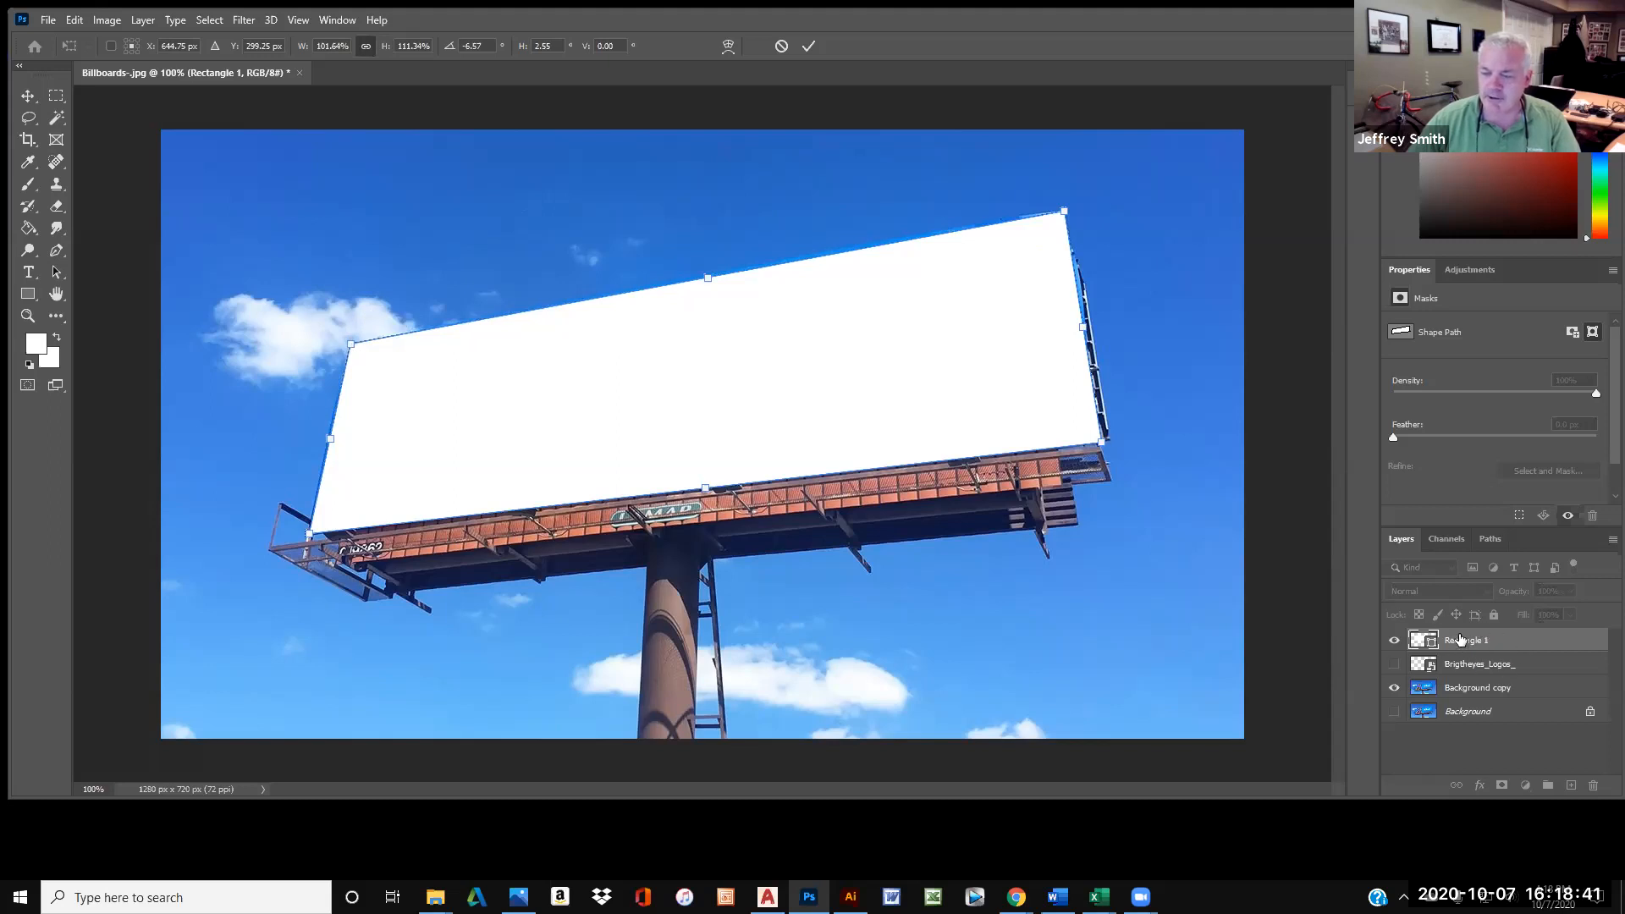
pyautogui.click(1394, 664)
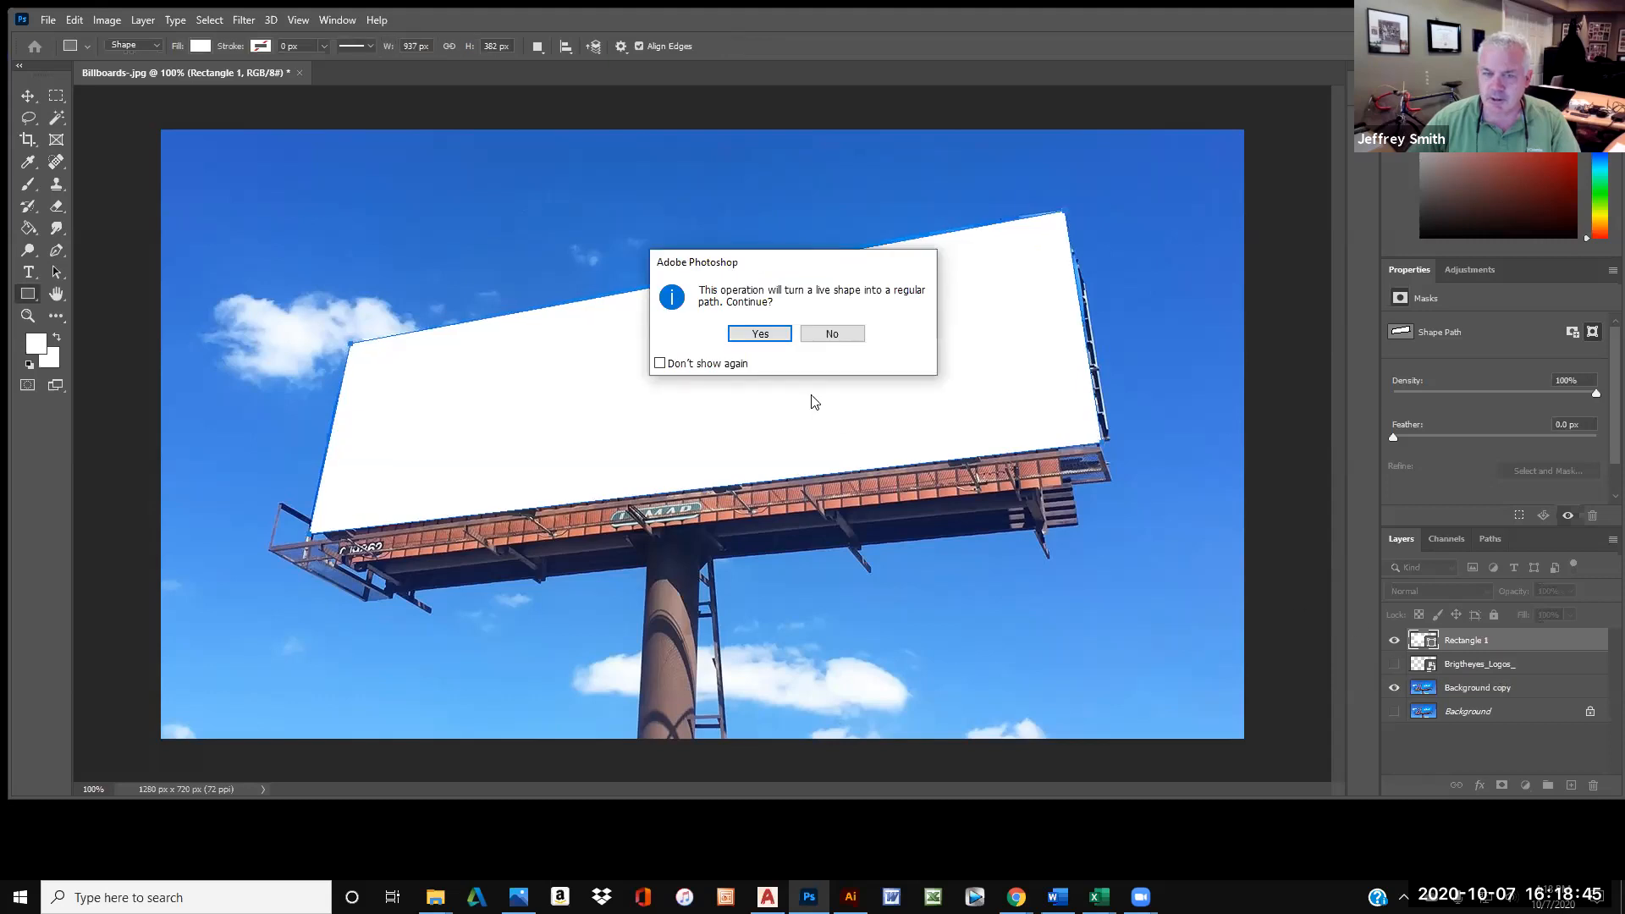
pyautogui.click(760, 334)
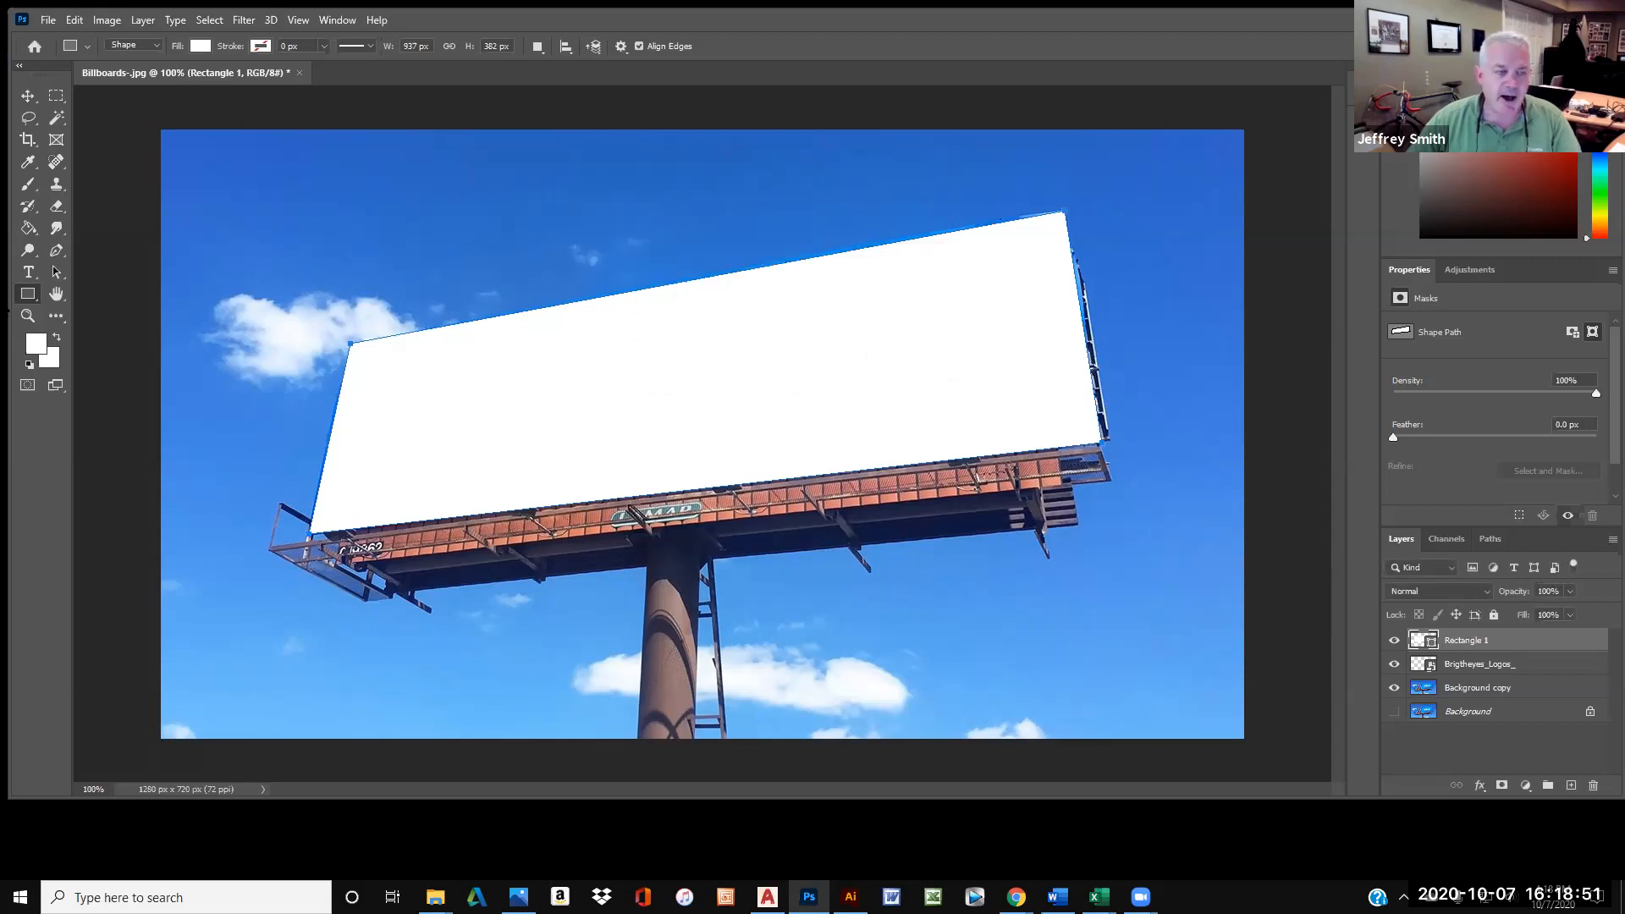
# Set the foreground color to bright red and fill the billboard rectangle with it, rasterizing the shape layer.
pyautogui.click(35, 343)
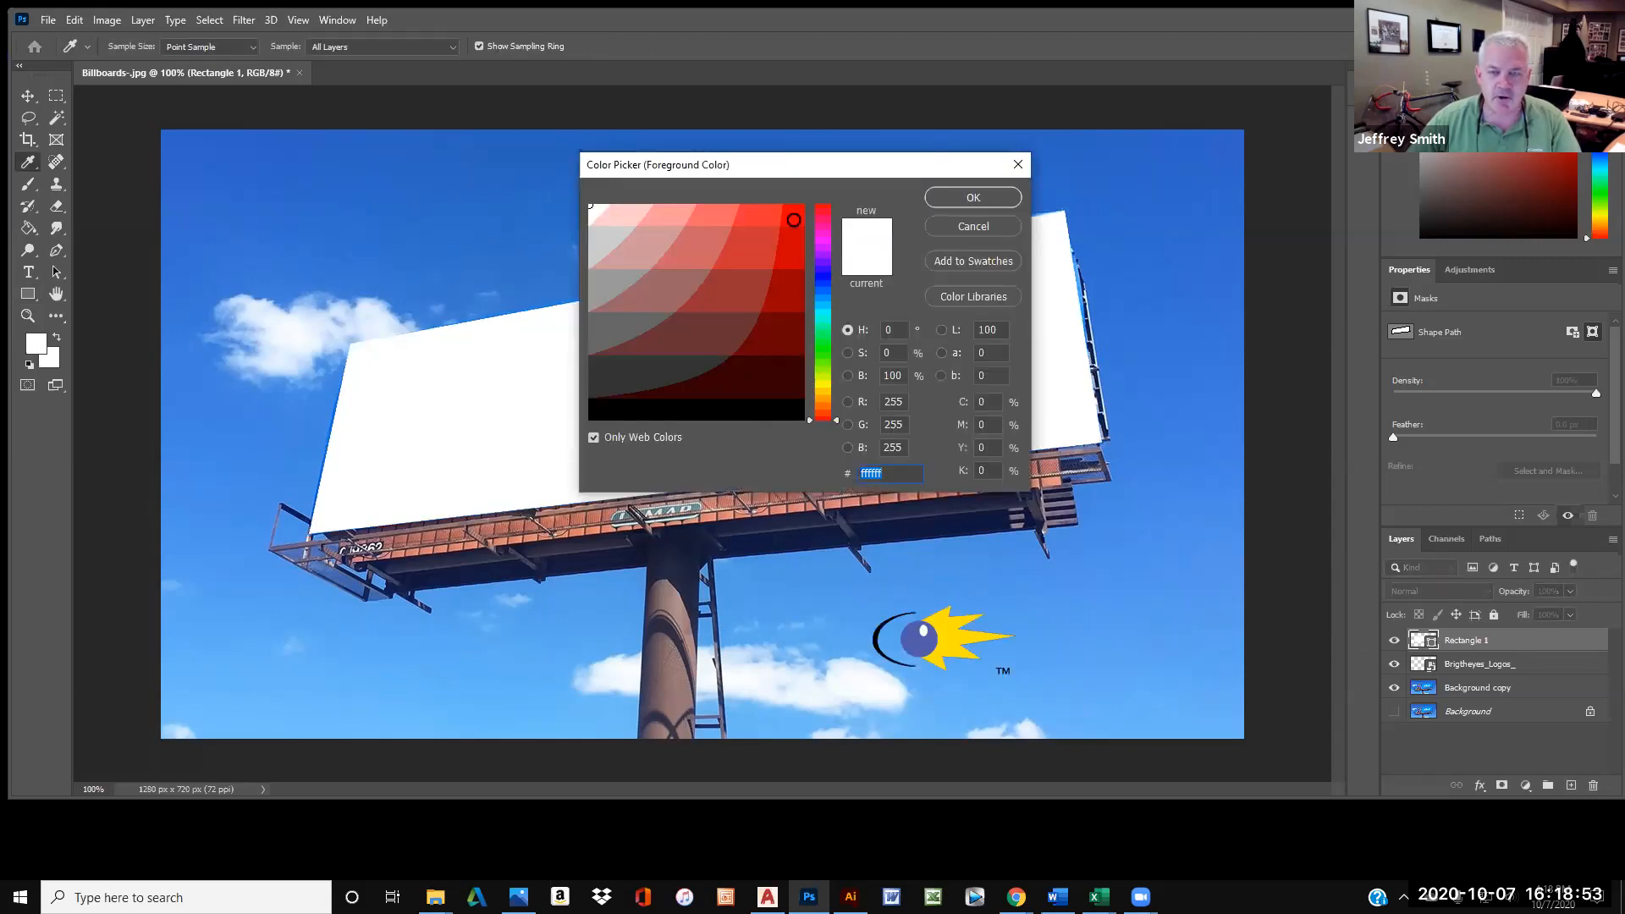
pyautogui.click(787, 214)
pyautogui.click(948, 197)
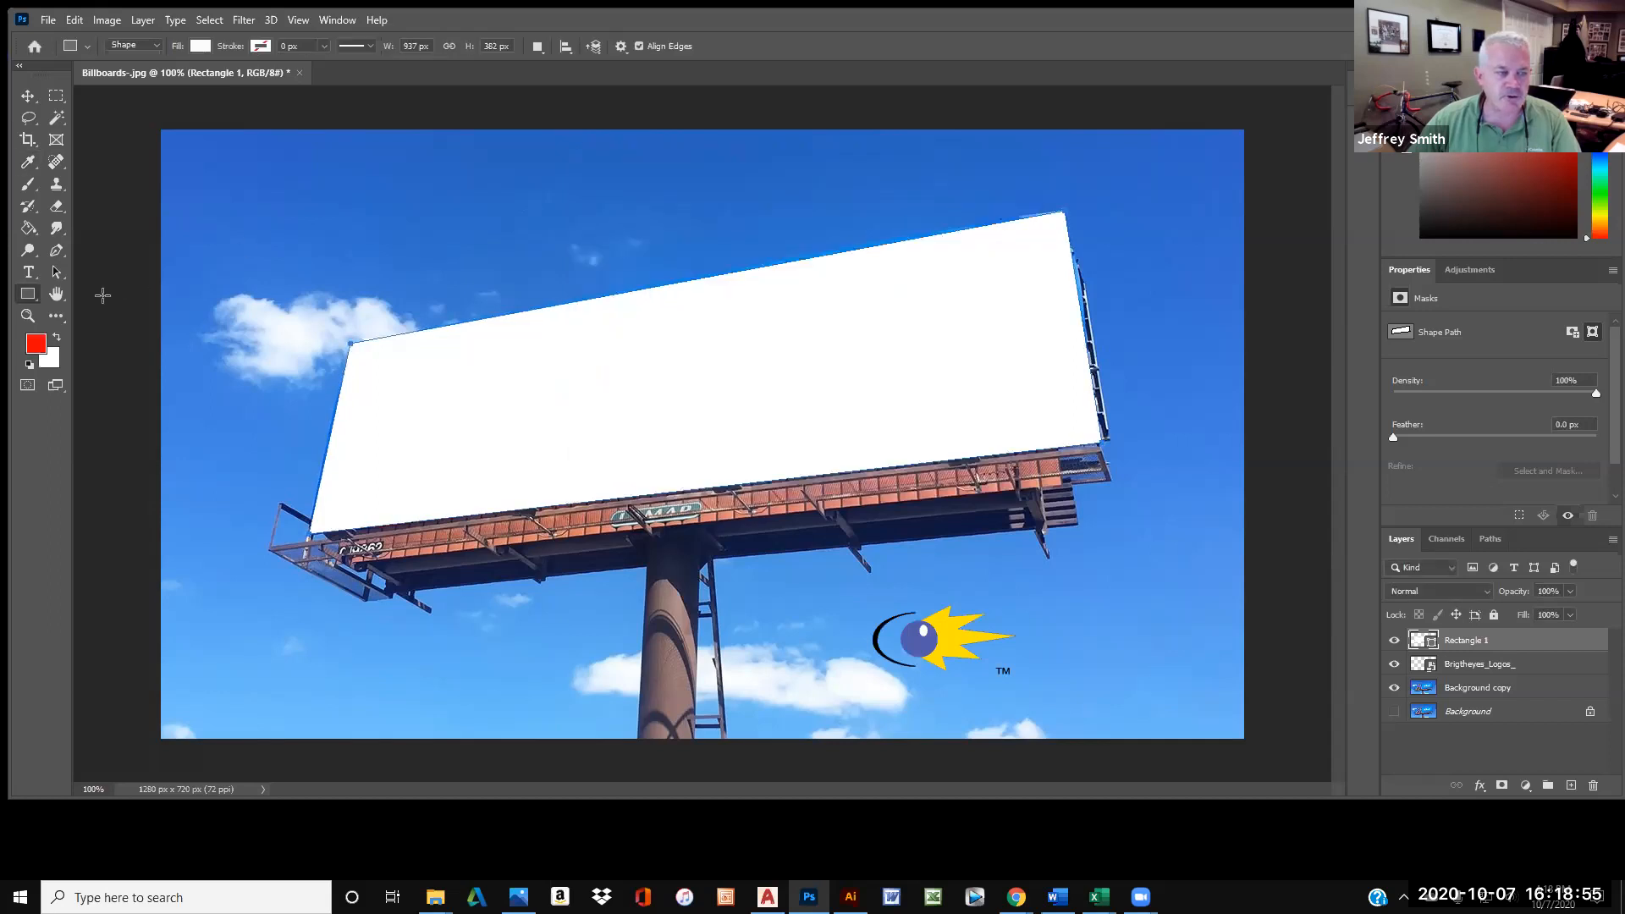
pyautogui.click(32, 226)
pyautogui.click(470, 362)
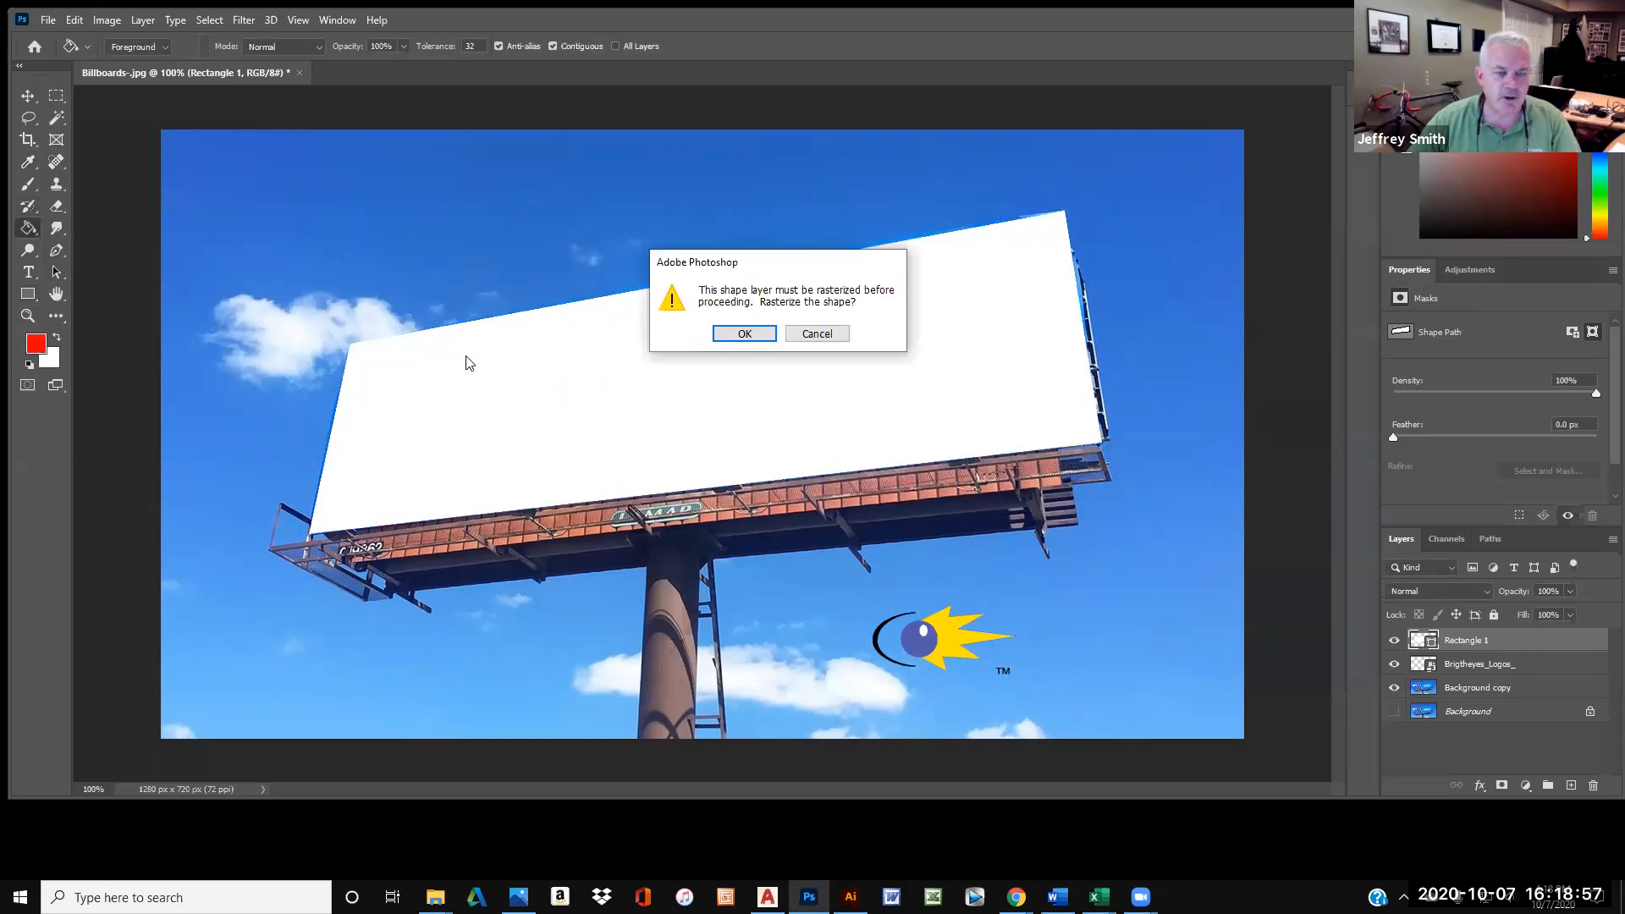
pyautogui.click(745, 333)
pyautogui.click(754, 339)
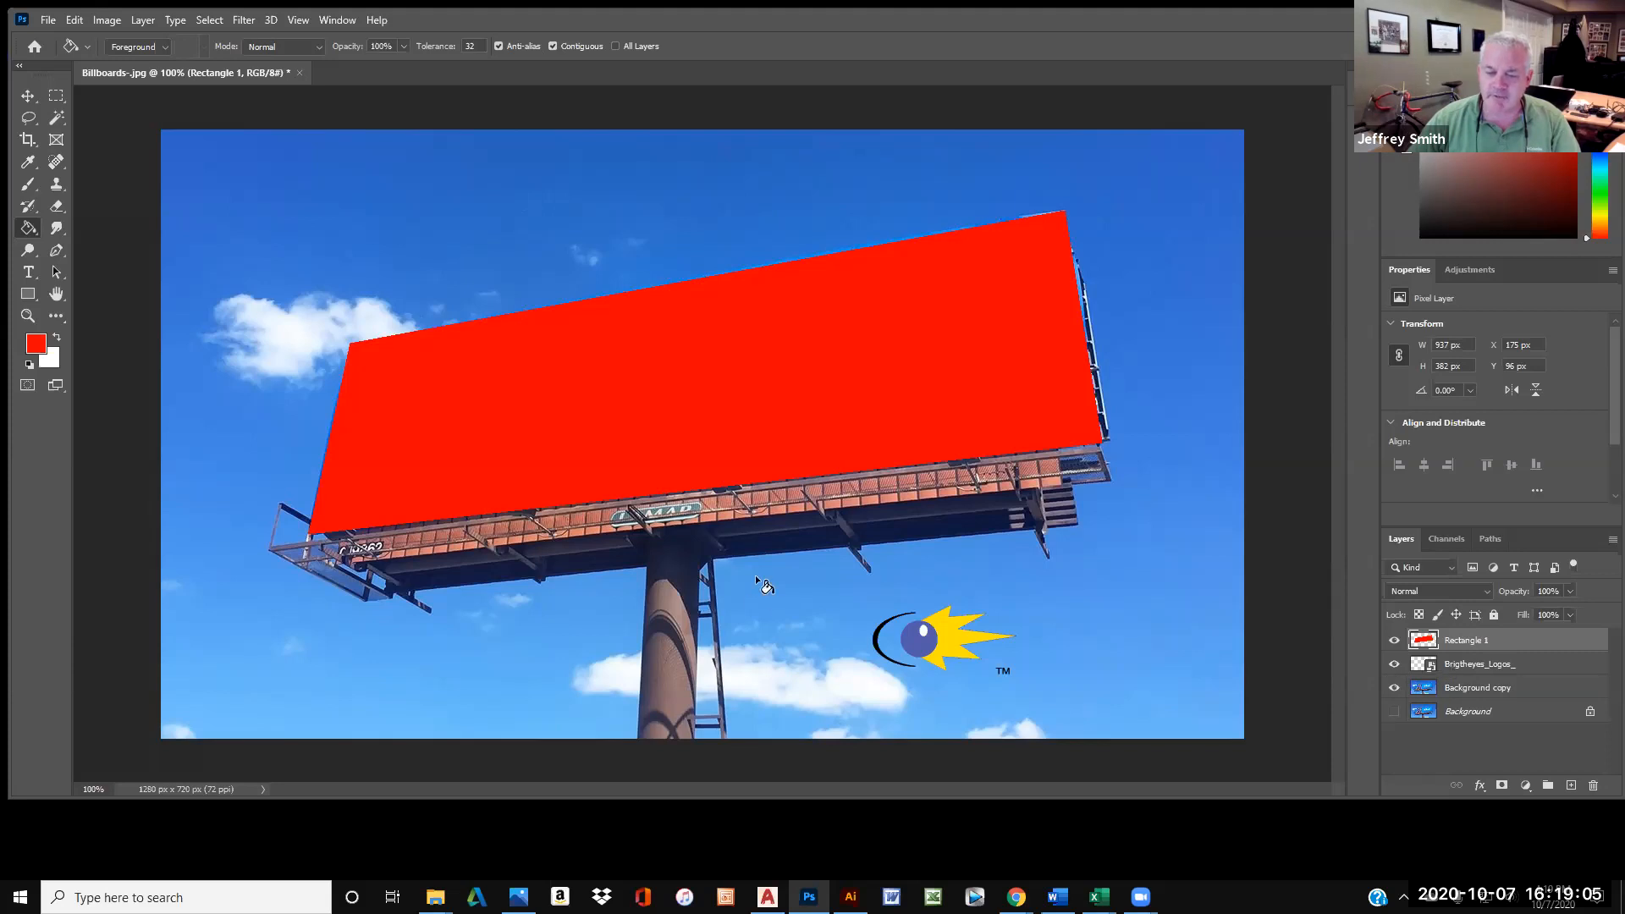
# Raise the logo layer above the red rectangle layer and move the logo onto the billboard's left part, about X 316, Y 254 px.
pyautogui.click(25, 95)
pyautogui.moveTo(918, 638); pyautogui.dragTo(1009, 701)
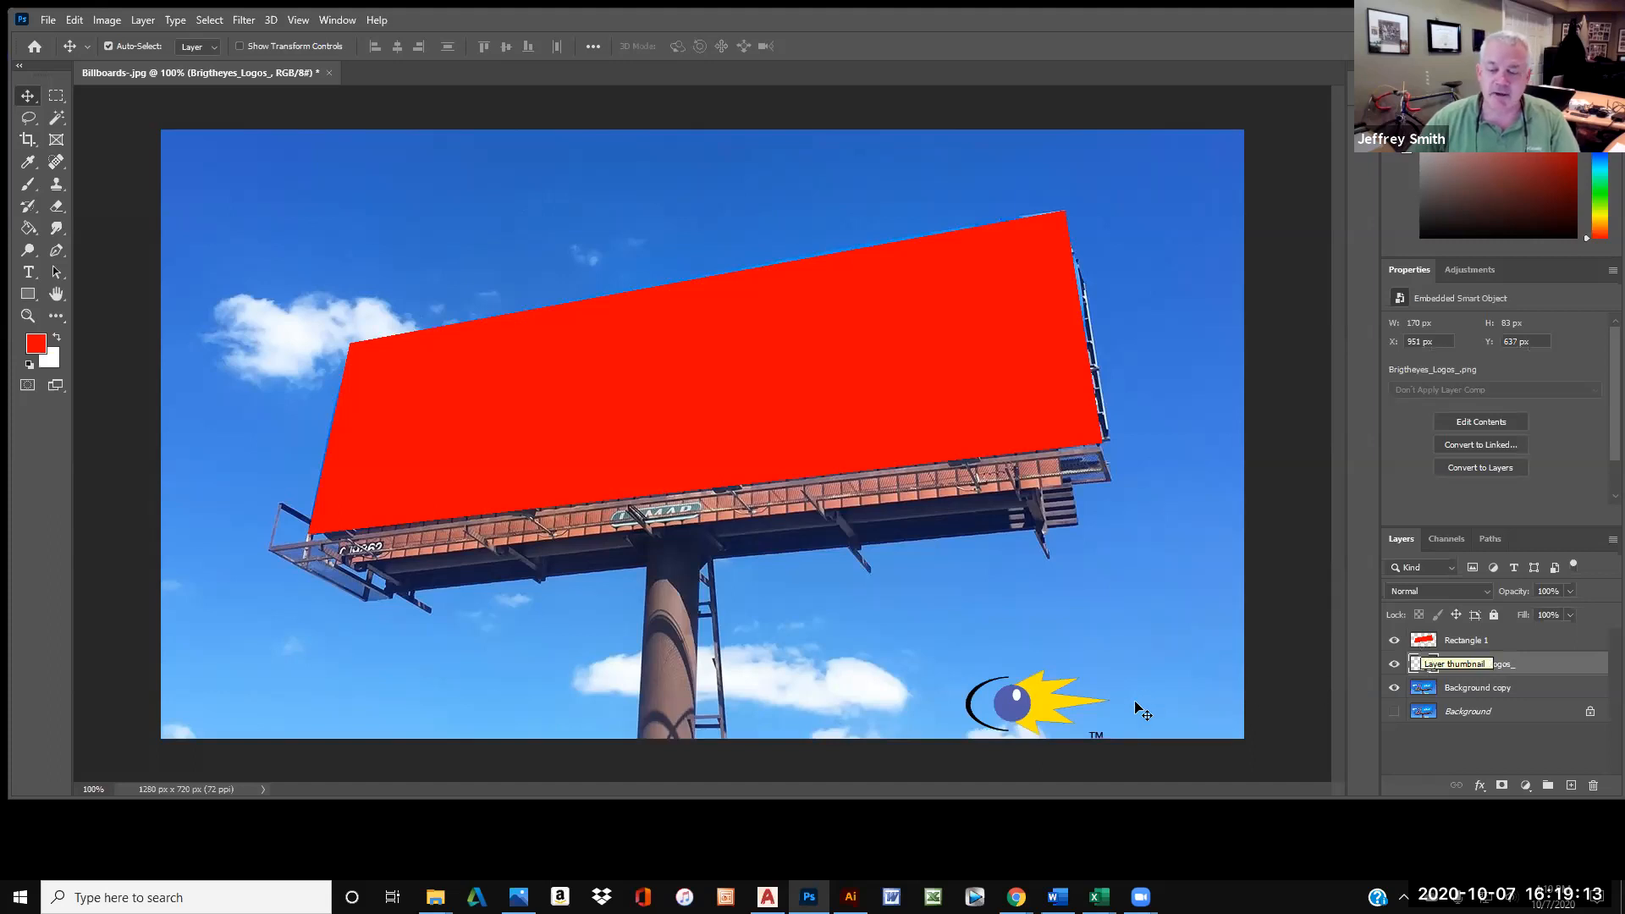
pyautogui.moveTo(1066, 724); pyautogui.dragTo(1047, 687)
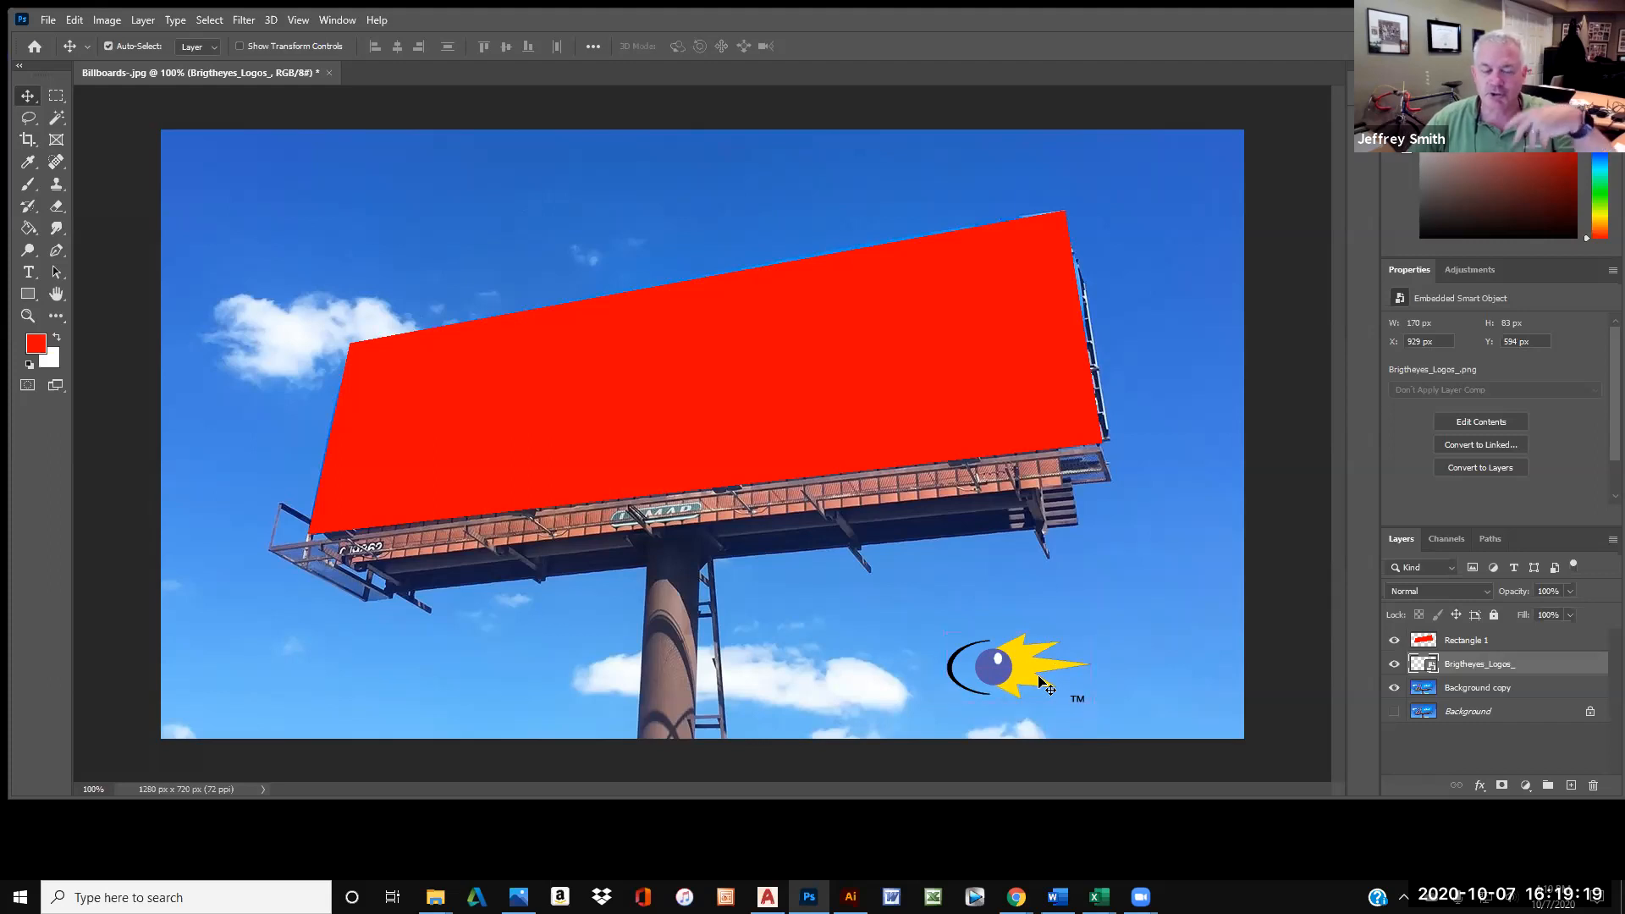
pyautogui.moveTo(1480, 648); pyautogui.dragTo(1475, 684)
pyautogui.moveTo(1030, 673); pyautogui.dragTo(513, 385)
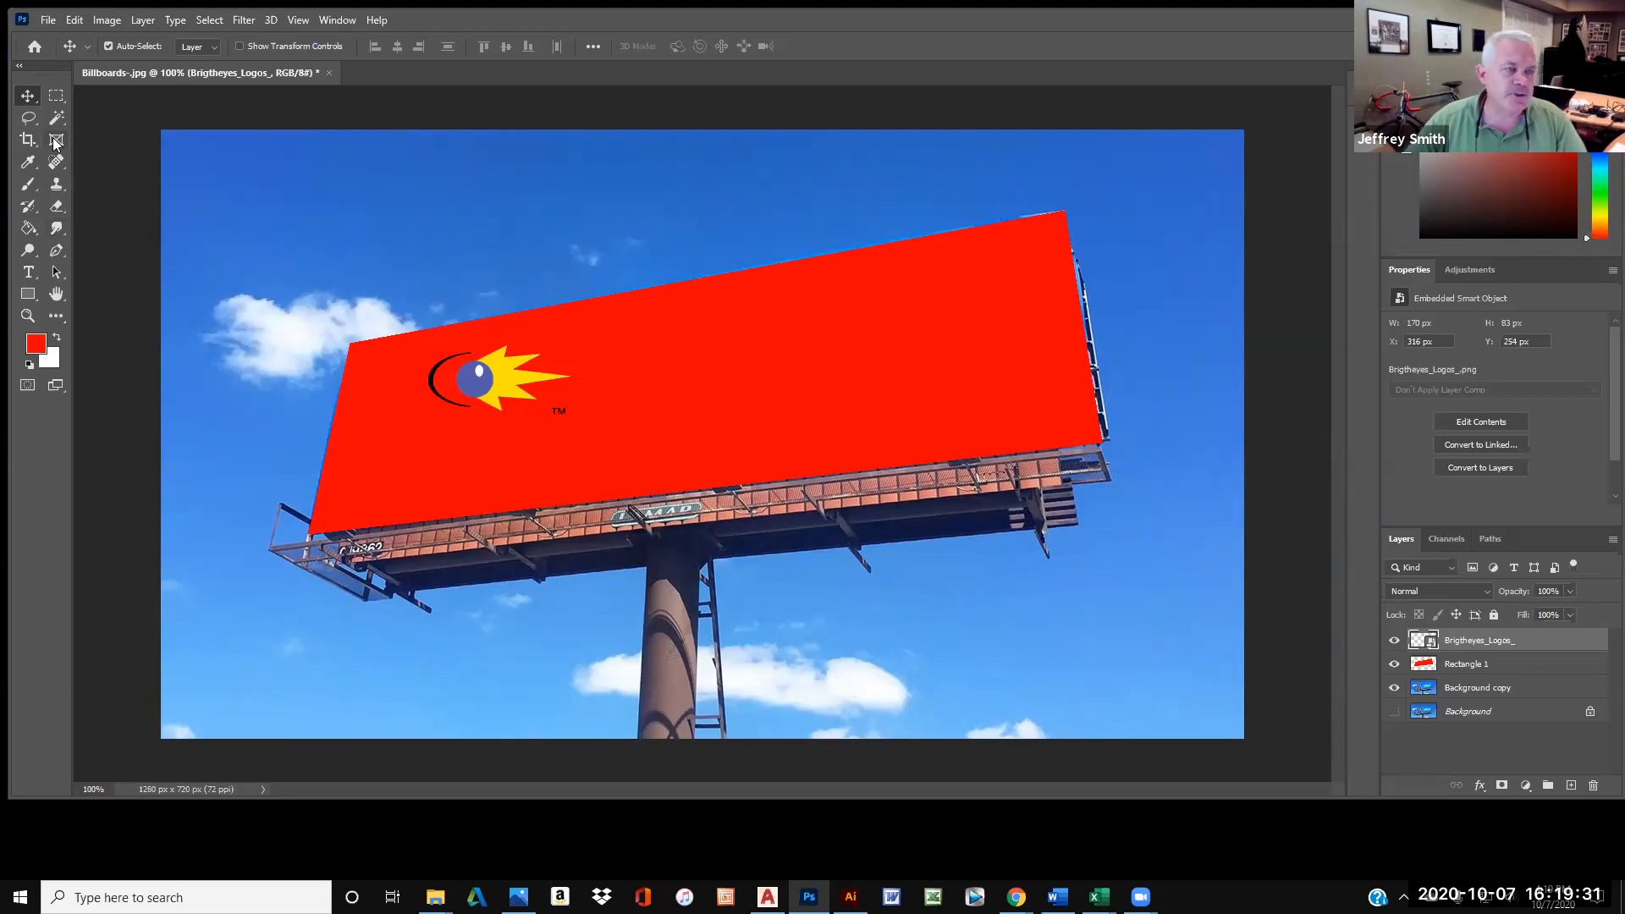
pyautogui.click(105, 19)
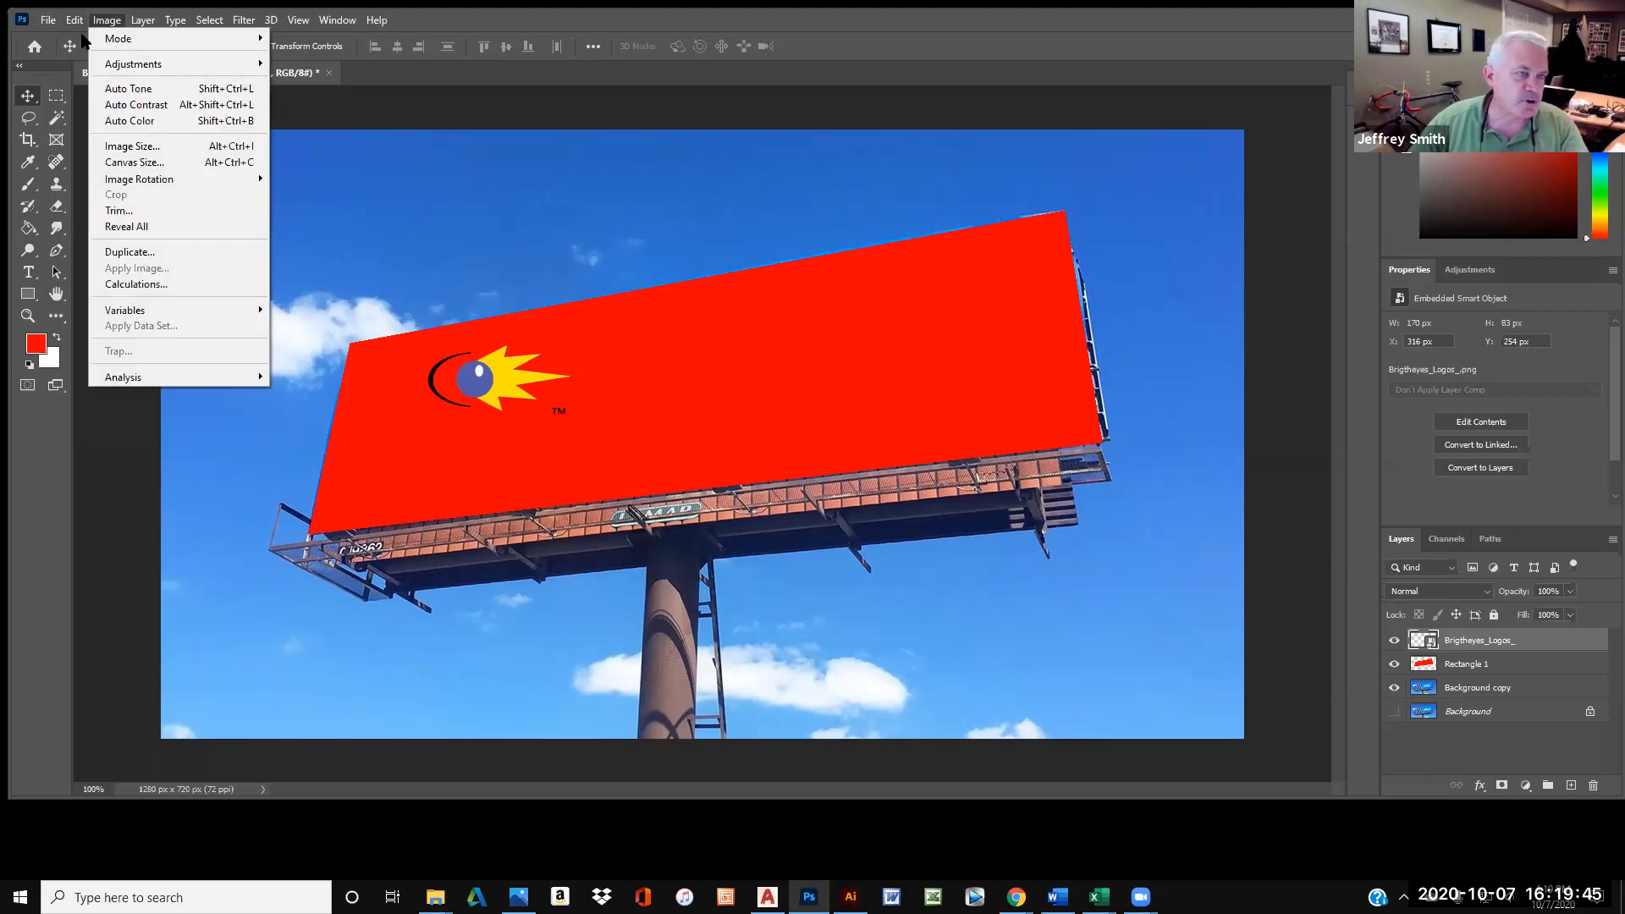
pyautogui.moveTo(80, 25)
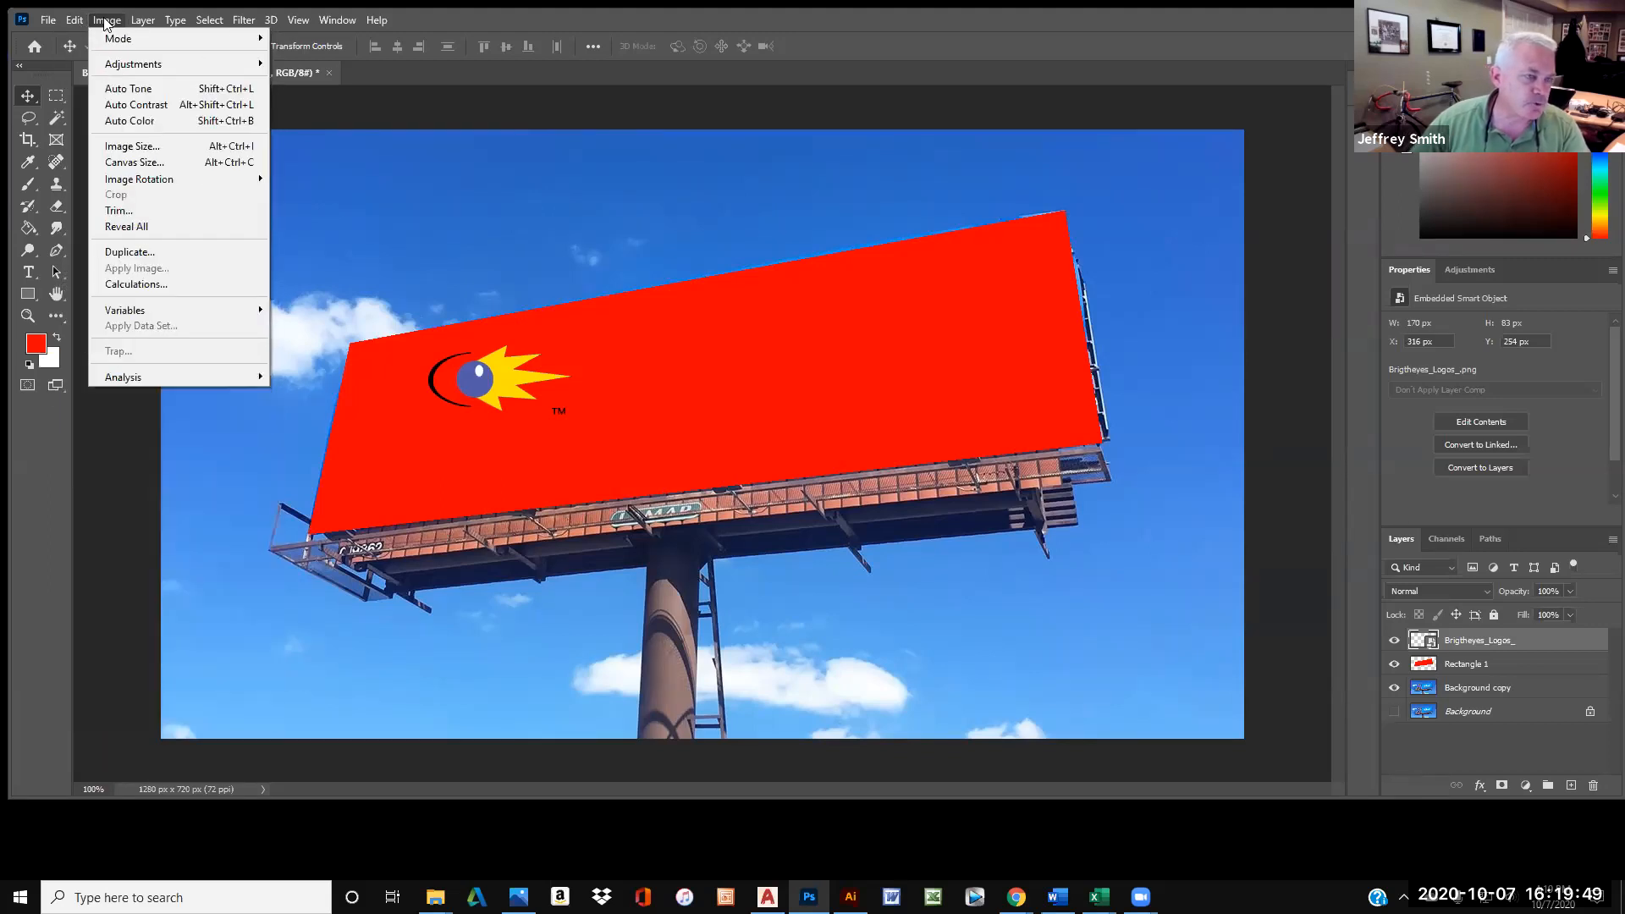
pyautogui.moveTo(49, 19)
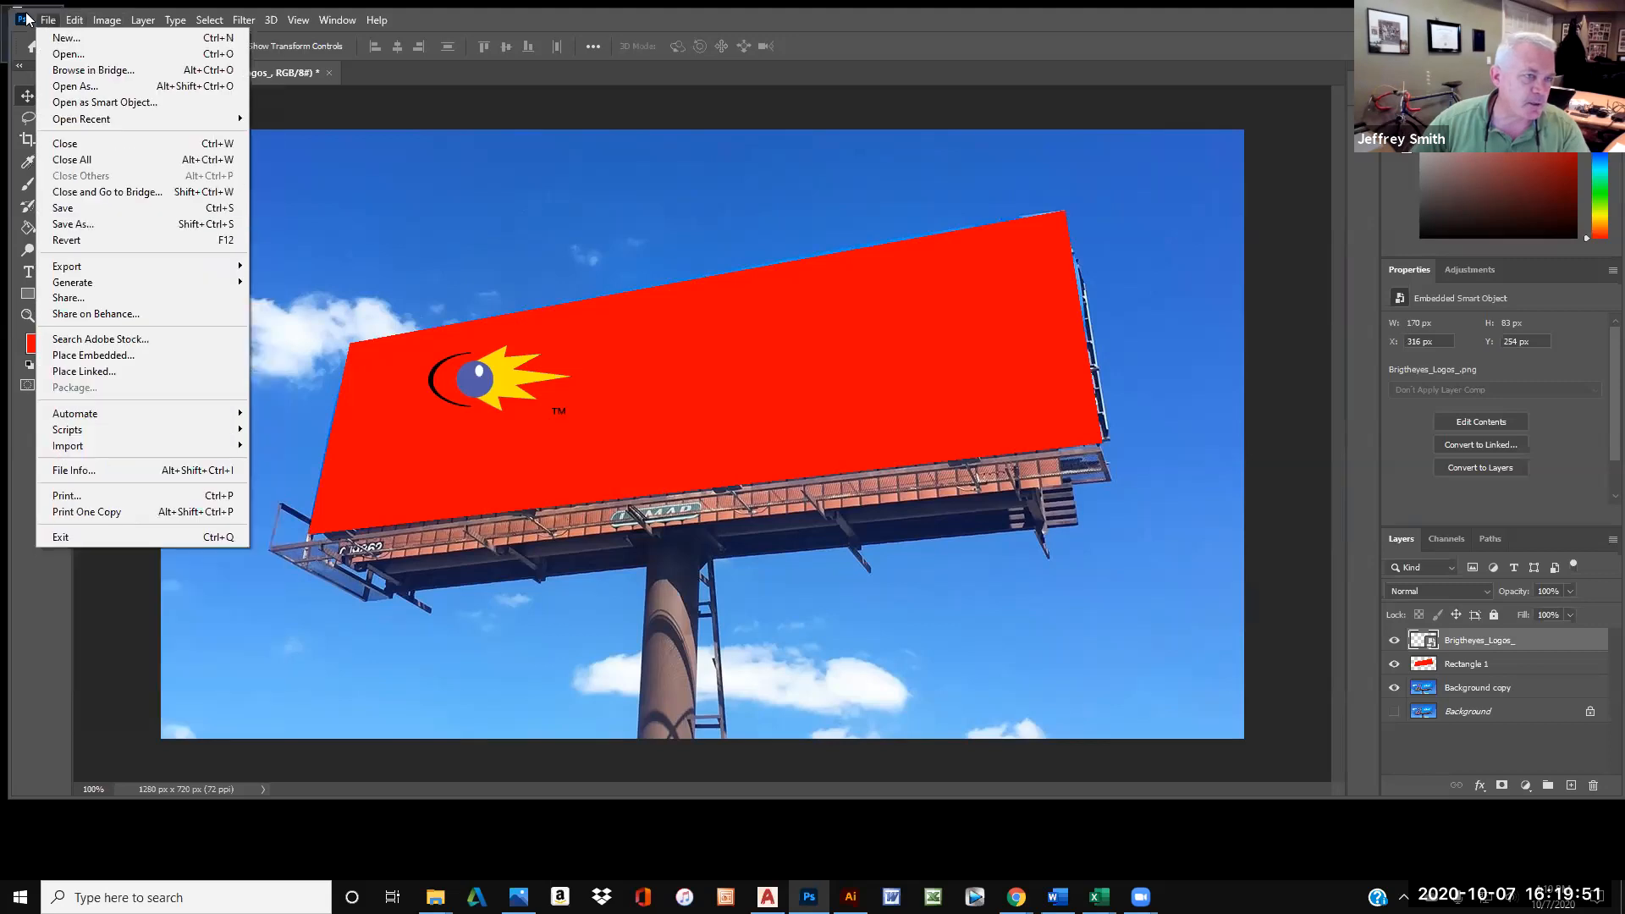
pyautogui.click(546, 395)
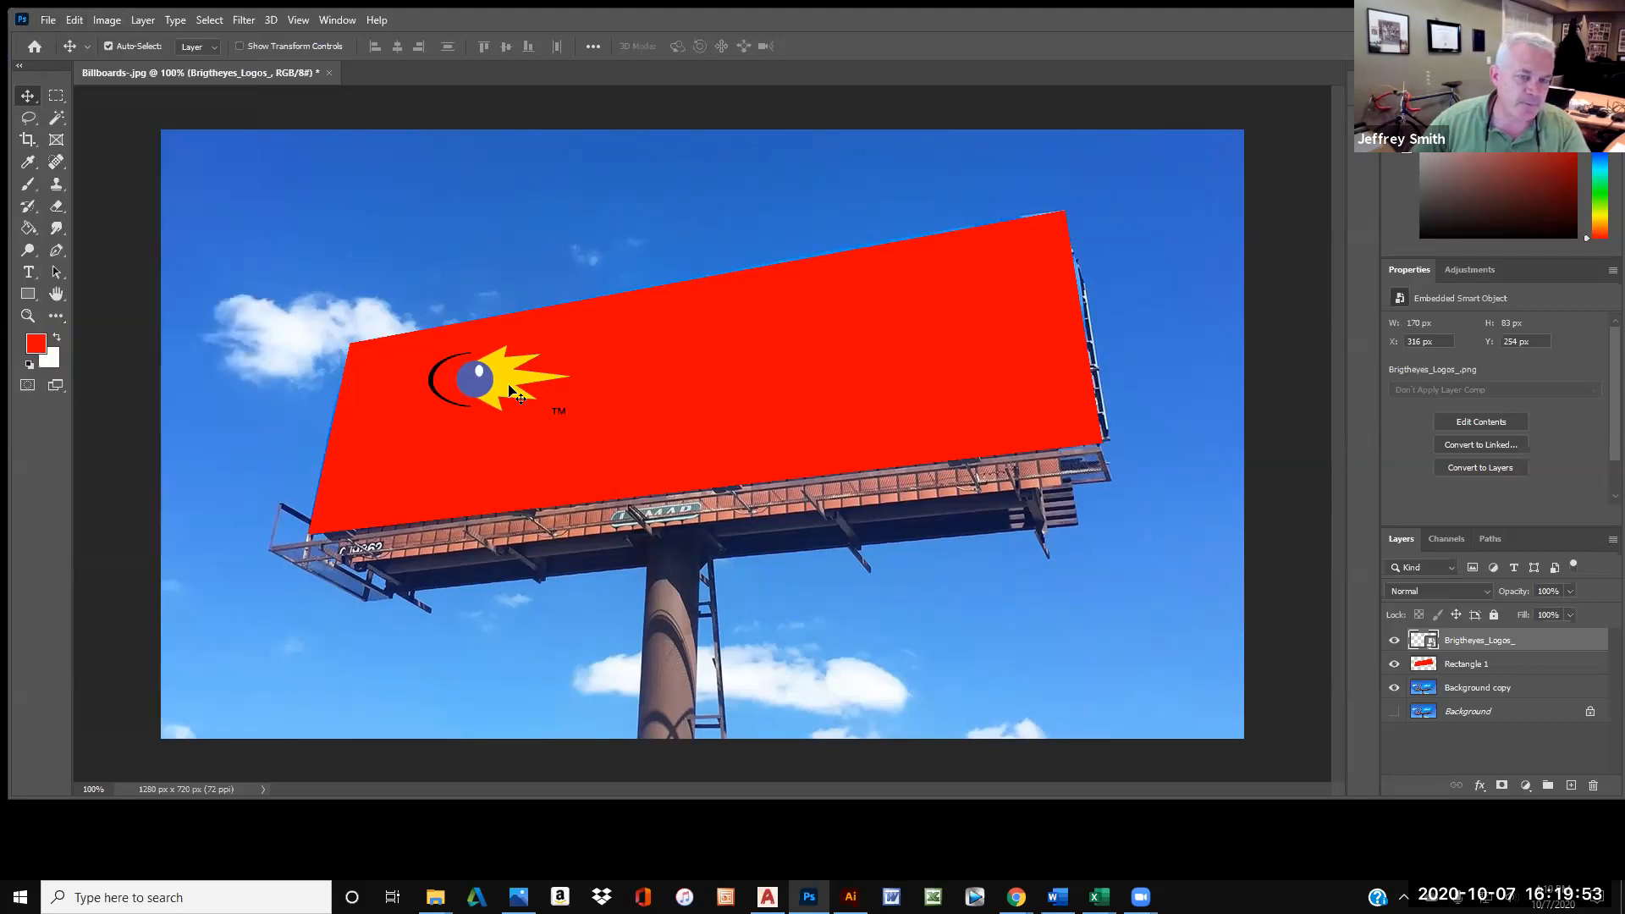
# Scale the logo to about 190% (about 324 × 159 px) and reposition it at about X 239, Y 272 px.
pyautogui.moveTo(508, 391); pyautogui.dragTo(508, 397)
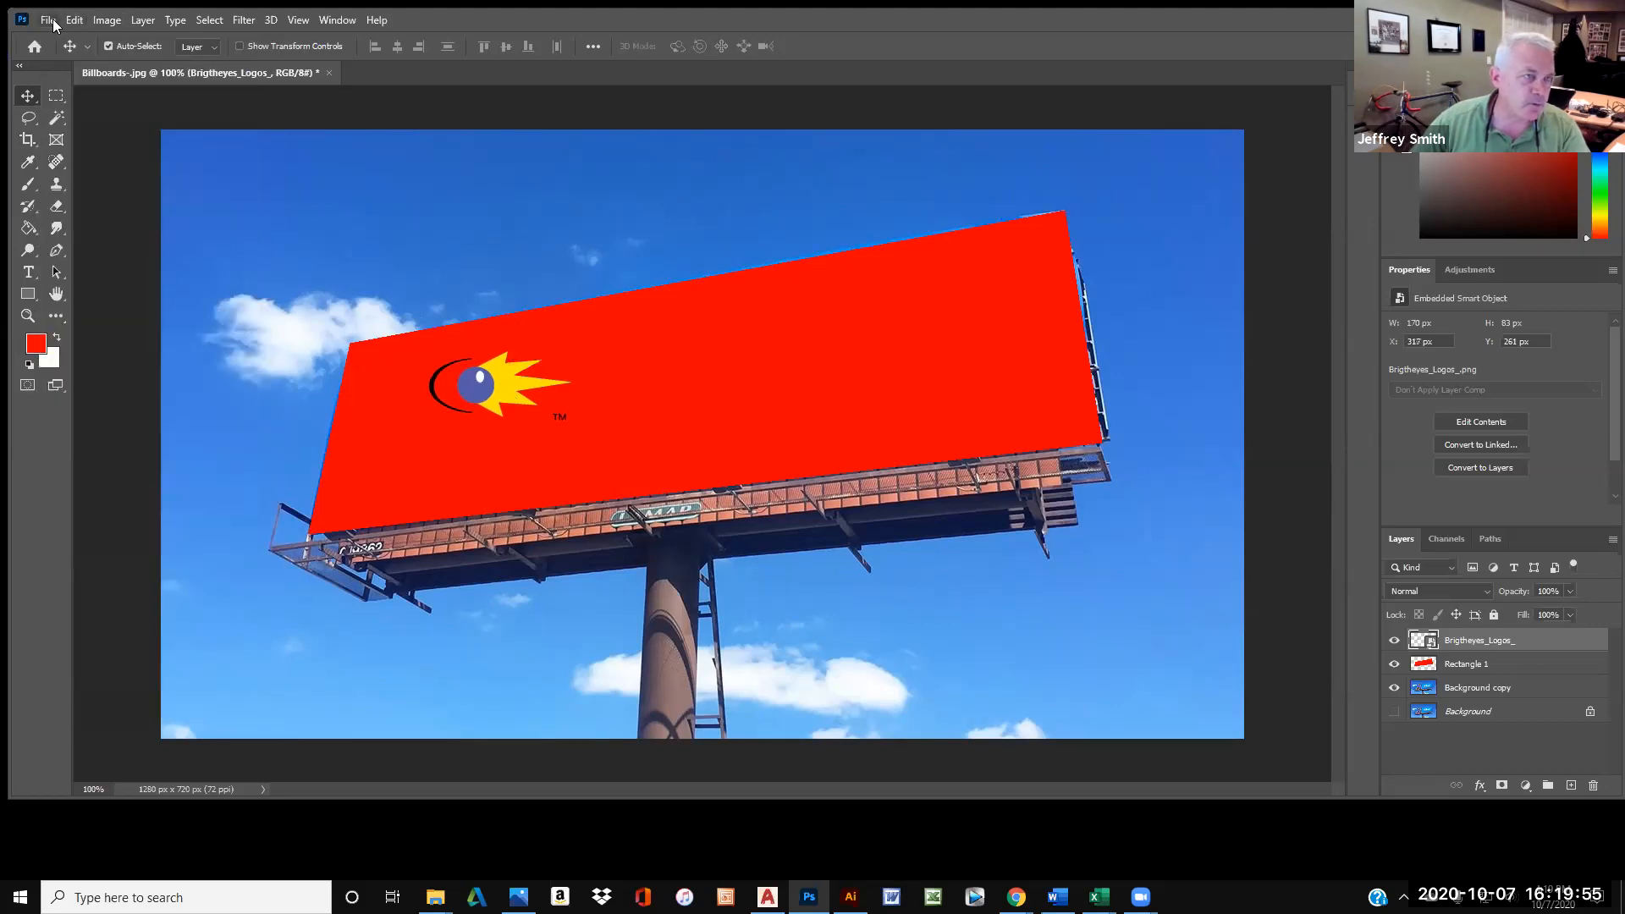
pyautogui.click(51, 20)
pyautogui.moveTo(74, 21)
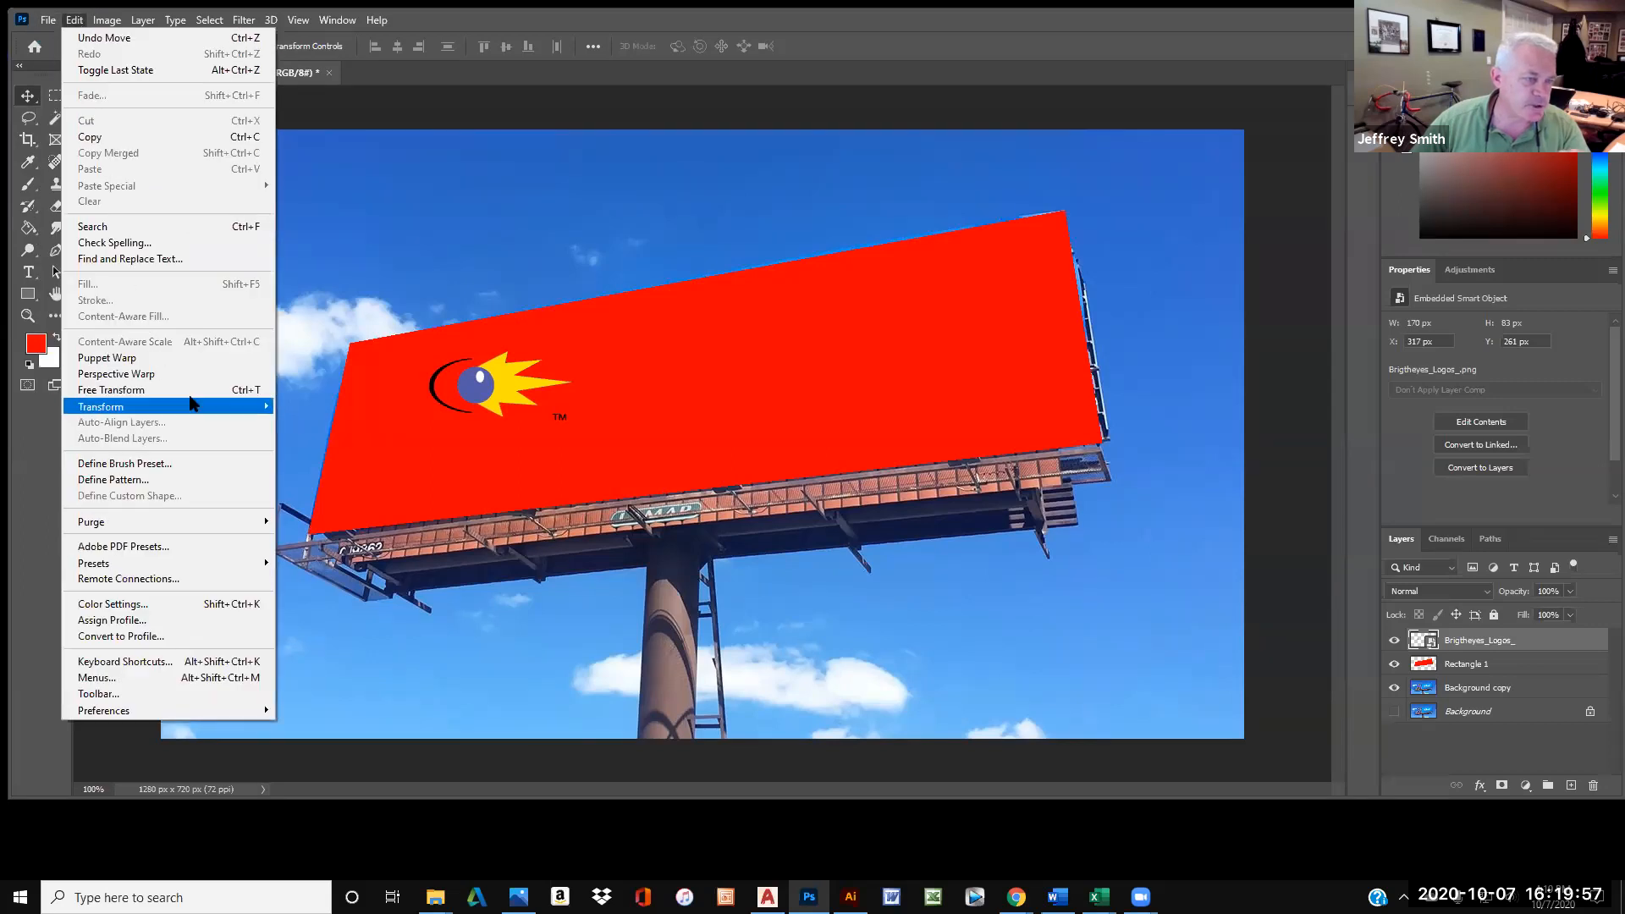
pyautogui.moveTo(195, 407)
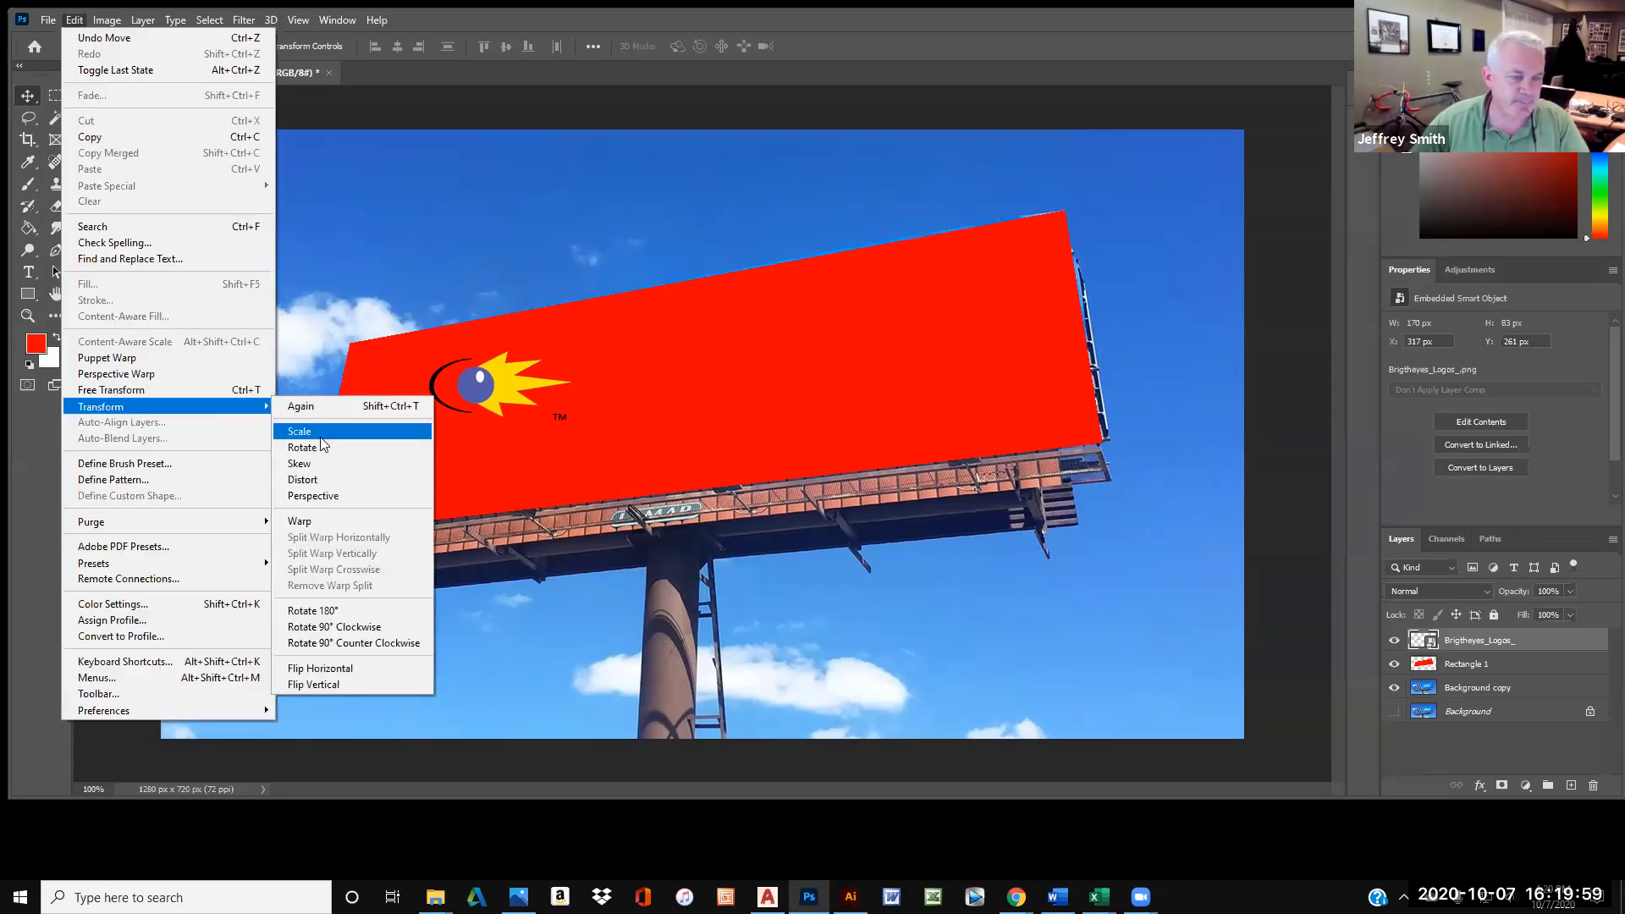
pyautogui.click(318, 432)
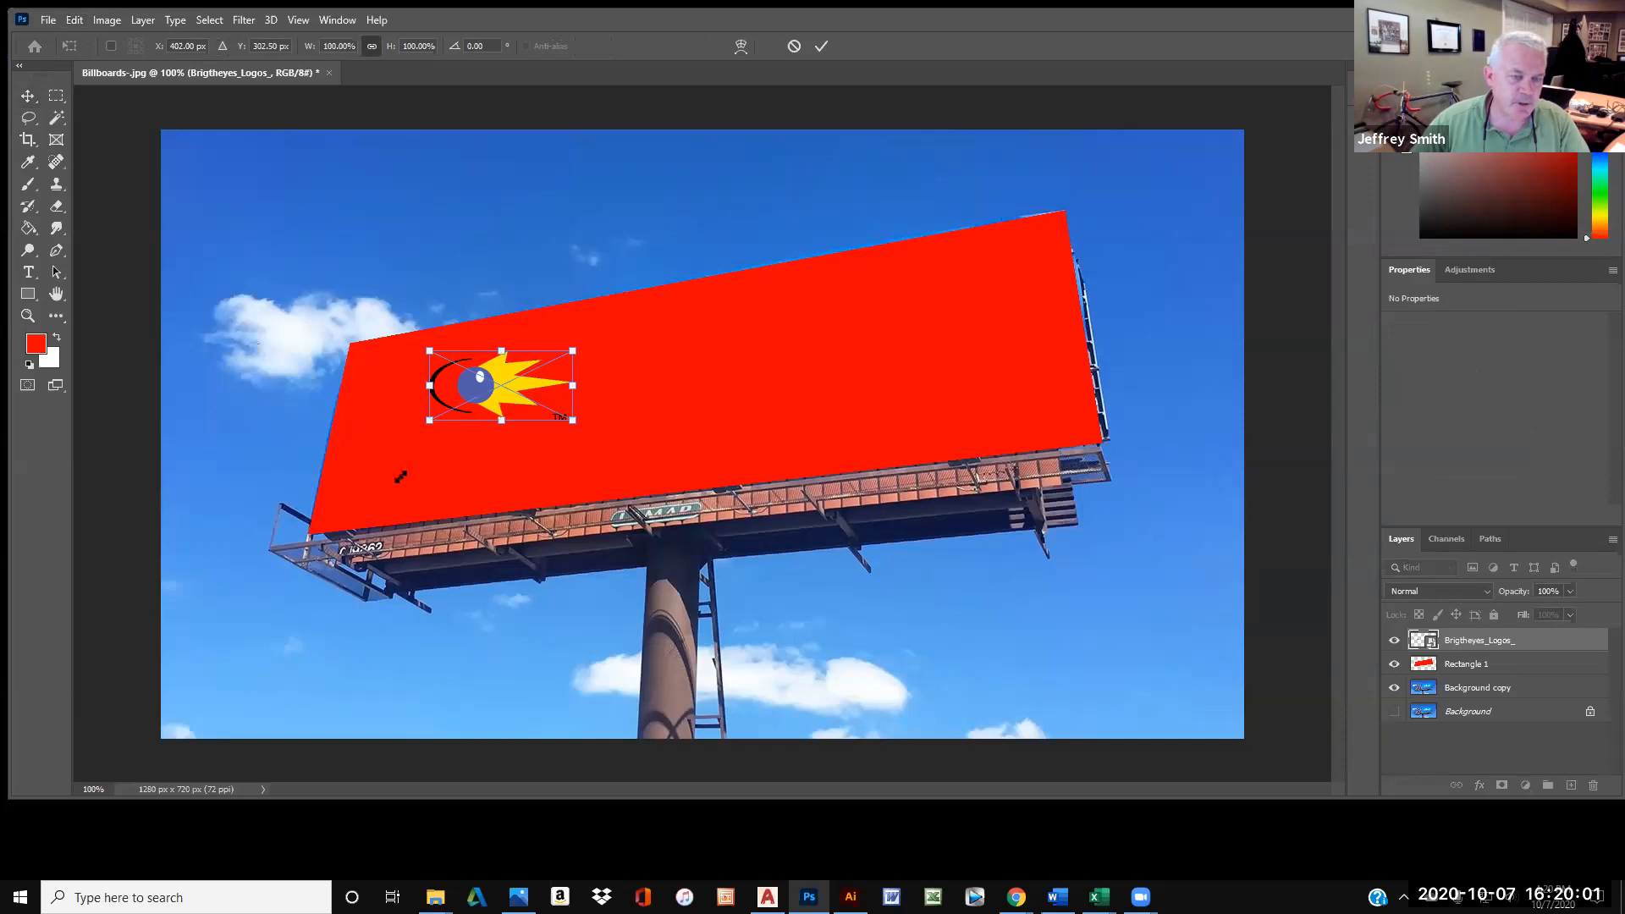
pyautogui.moveTo(431, 428); pyautogui.dragTo(378, 485)
pyautogui.moveTo(440, 390); pyautogui.dragTo(439, 430)
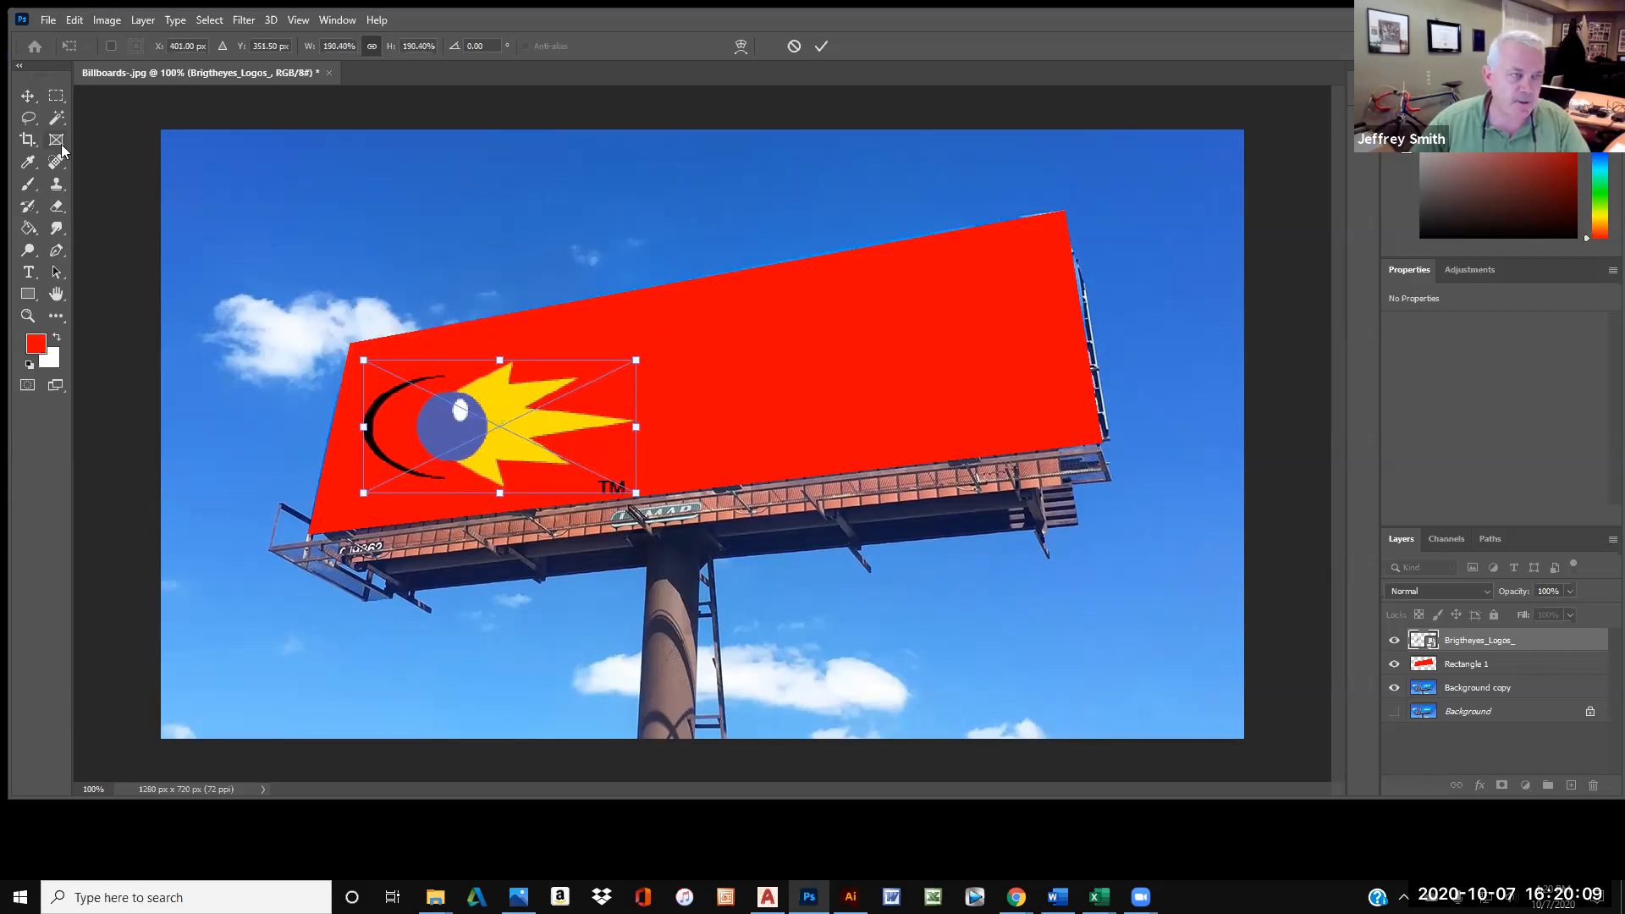
pyautogui.click(36, 118)
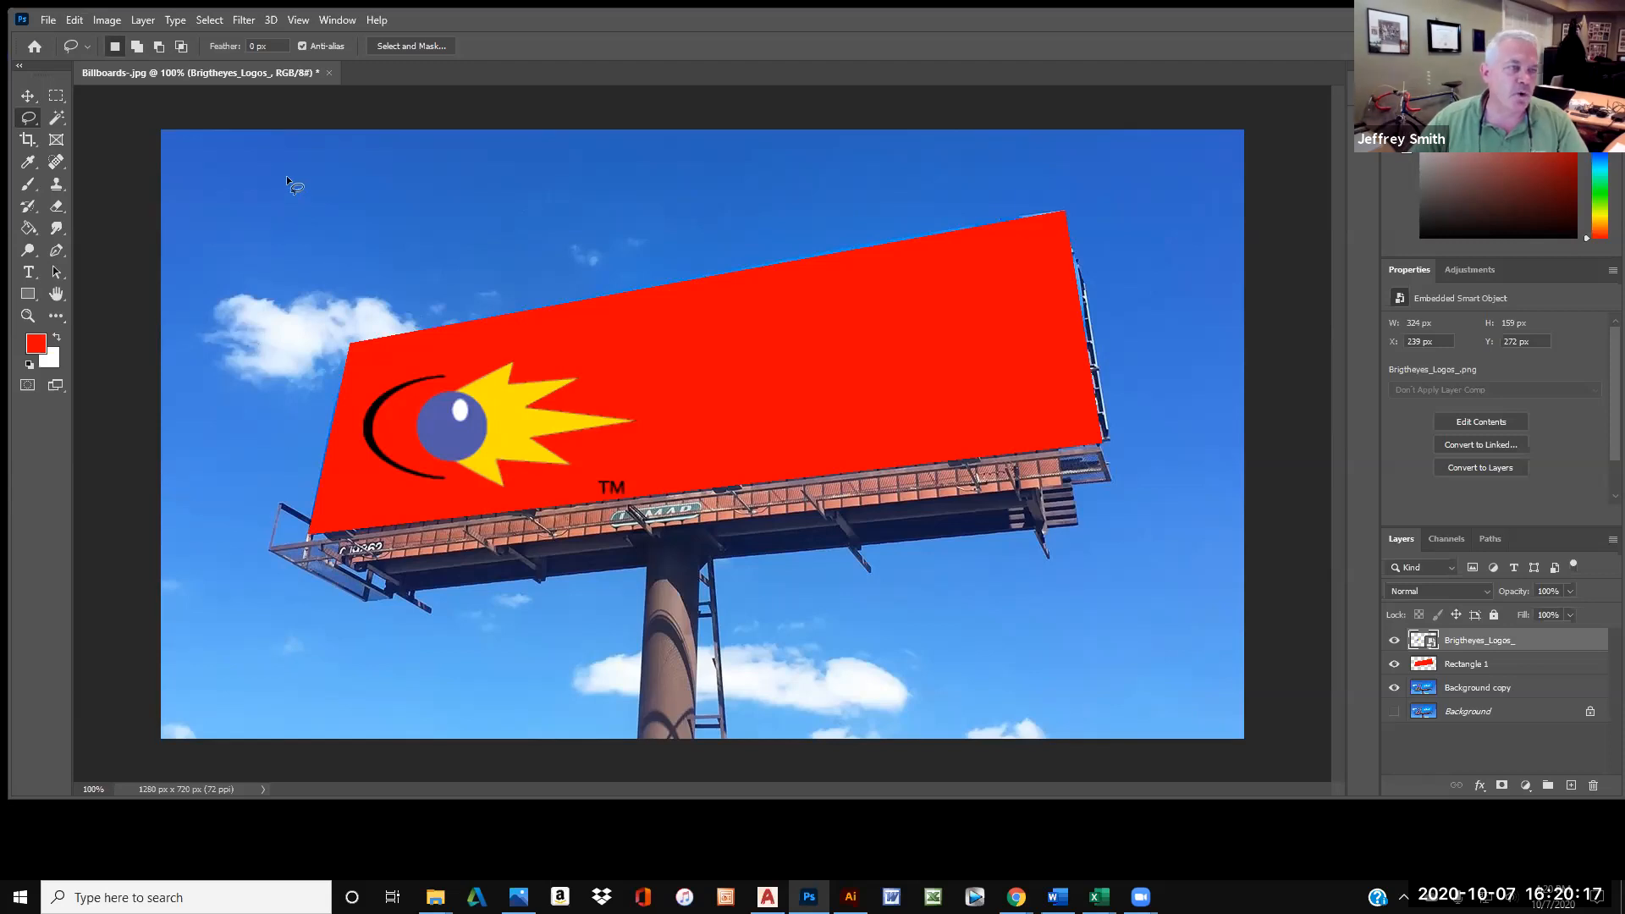
# Distort the logo's corners to follow the red panel's perspective, about 335 × 211 px at X 213, Y 227 px.
pyautogui.click(76, 20)
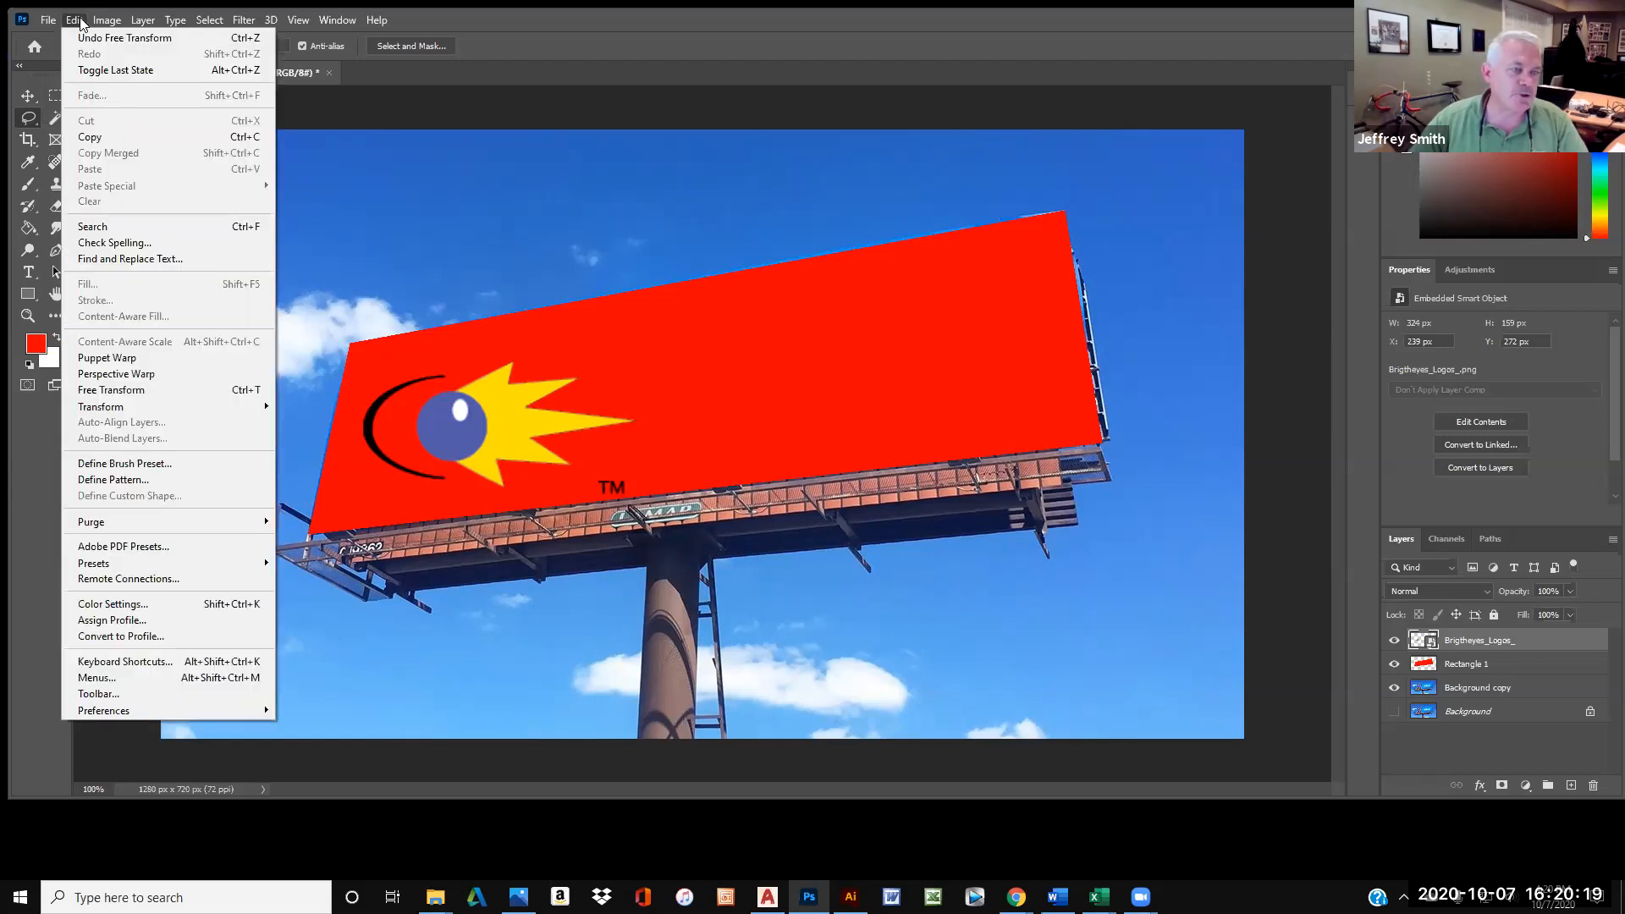
pyautogui.moveTo(132, 404)
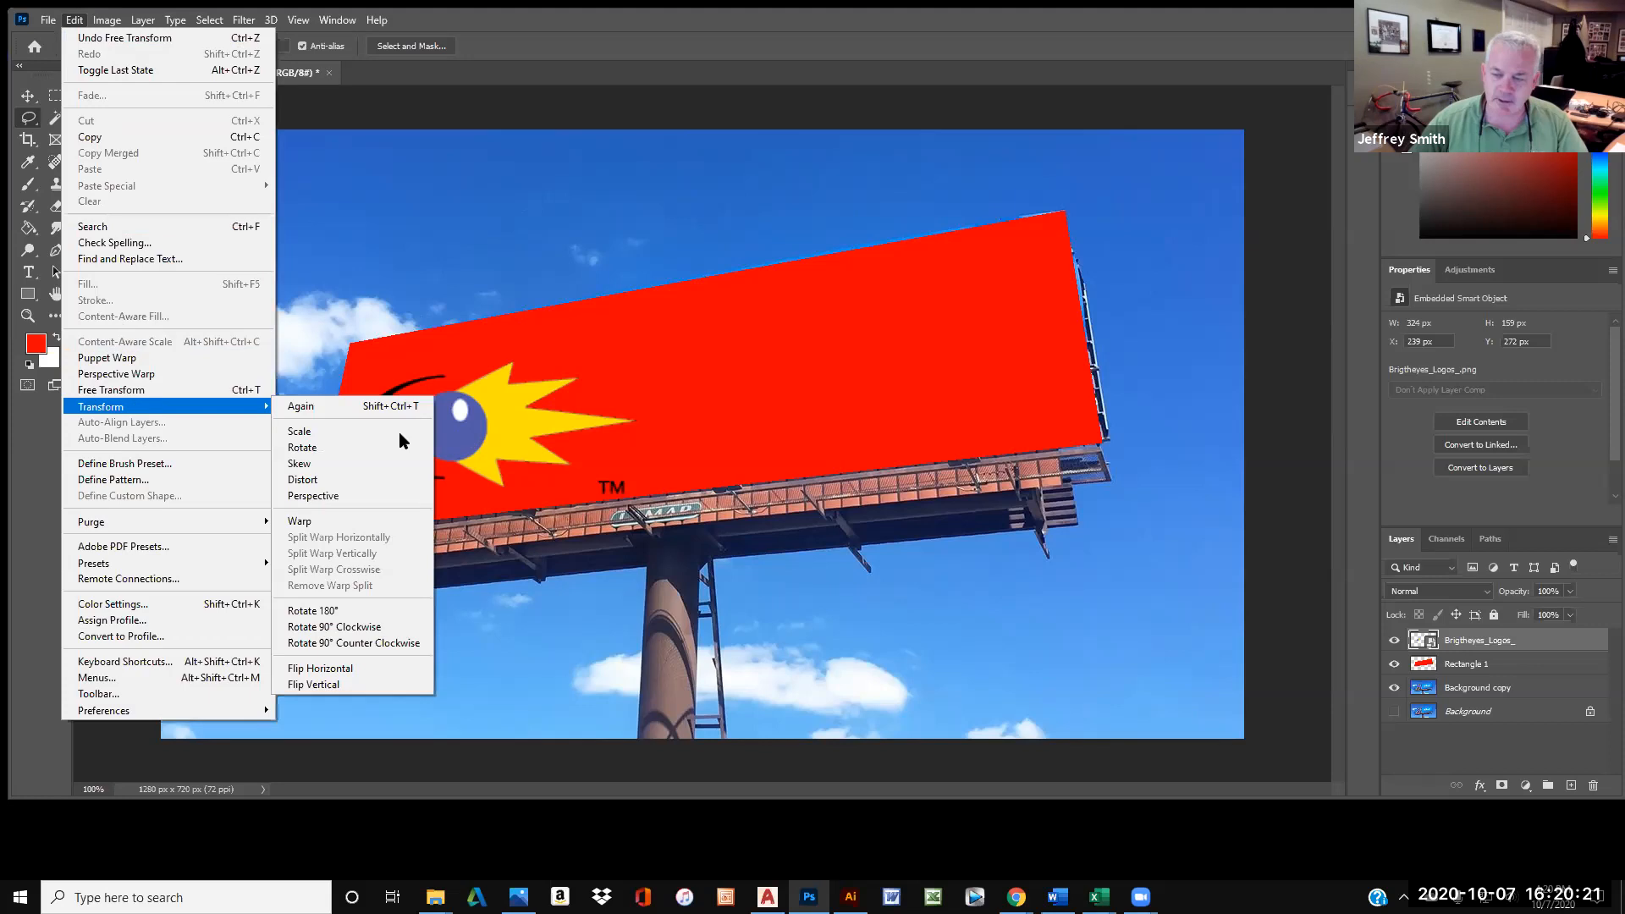
pyautogui.click(335, 482)
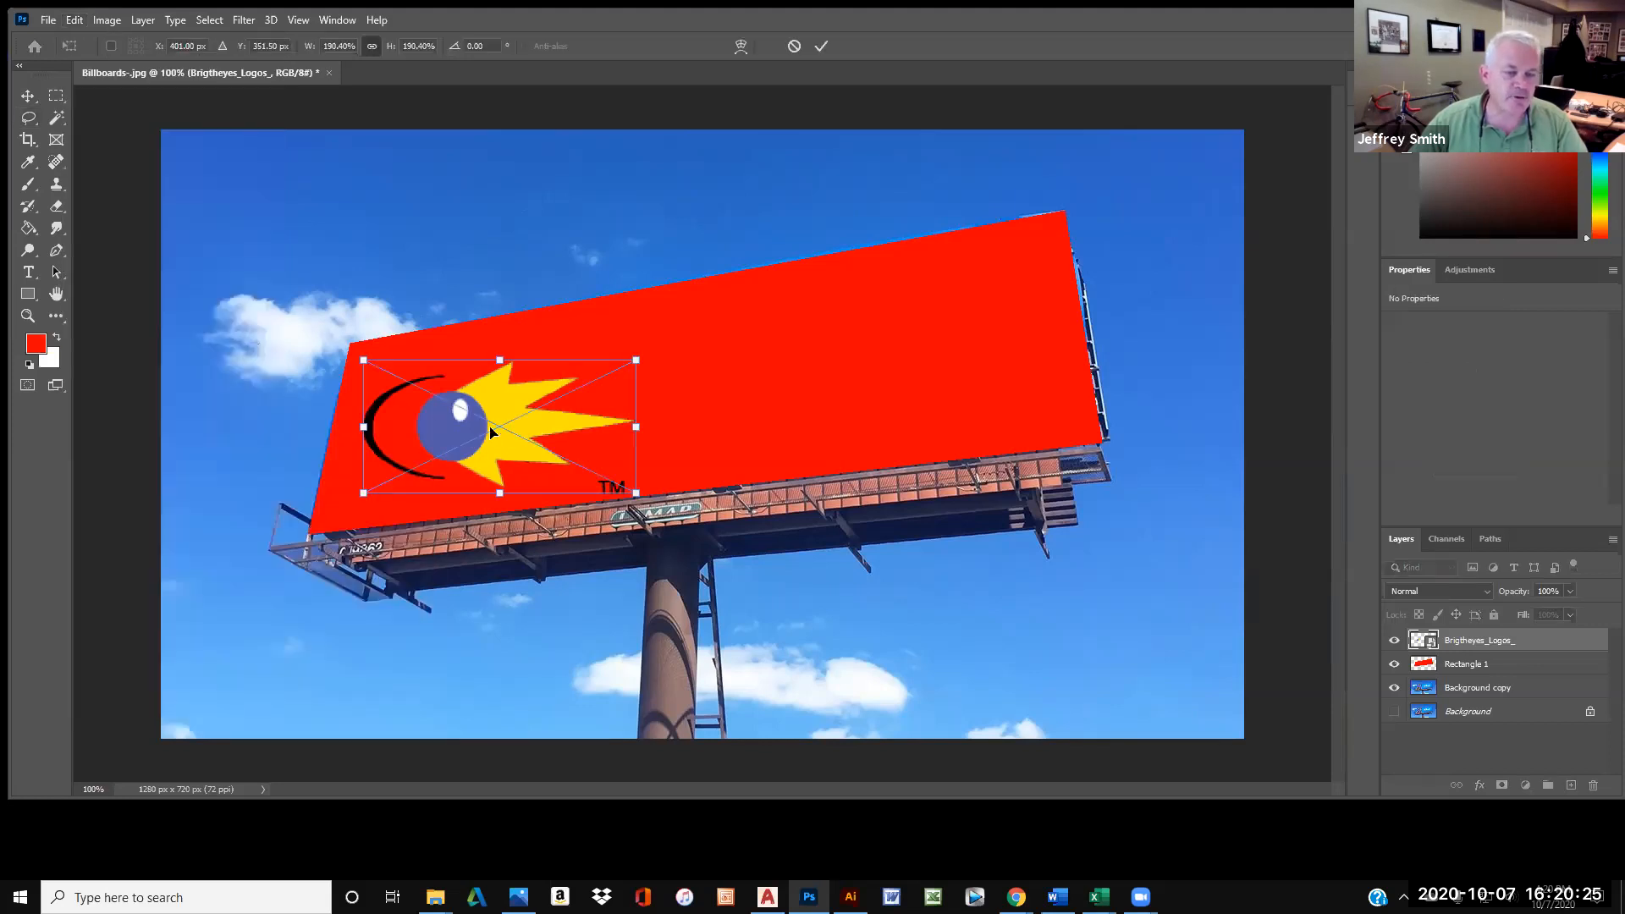
pyautogui.moveTo(435, 429); pyautogui.dragTo(445, 413)
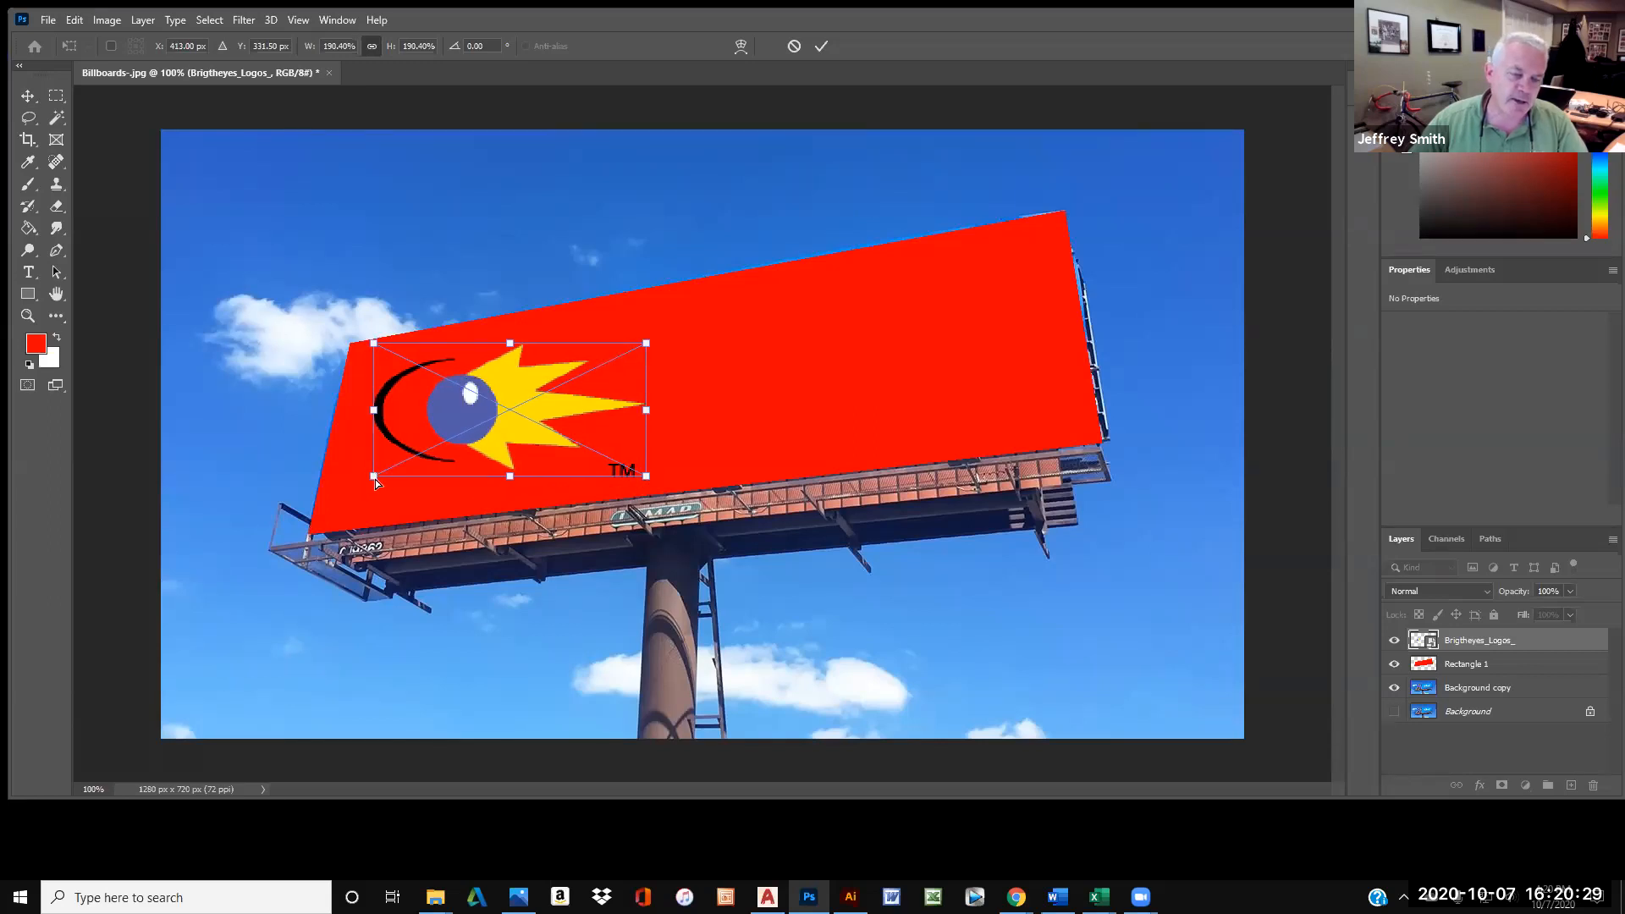
pyautogui.moveTo(375, 478); pyautogui.dragTo(327, 523)
pyautogui.moveTo(647, 342); pyautogui.dragTo(618, 304)
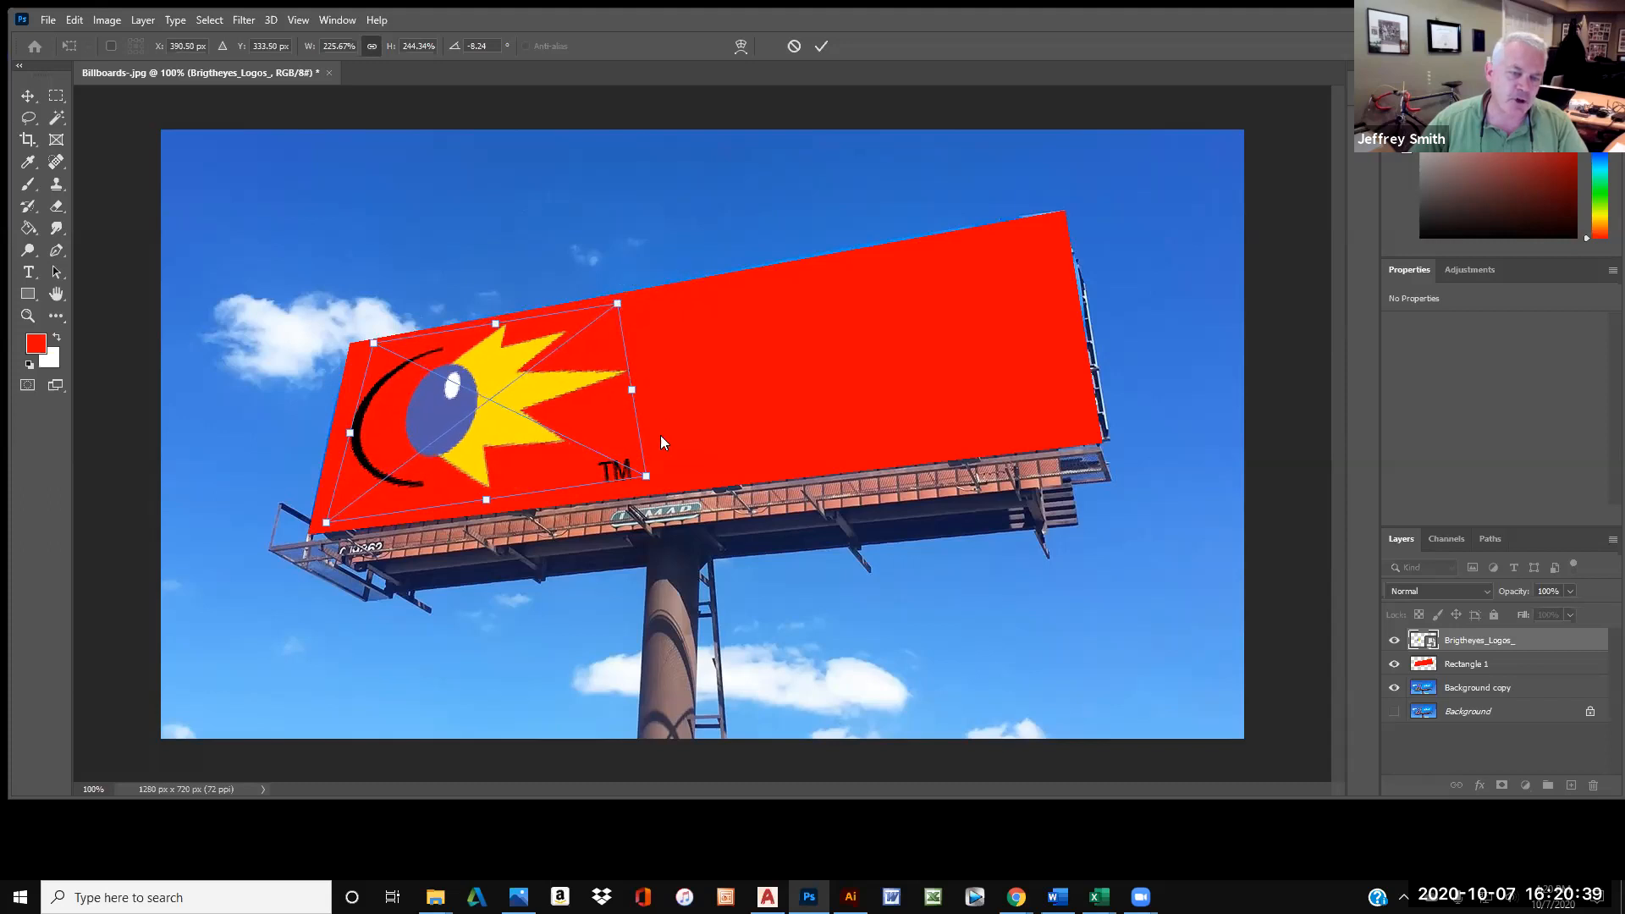
pyautogui.moveTo(646, 478); pyautogui.dragTo(617, 490)
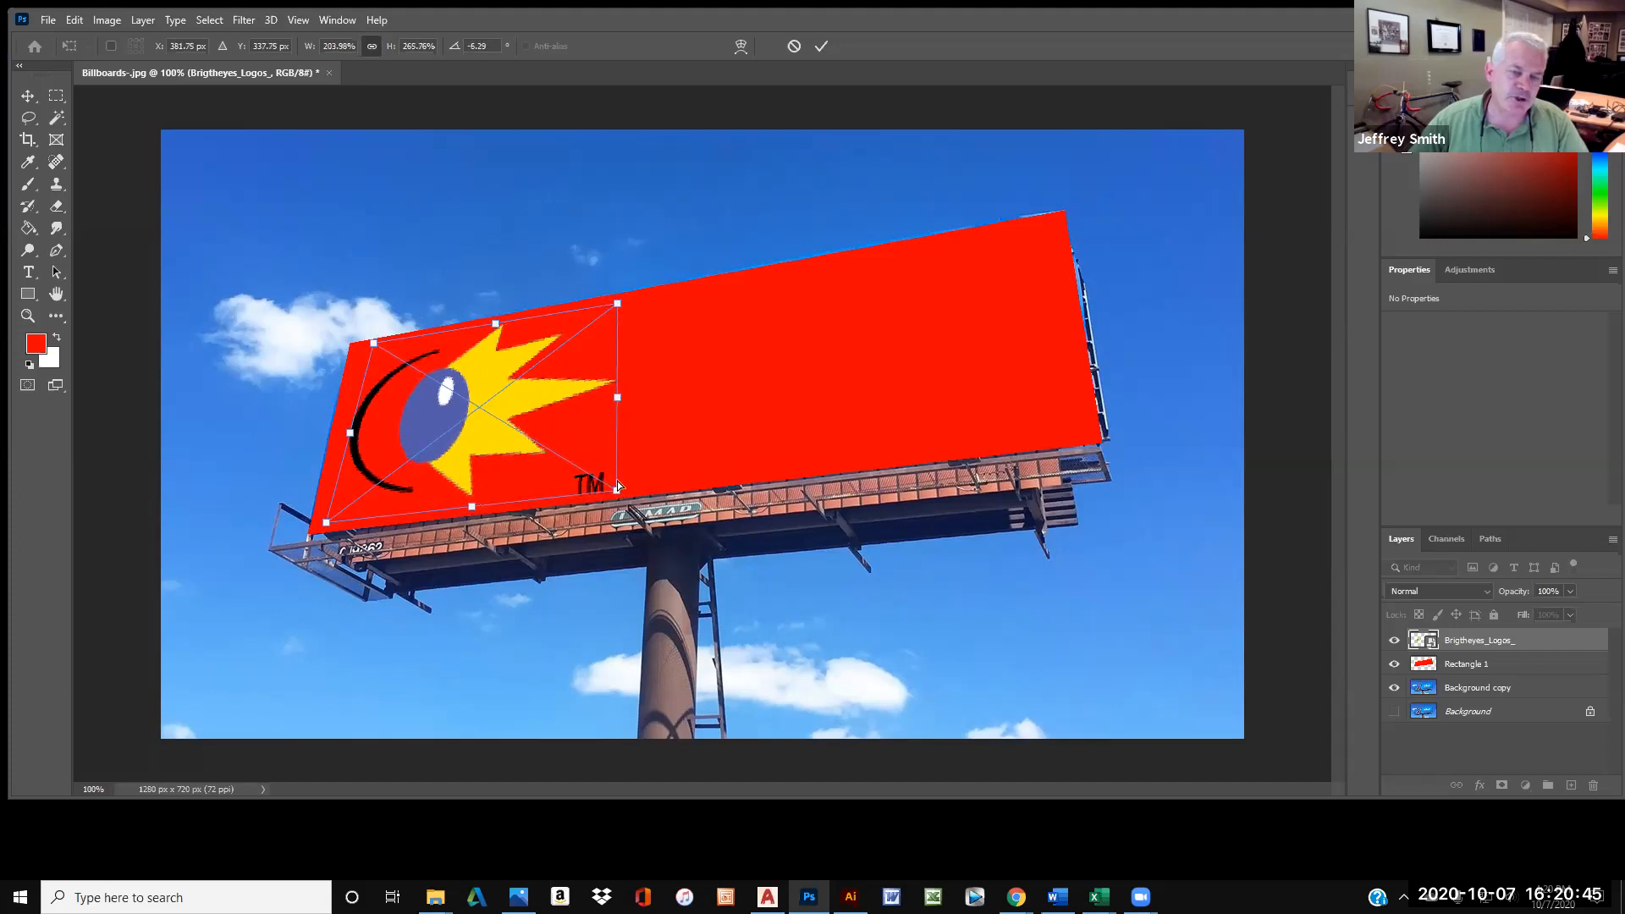
pyautogui.moveTo(373, 346); pyautogui.dragTo(361, 348)
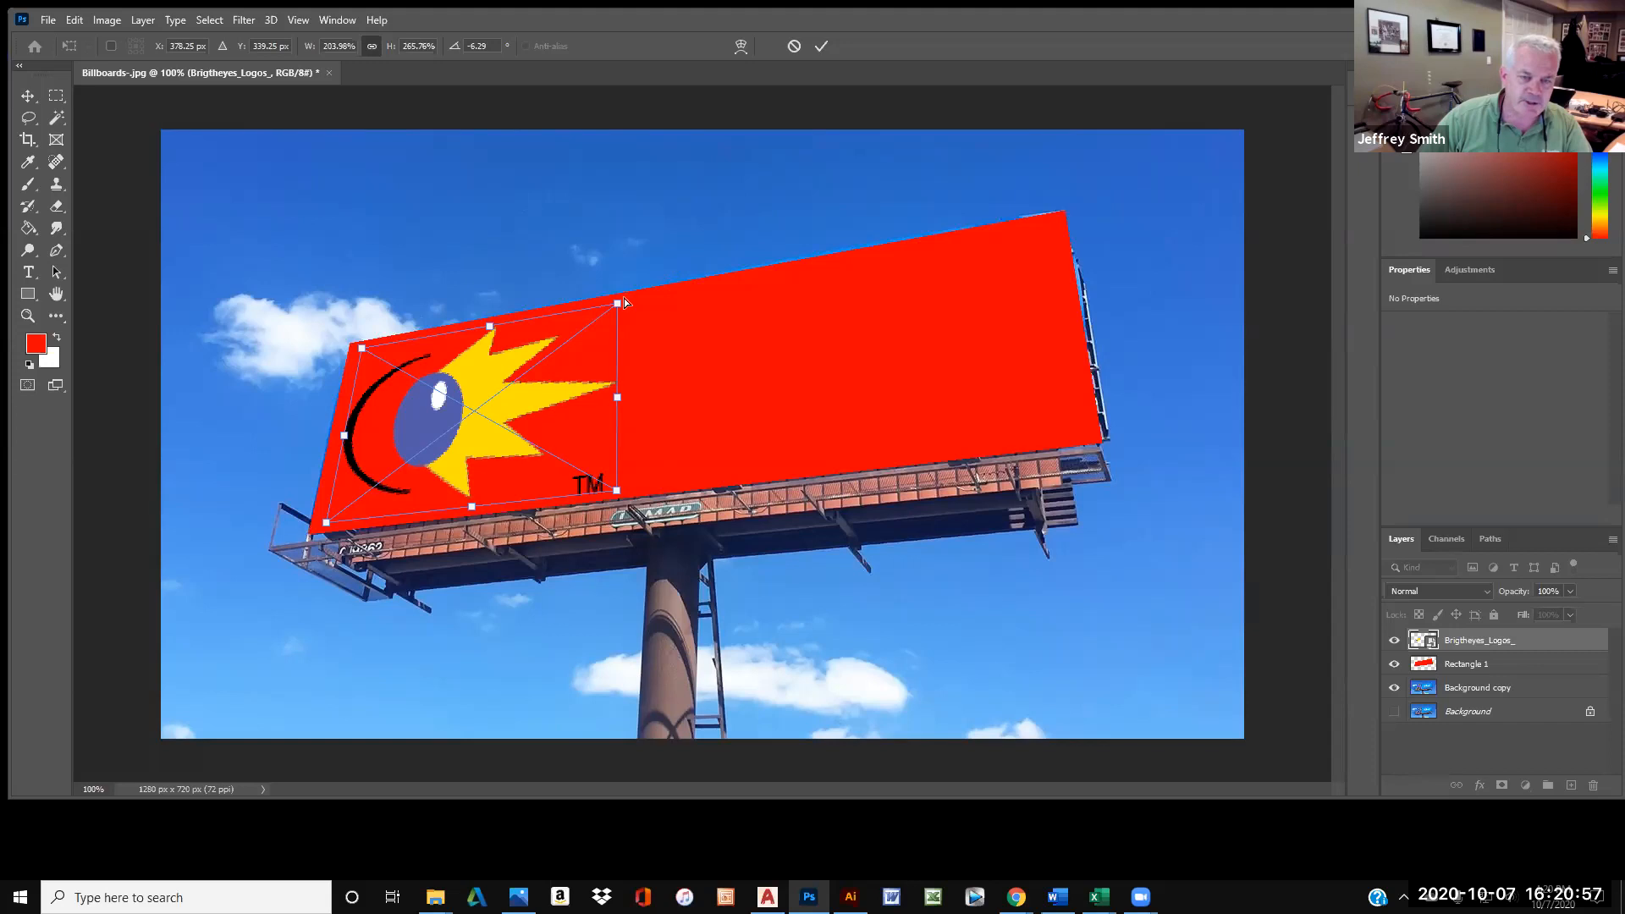
pyautogui.moveTo(617, 305); pyautogui.dragTo(628, 298)
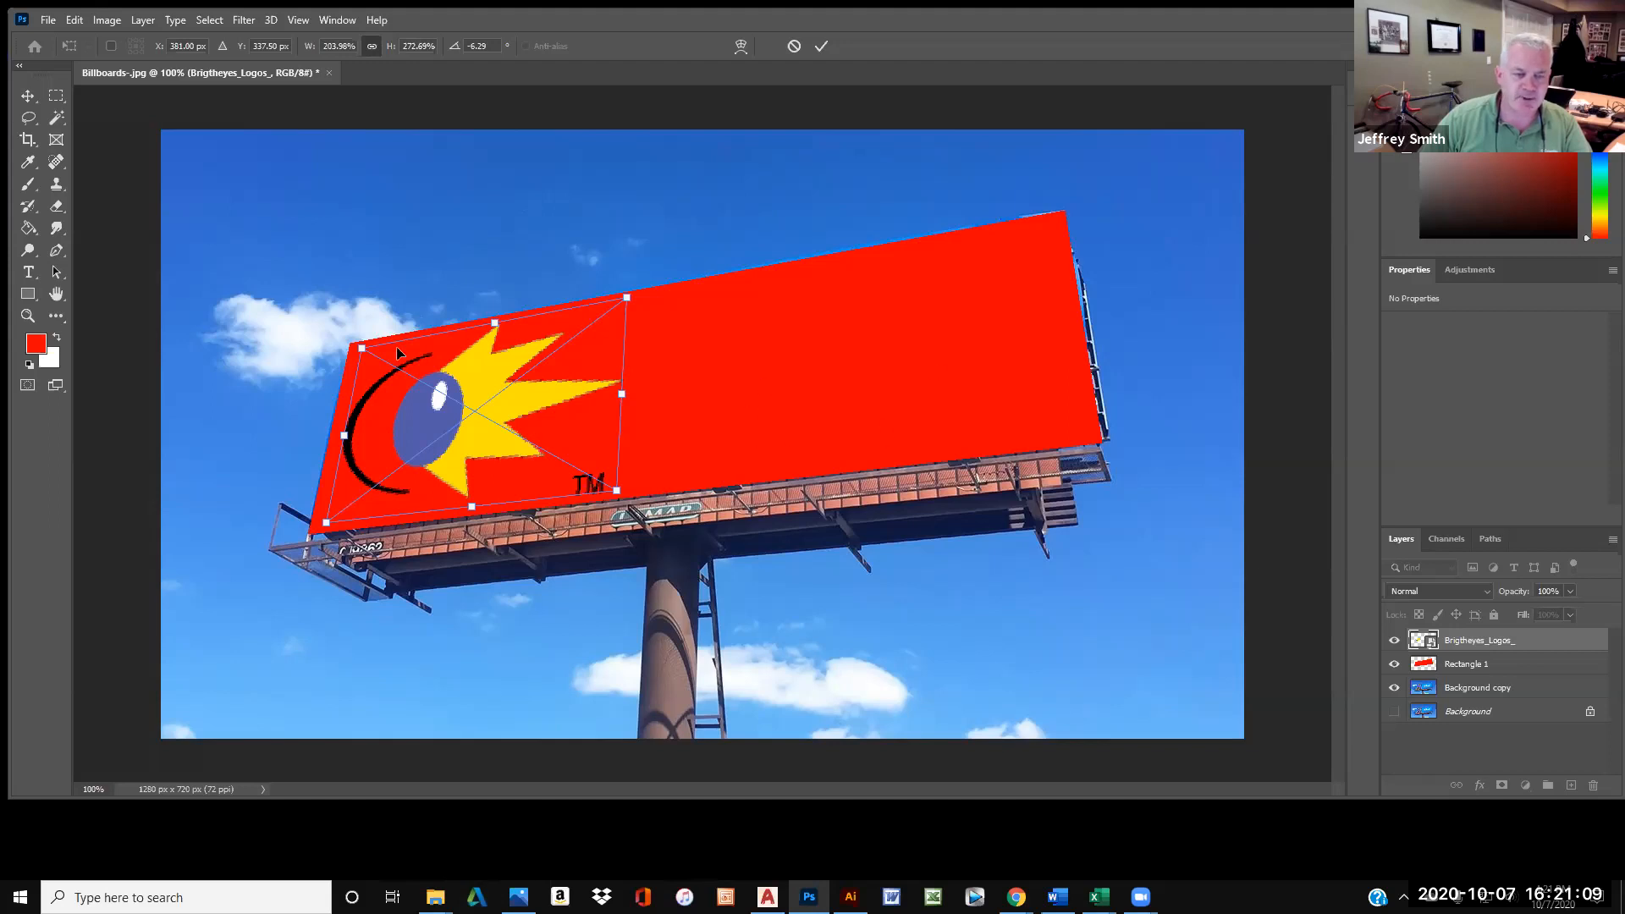
pyautogui.click(28, 118)
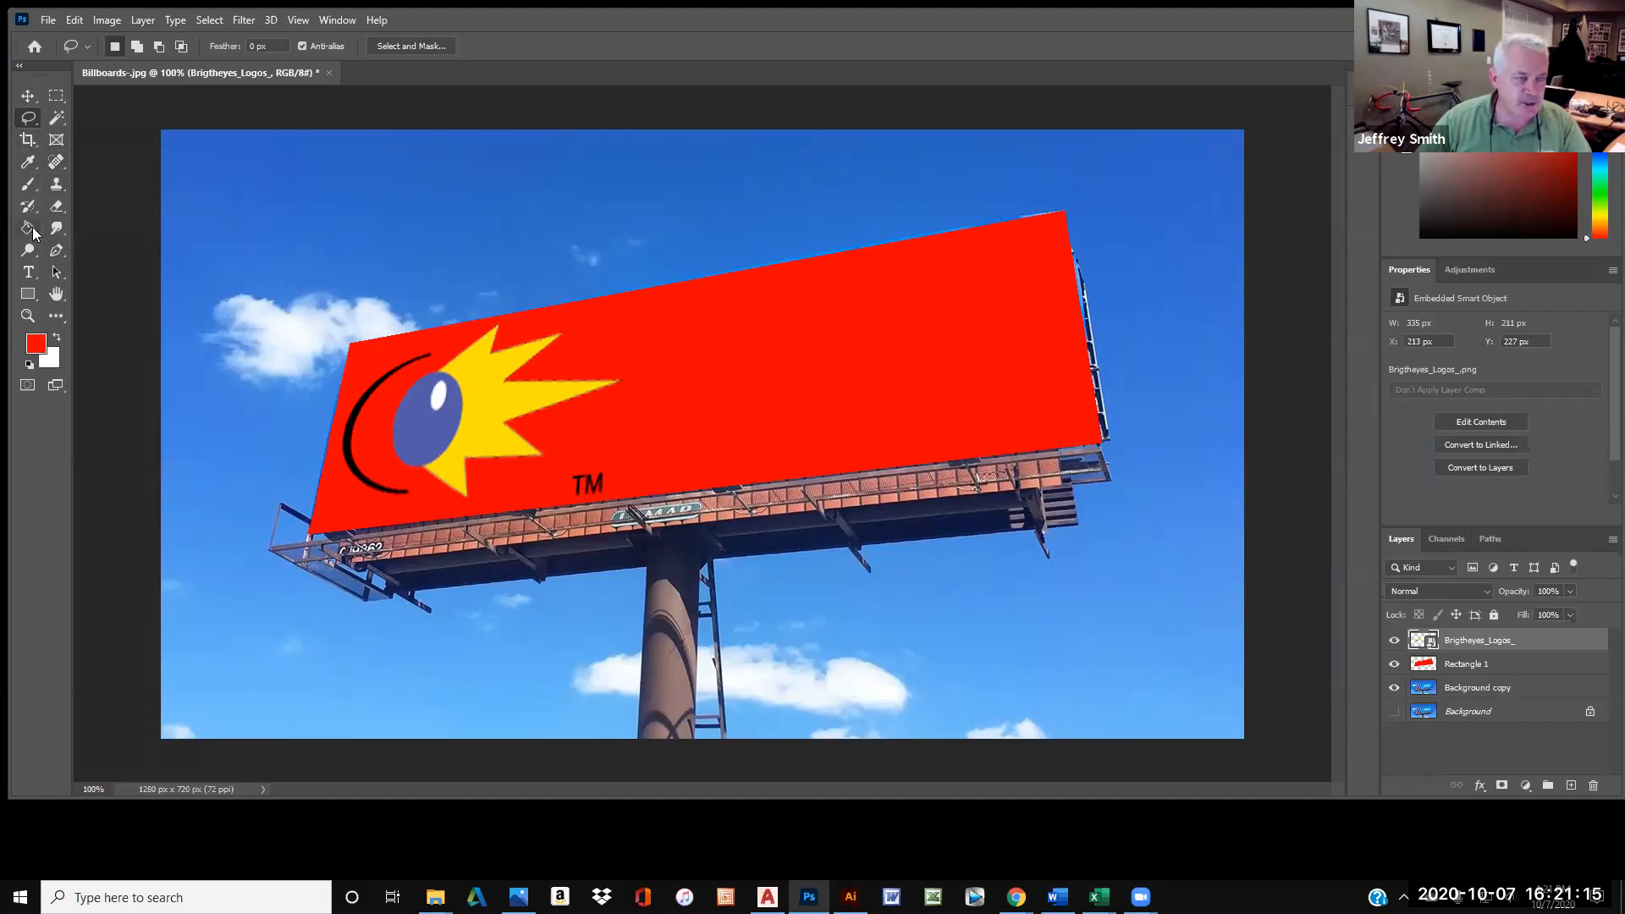
# Create a text box about 551 × 276 px over the red panel beside the logo and set its text color to black (000000).
pyautogui.click(27, 272)
pyautogui.moveTo(649, 301); pyautogui.dragTo(1113, 533)
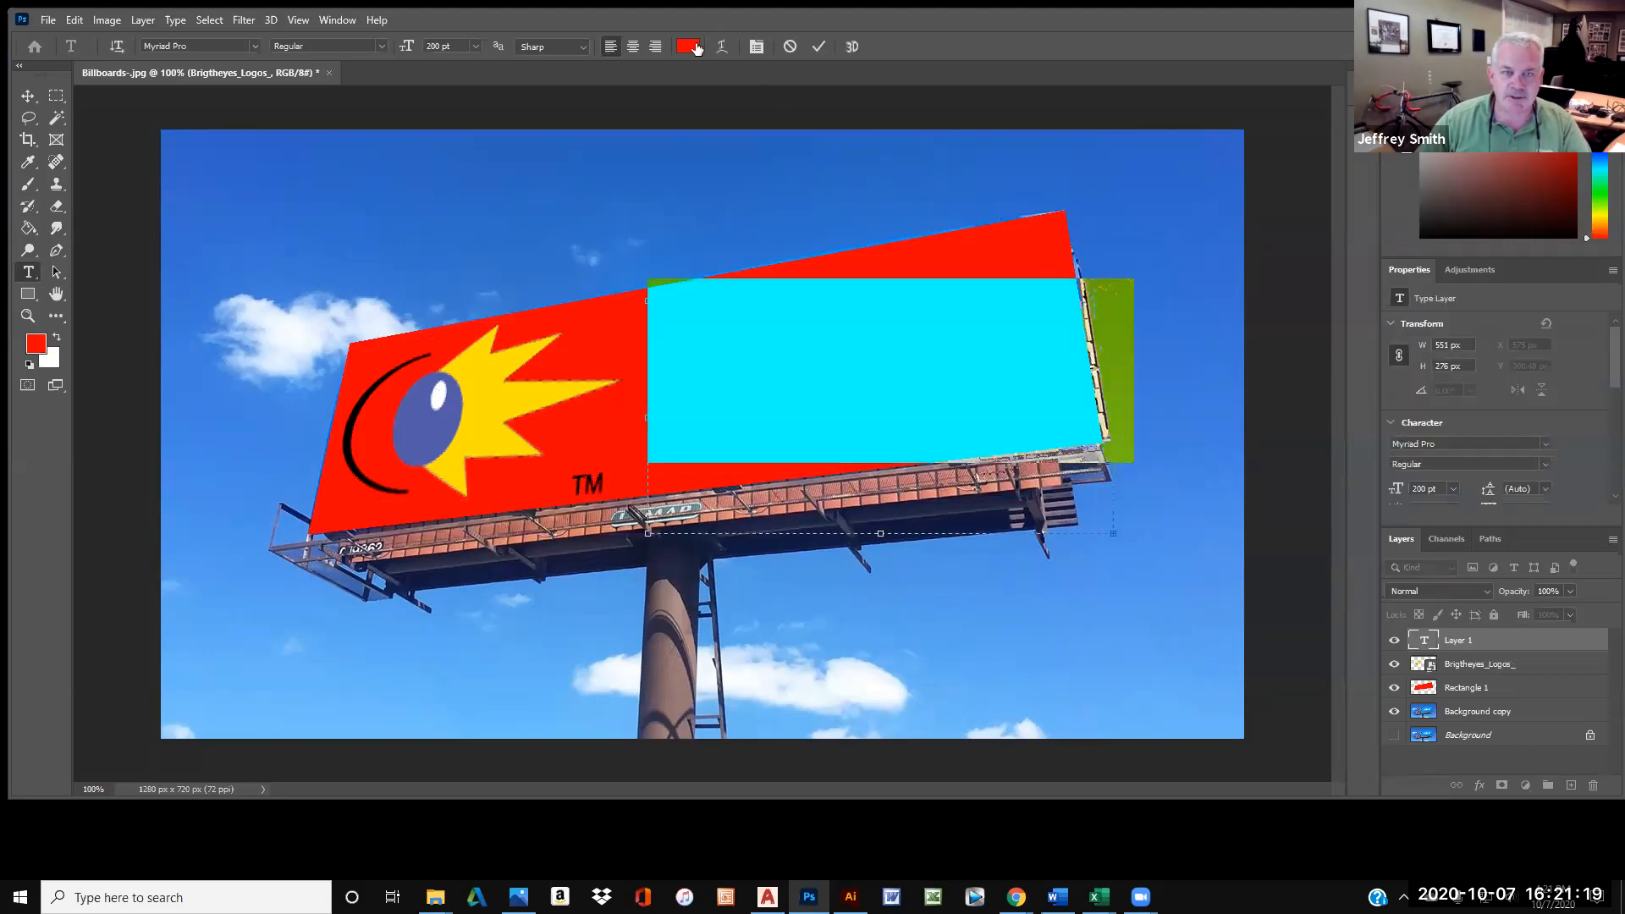
pyautogui.click(694, 47)
pyautogui.click(801, 414)
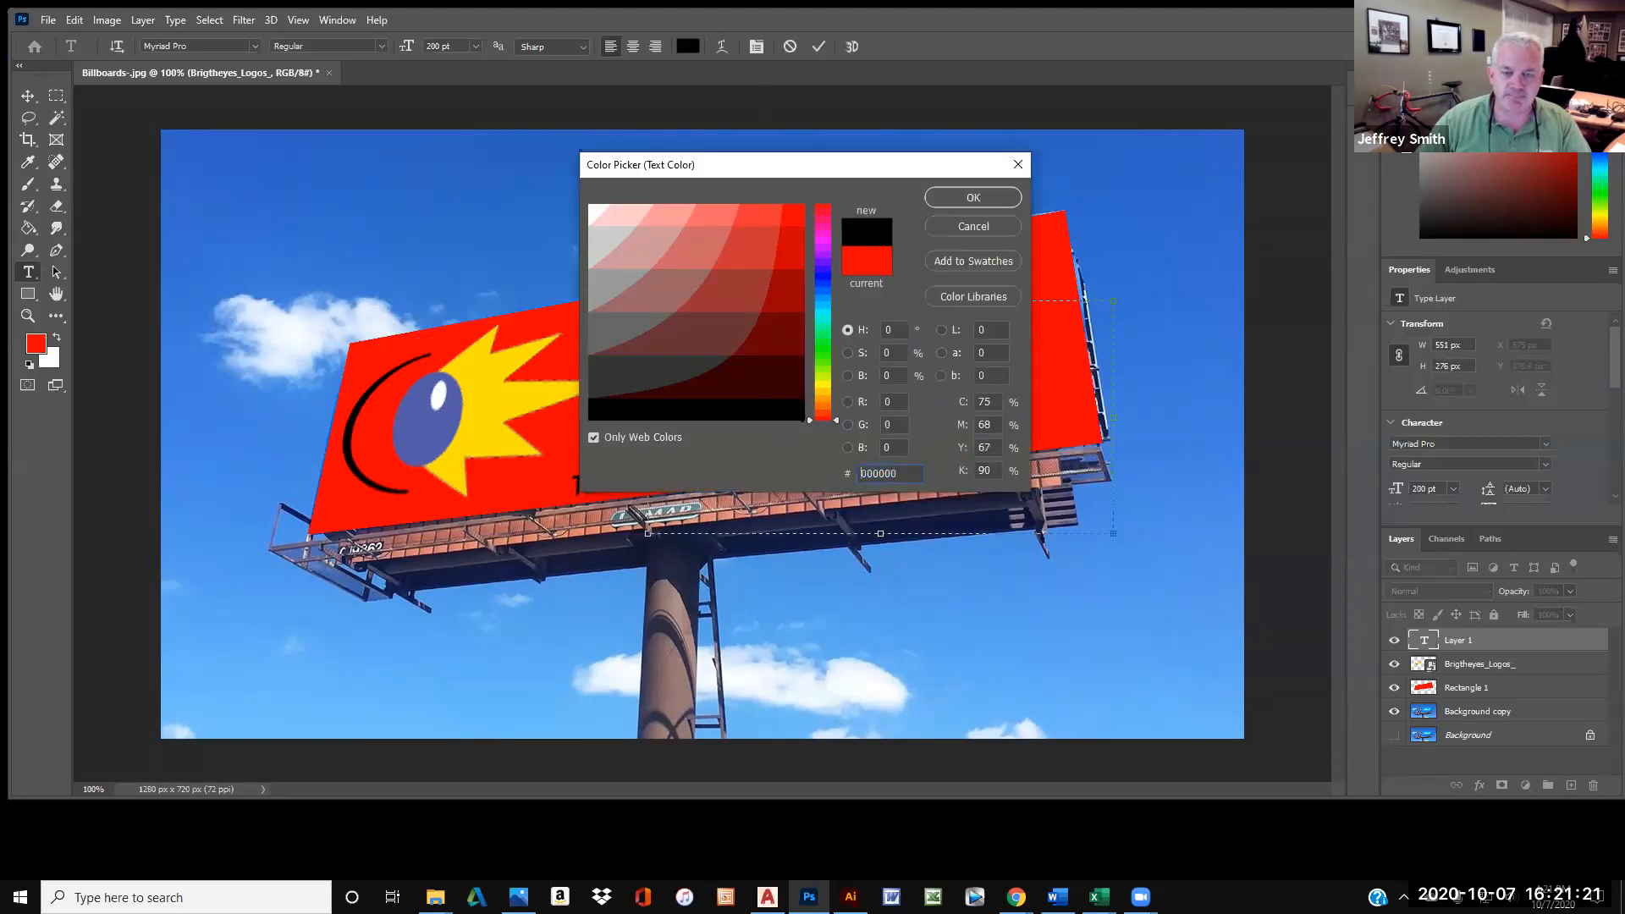
pyautogui.click(827, 271)
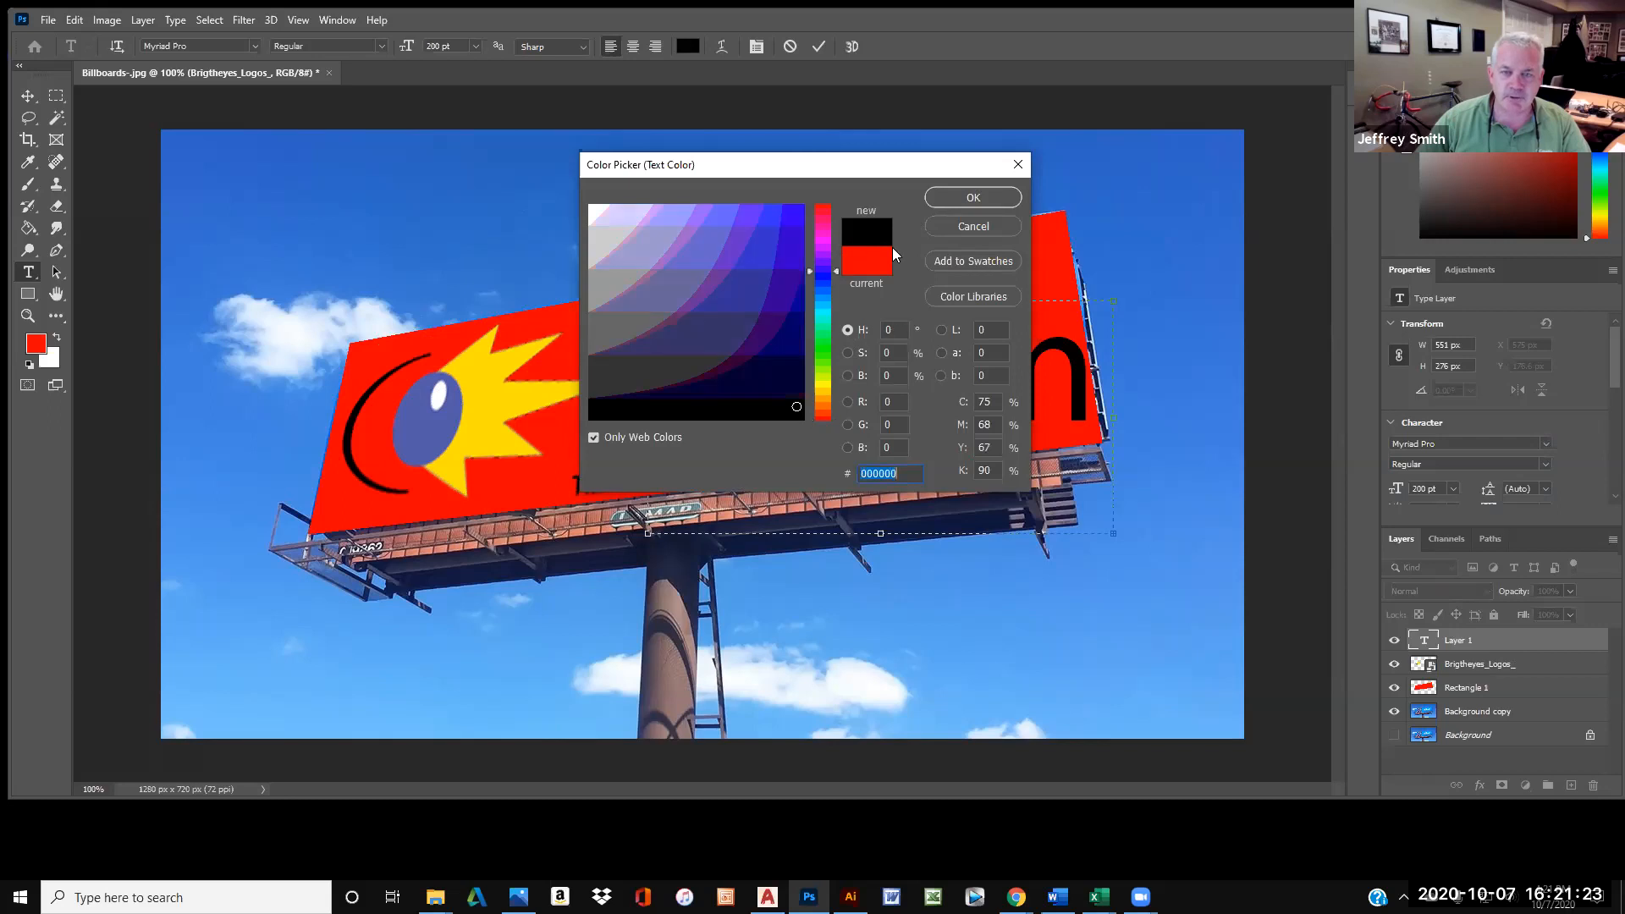
pyautogui.click(973, 198)
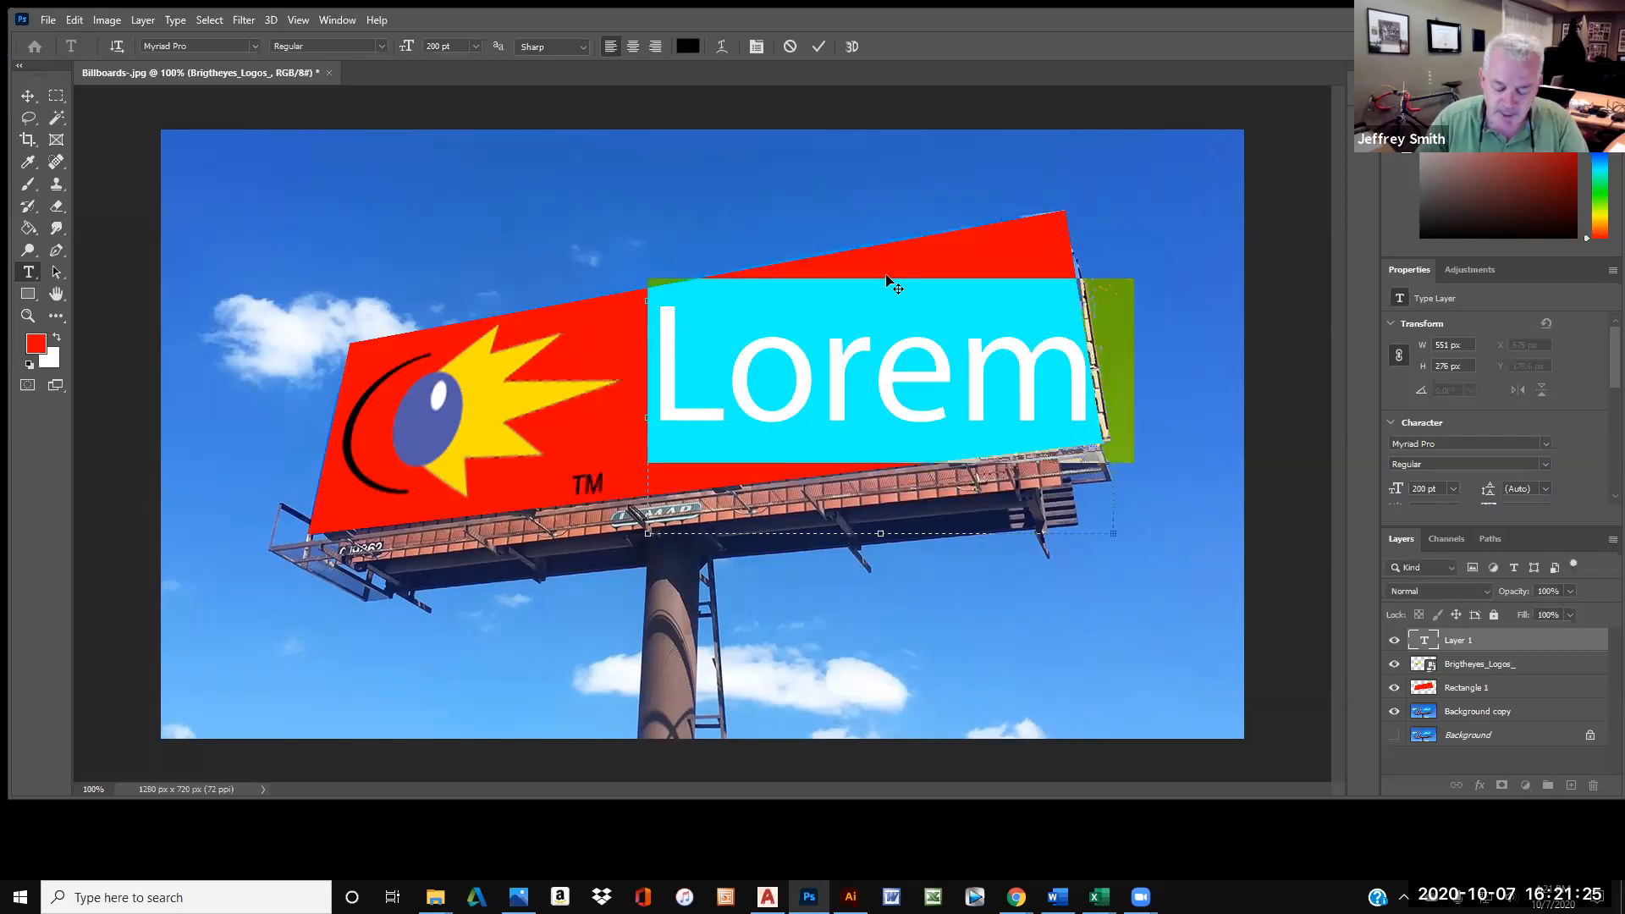
# Enter "Brightye" in the text box and set all of its characters to 100 pt.
pyautogui.write('Brig')
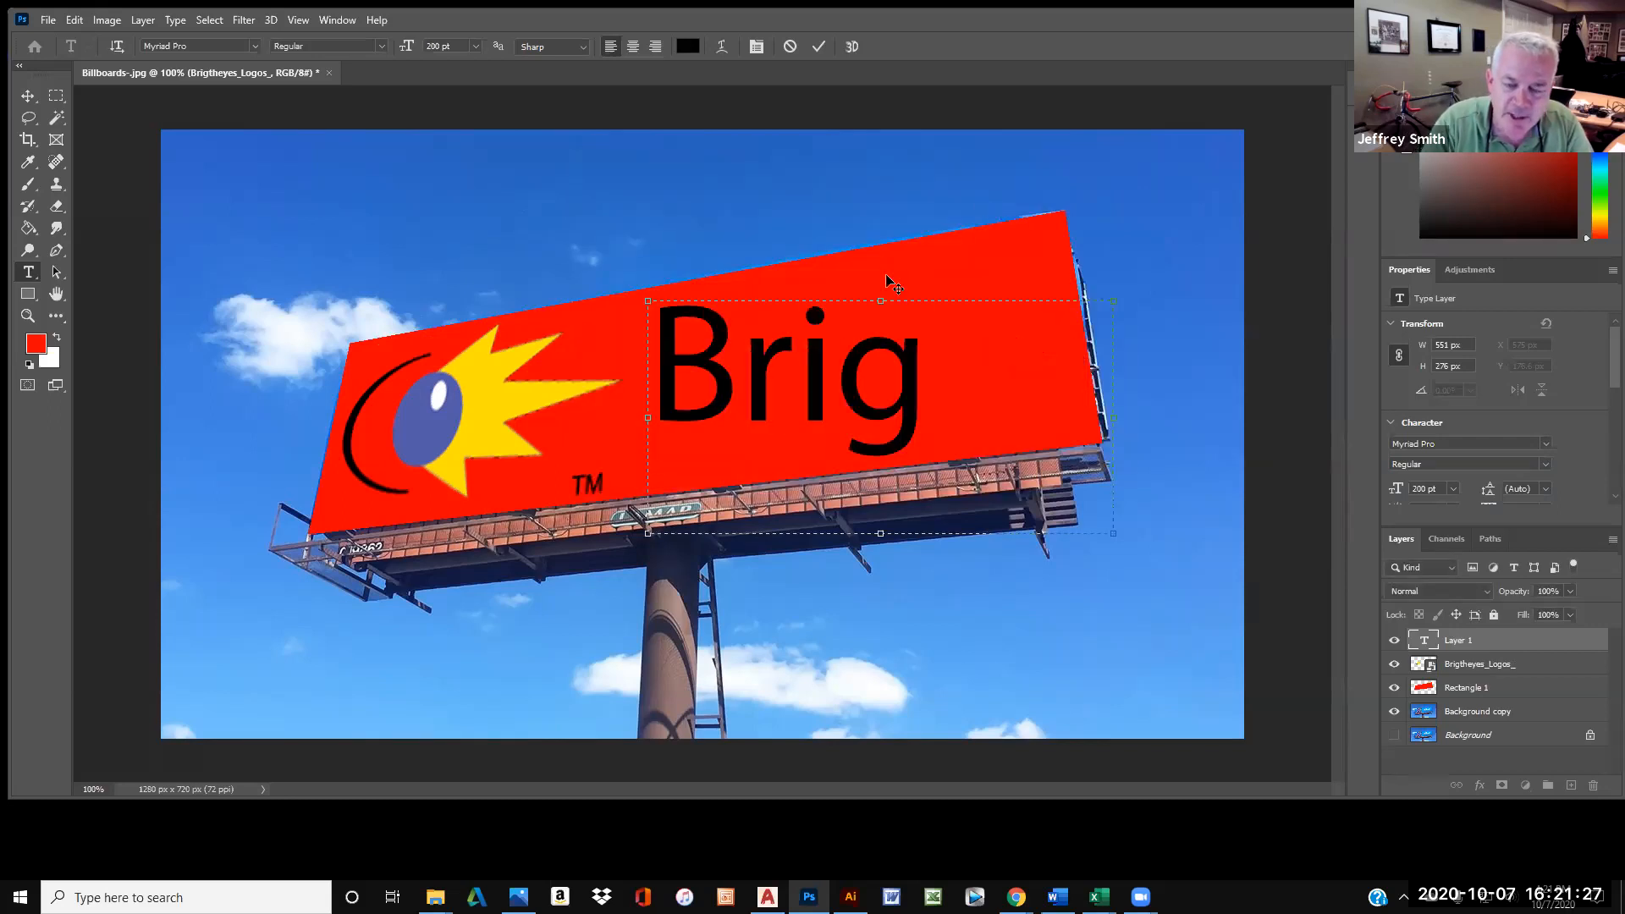
pyautogui.write('ht')
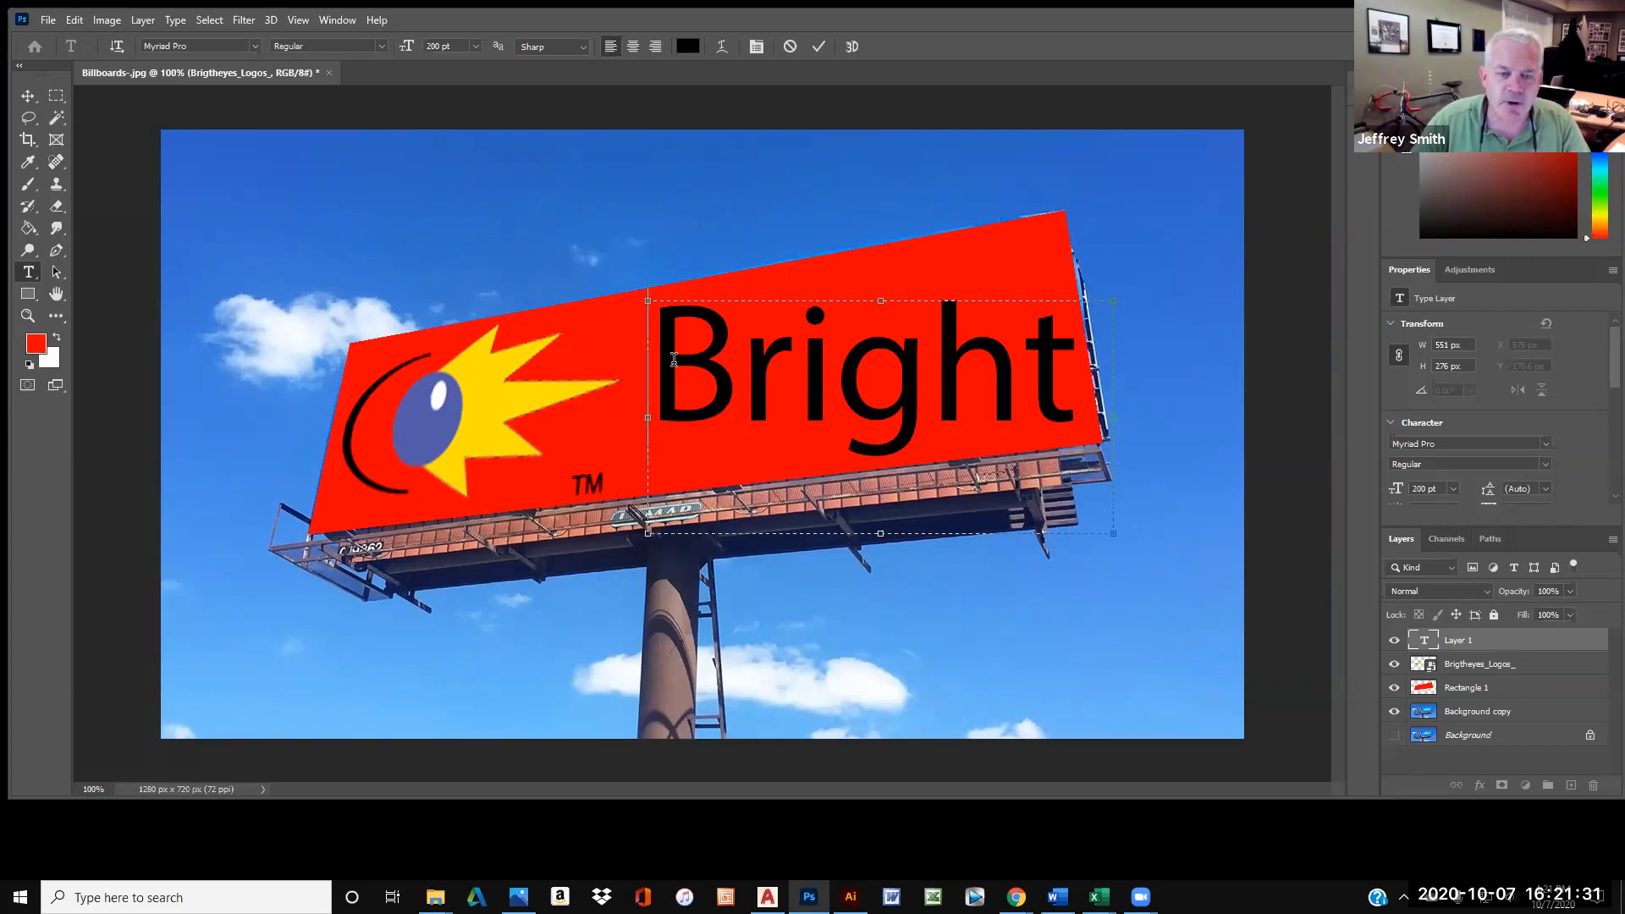
pyautogui.moveTo(674, 360); pyautogui.dragTo(1181, 367)
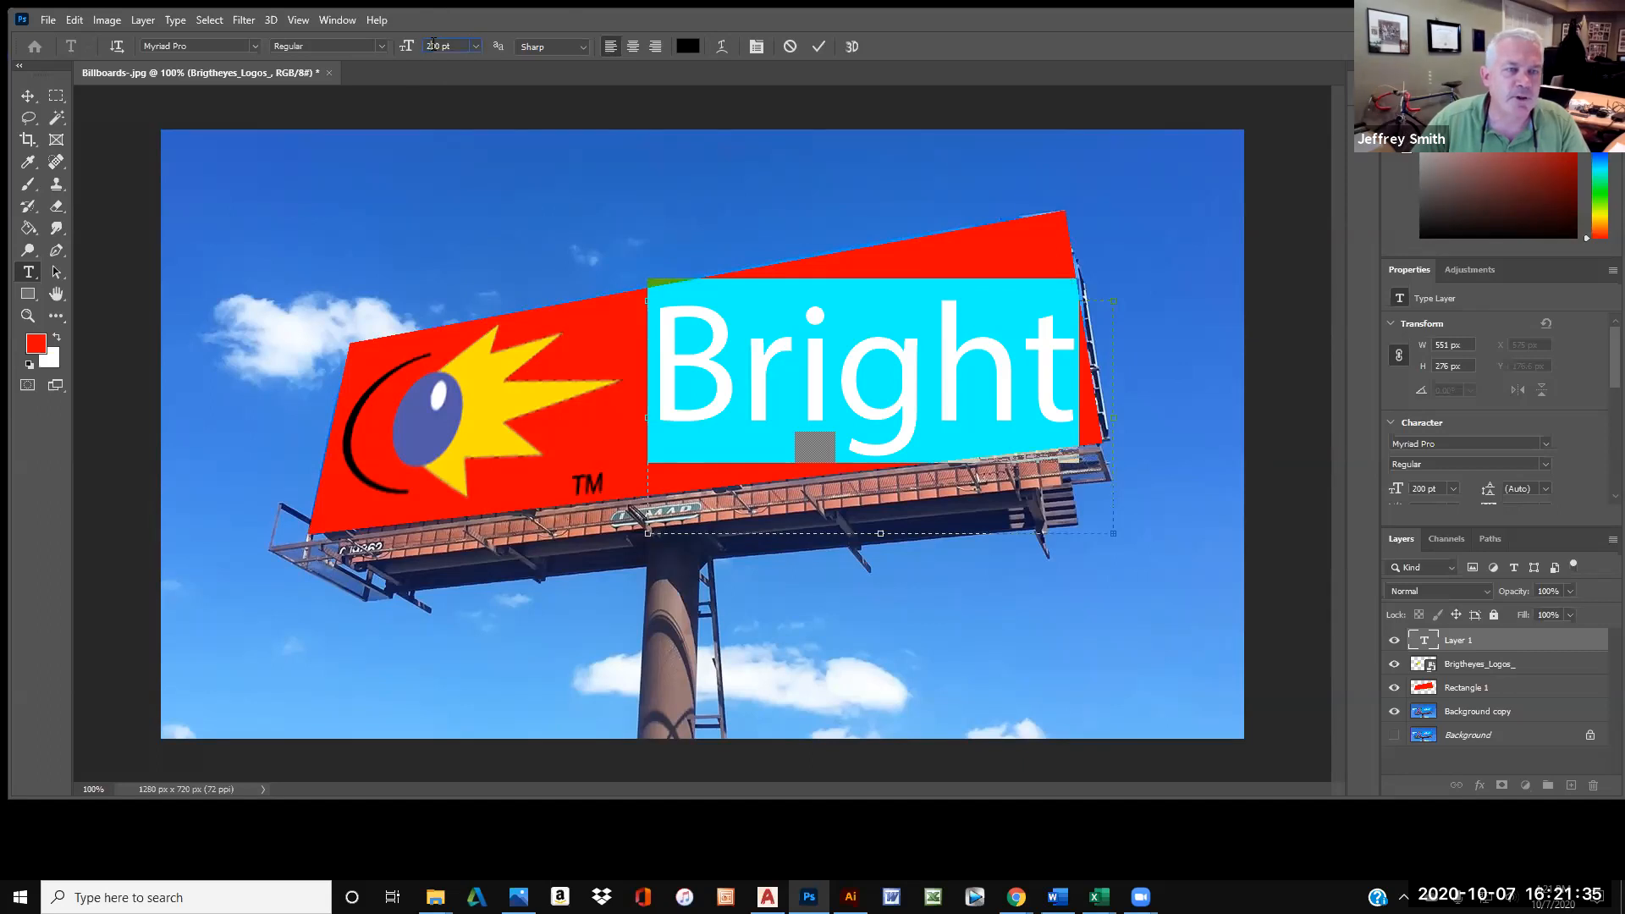
pyautogui.write('10')
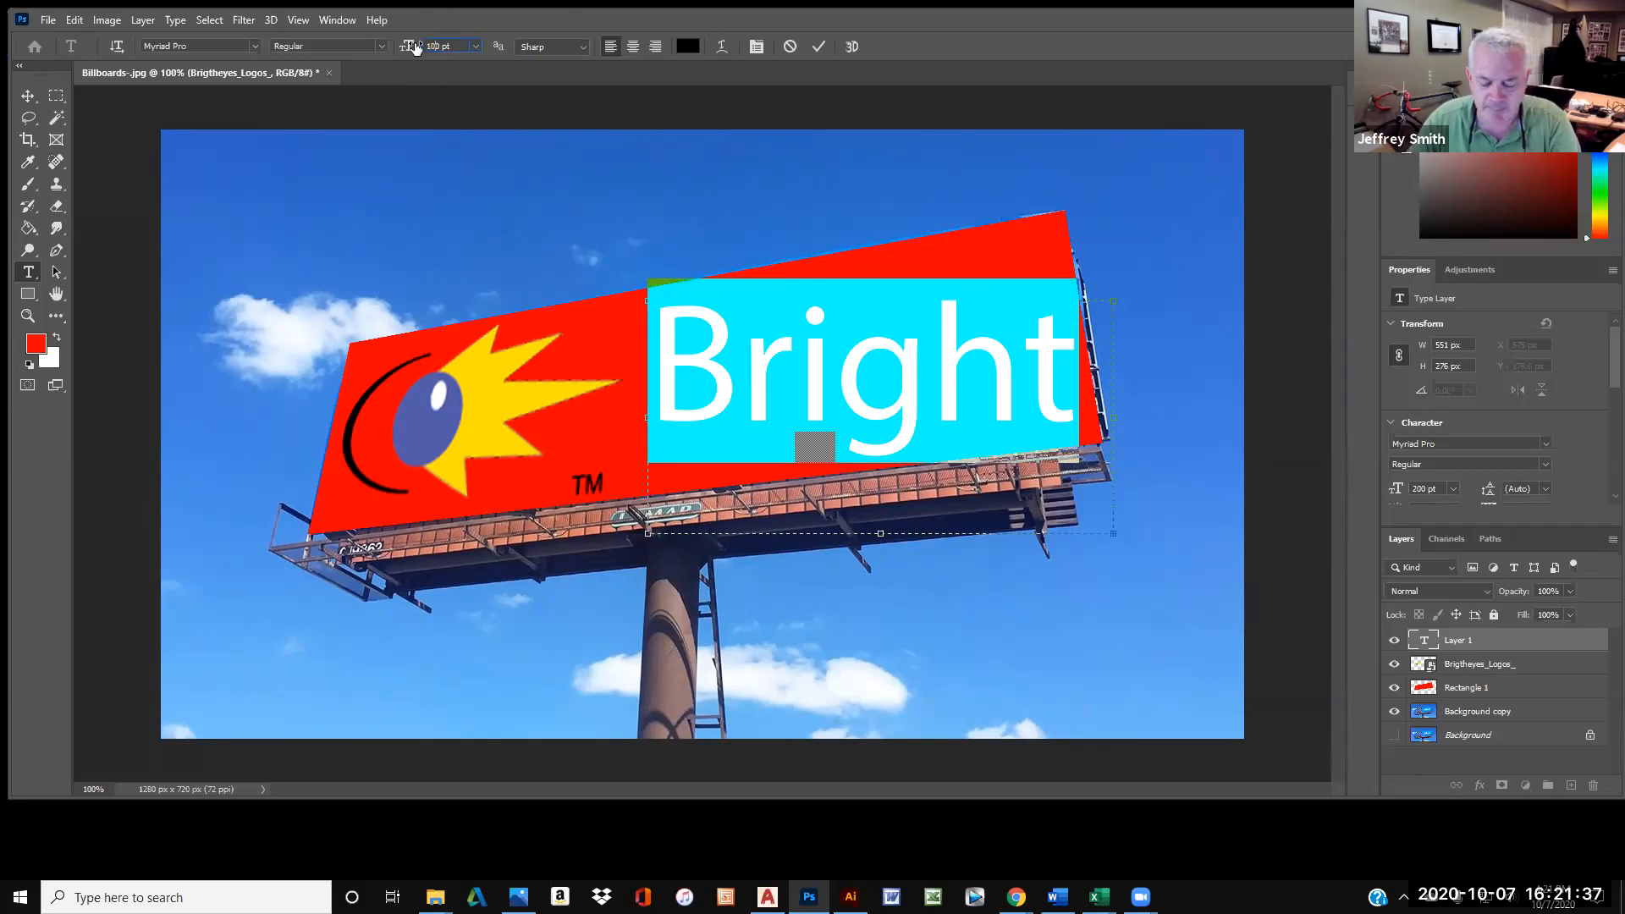
pyautogui.write('0')
pyautogui.press('Return')
pyautogui.press('Right')
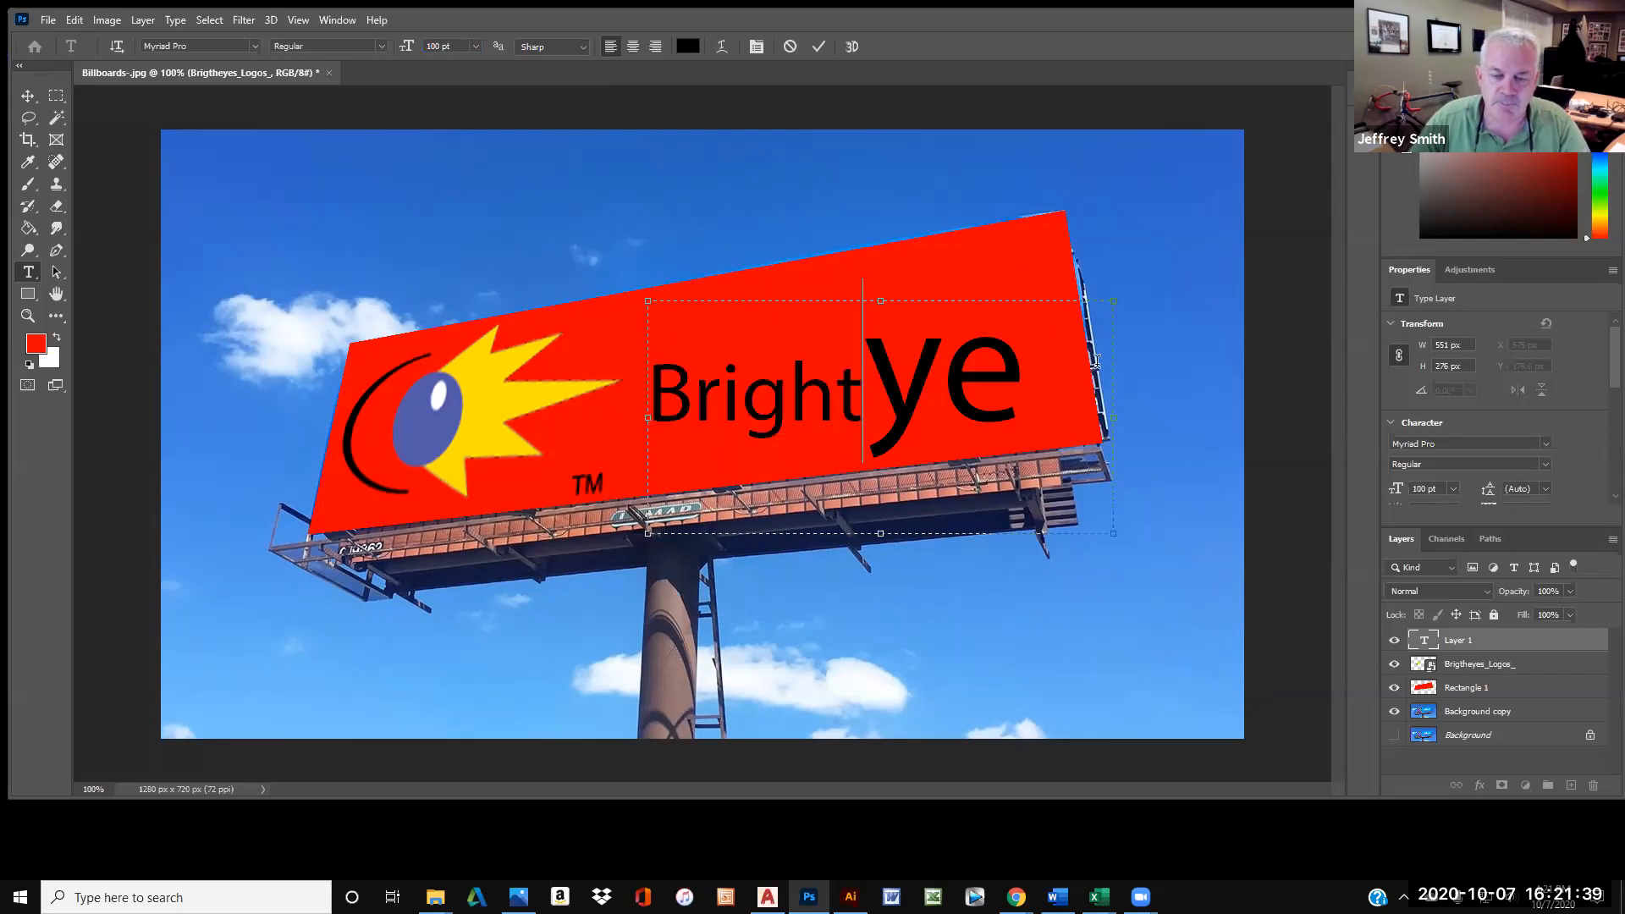
pyautogui.hotkey('shift', 'End')
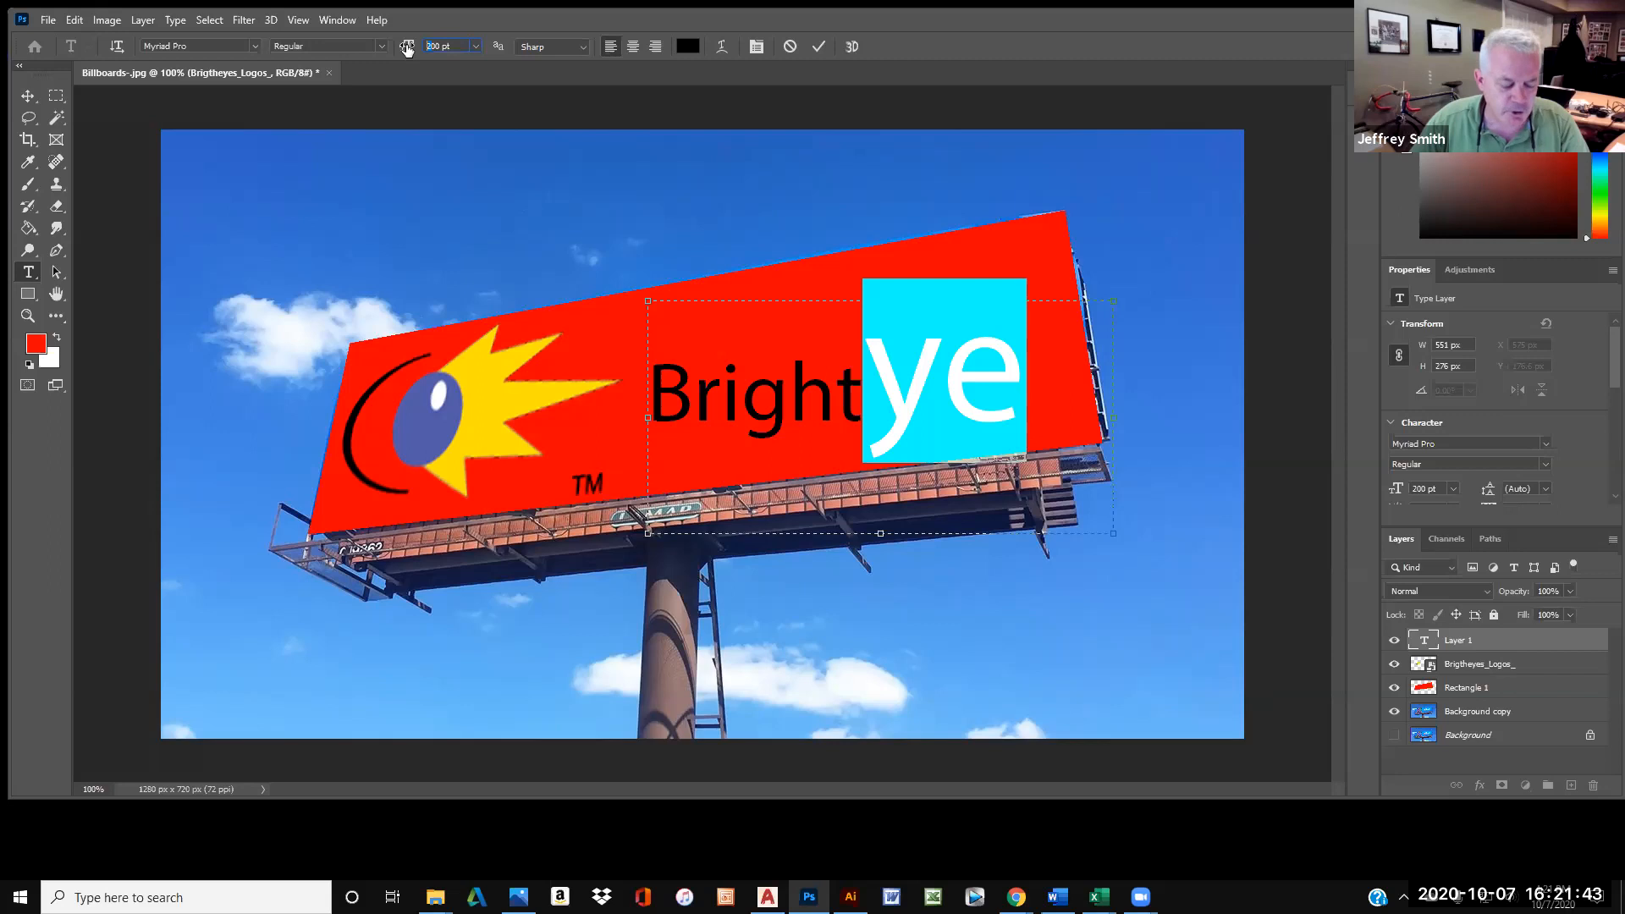
pyautogui.press('Return')
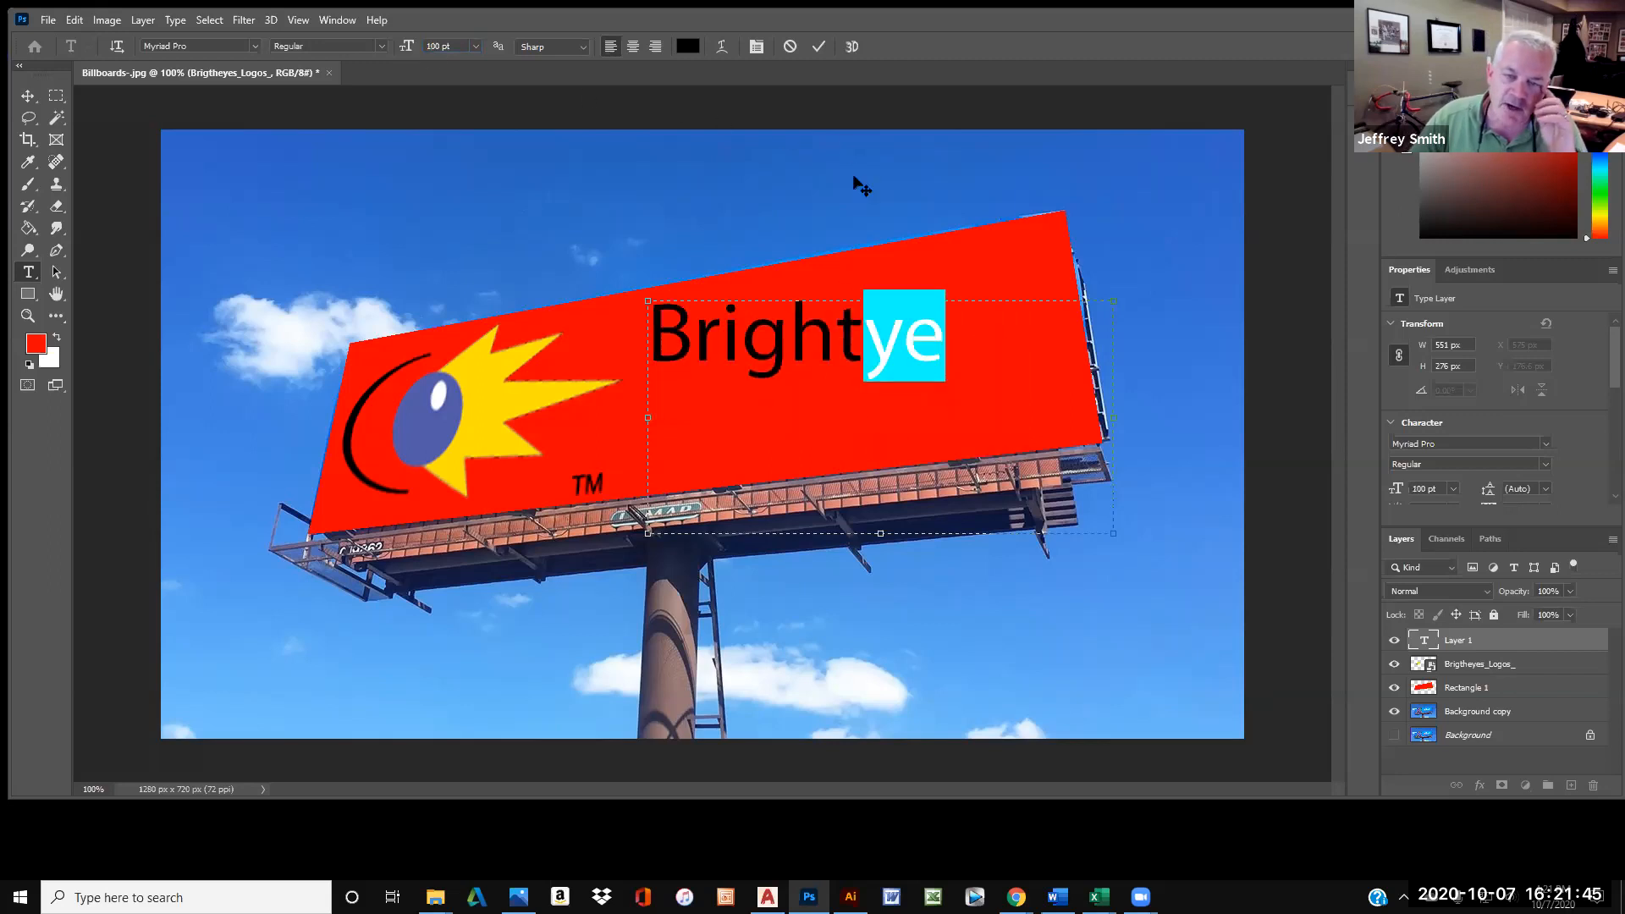
# Insert the missing "e" so the billboard text reads "Brighteye".
pyautogui.click(910, 334)
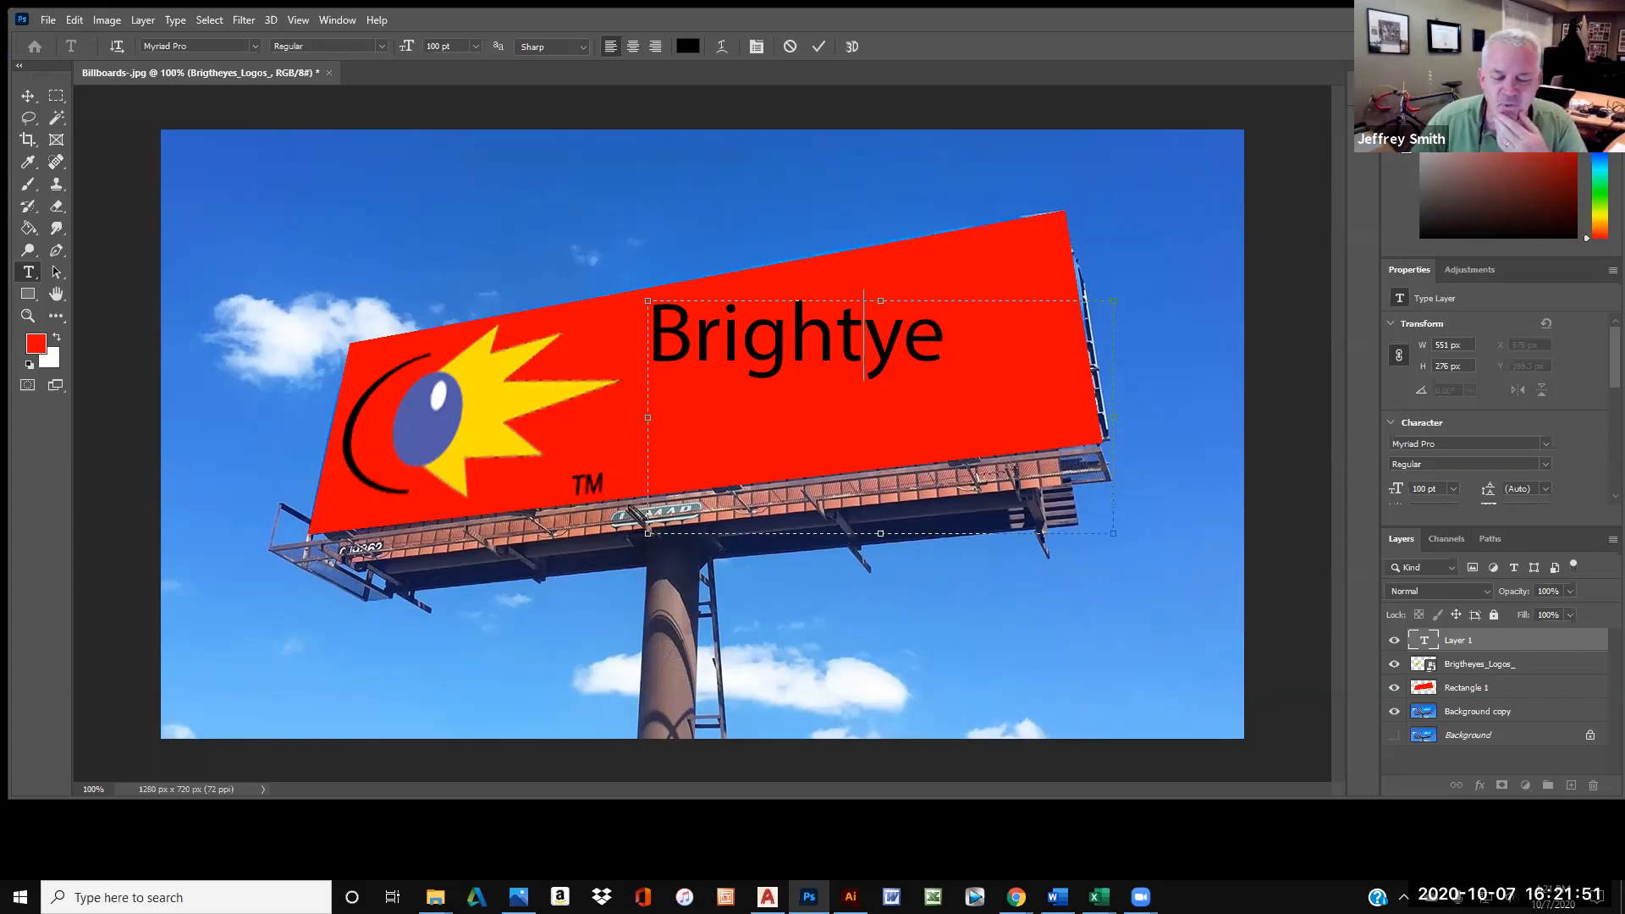
pyautogui.moveTo(1016, 897)
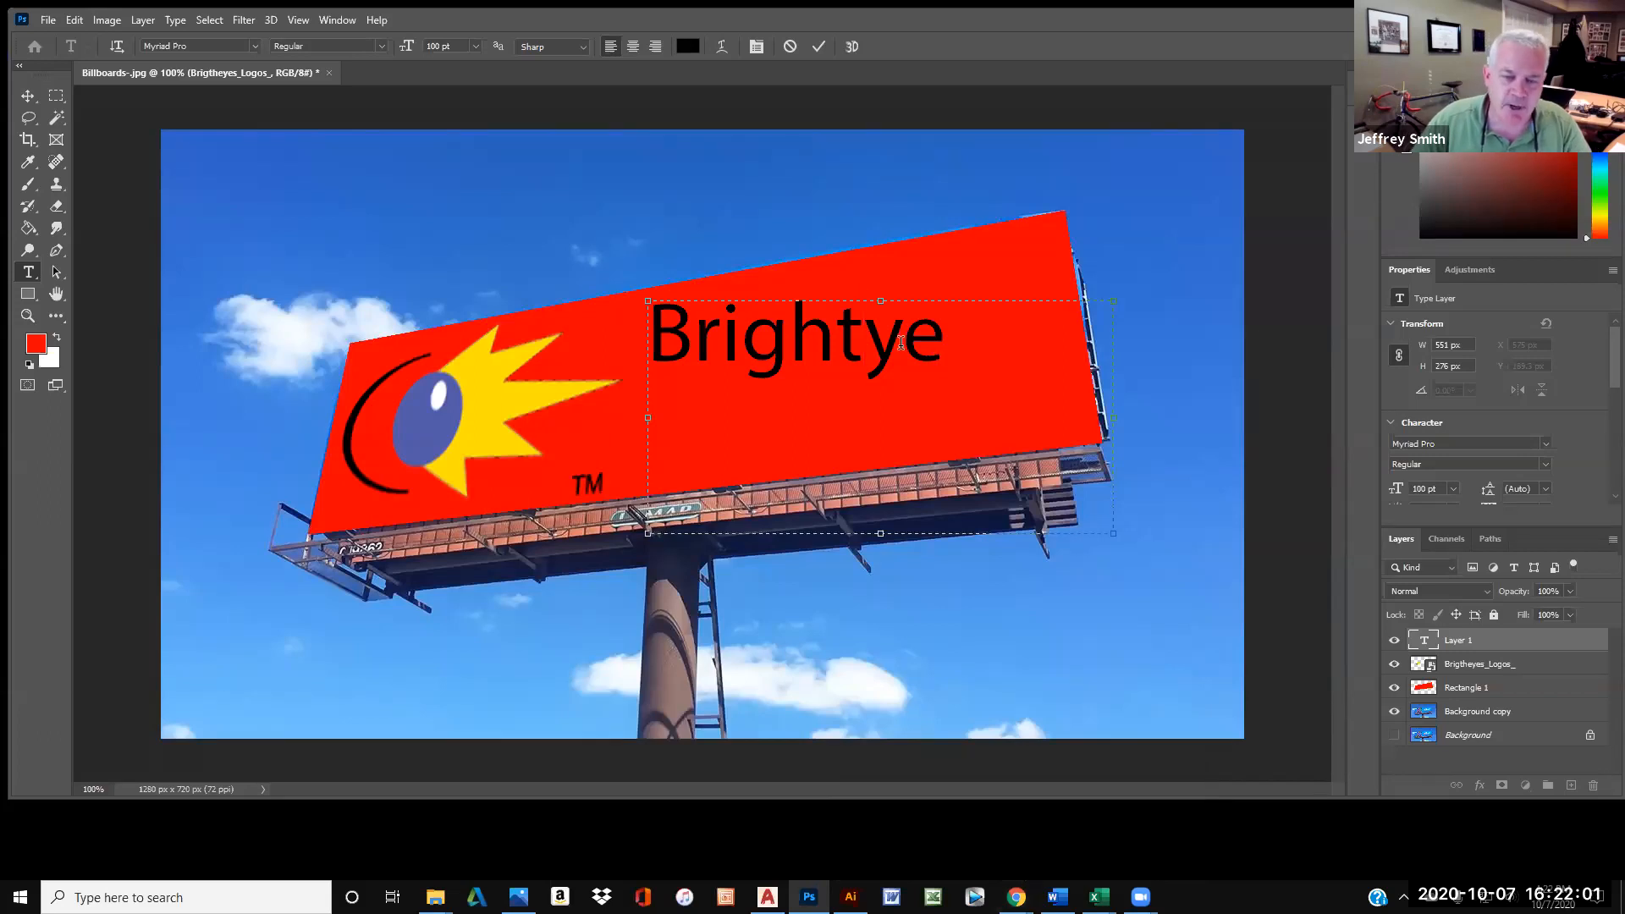
pyautogui.write('e')
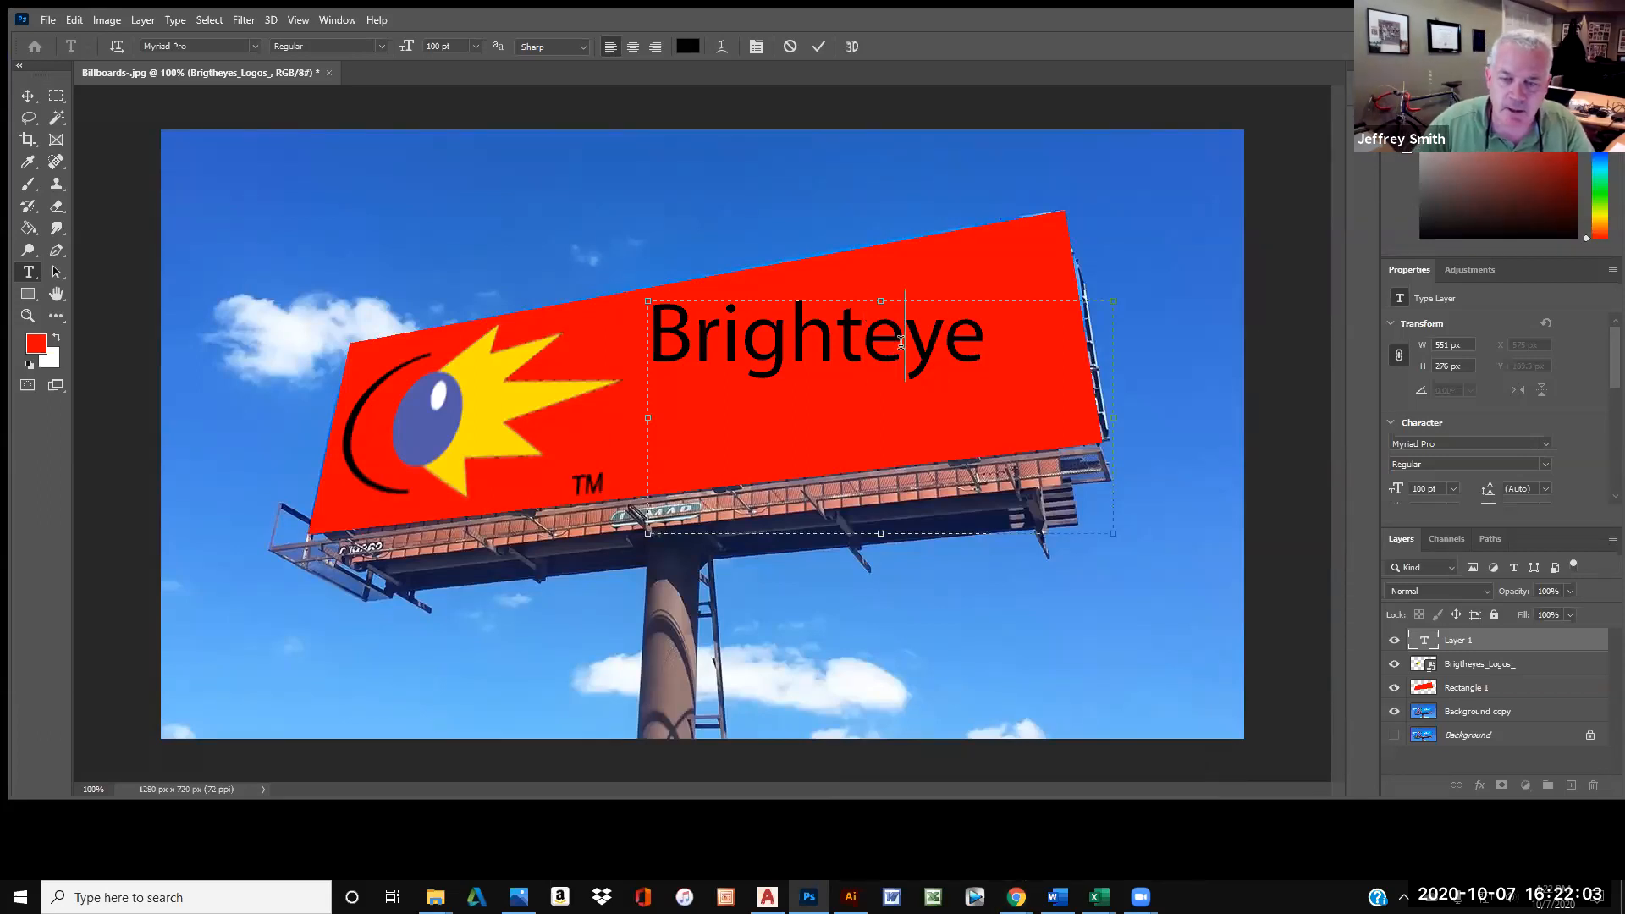
# Replace the "eye" ending of the billboard text so the first line reads "Bright ideas".
pyautogui.moveTo(861, 338); pyautogui.dragTo(992, 335)
pyautogui.press('BackSpace')
pyautogui.write('idead')
pyautogui.press('BackSpace')
pyautogui.write('s')
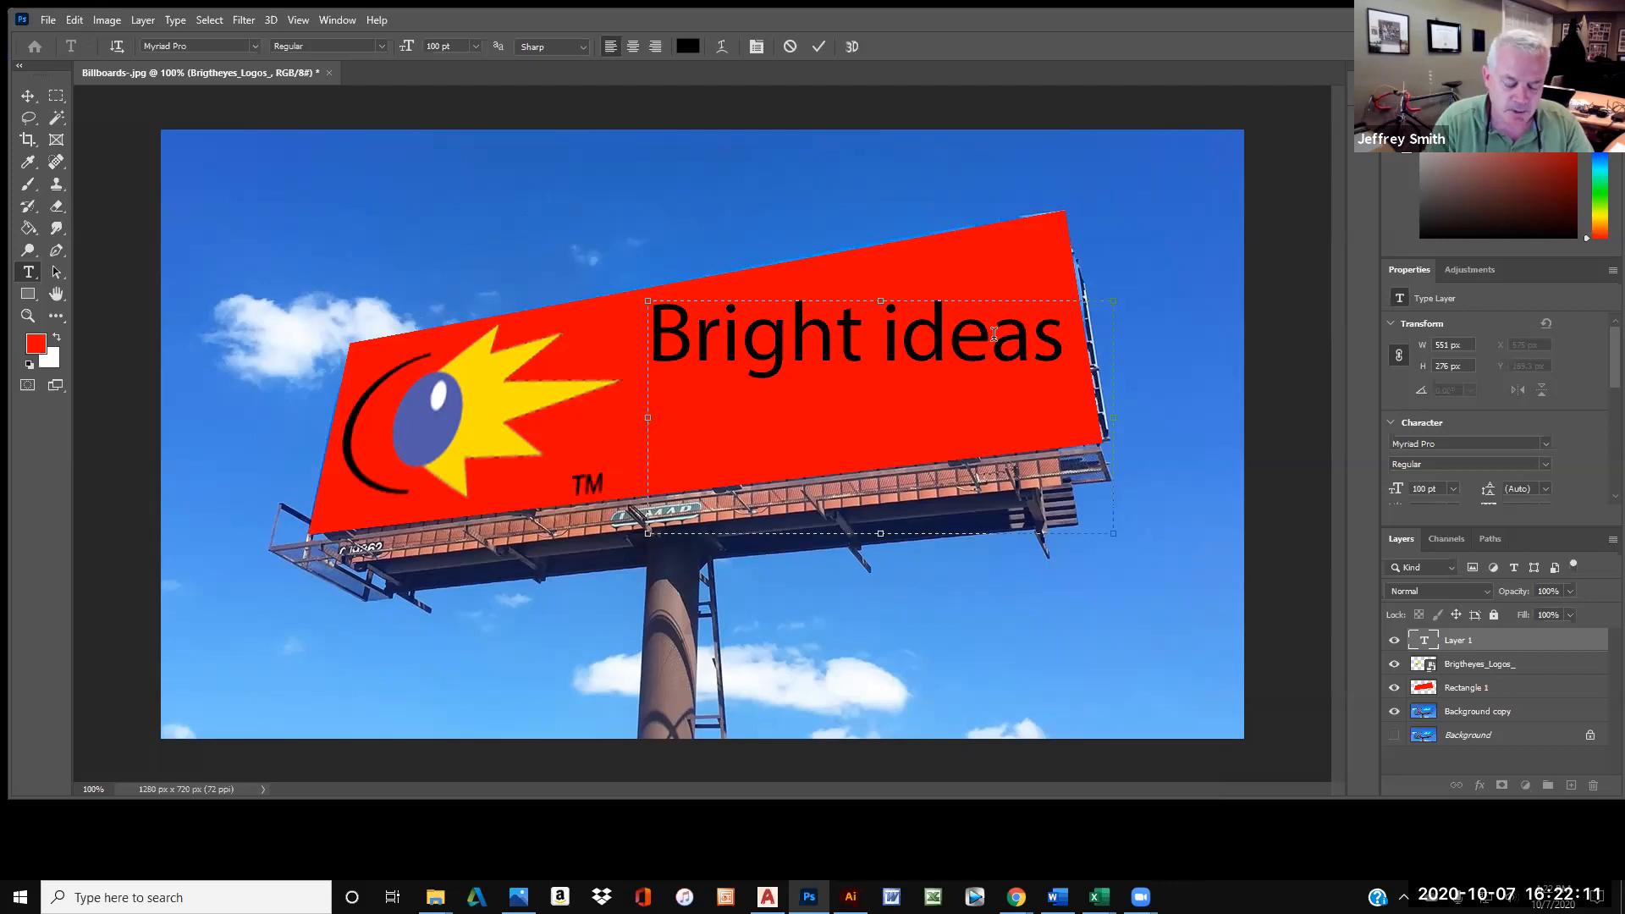
# Add a second line reading "for your office" below "Bright ideas" in the text box.
pyautogui.press('Return')
pyautogui.write('for yo')
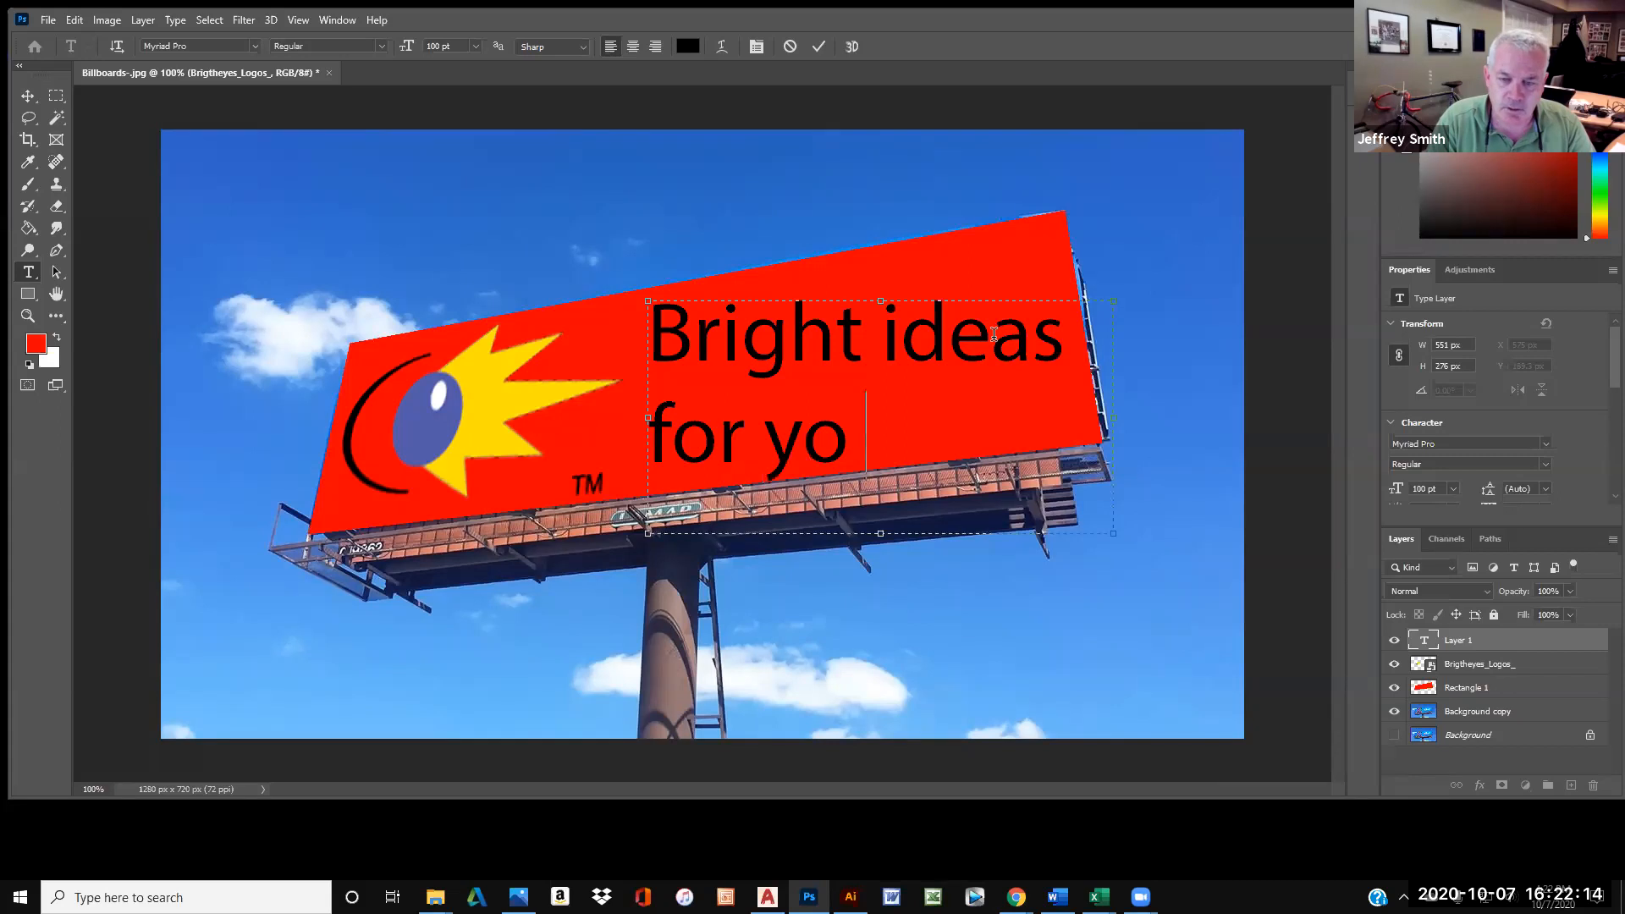
pyautogui.press('BackSpace')
pyautogui.write('ur')
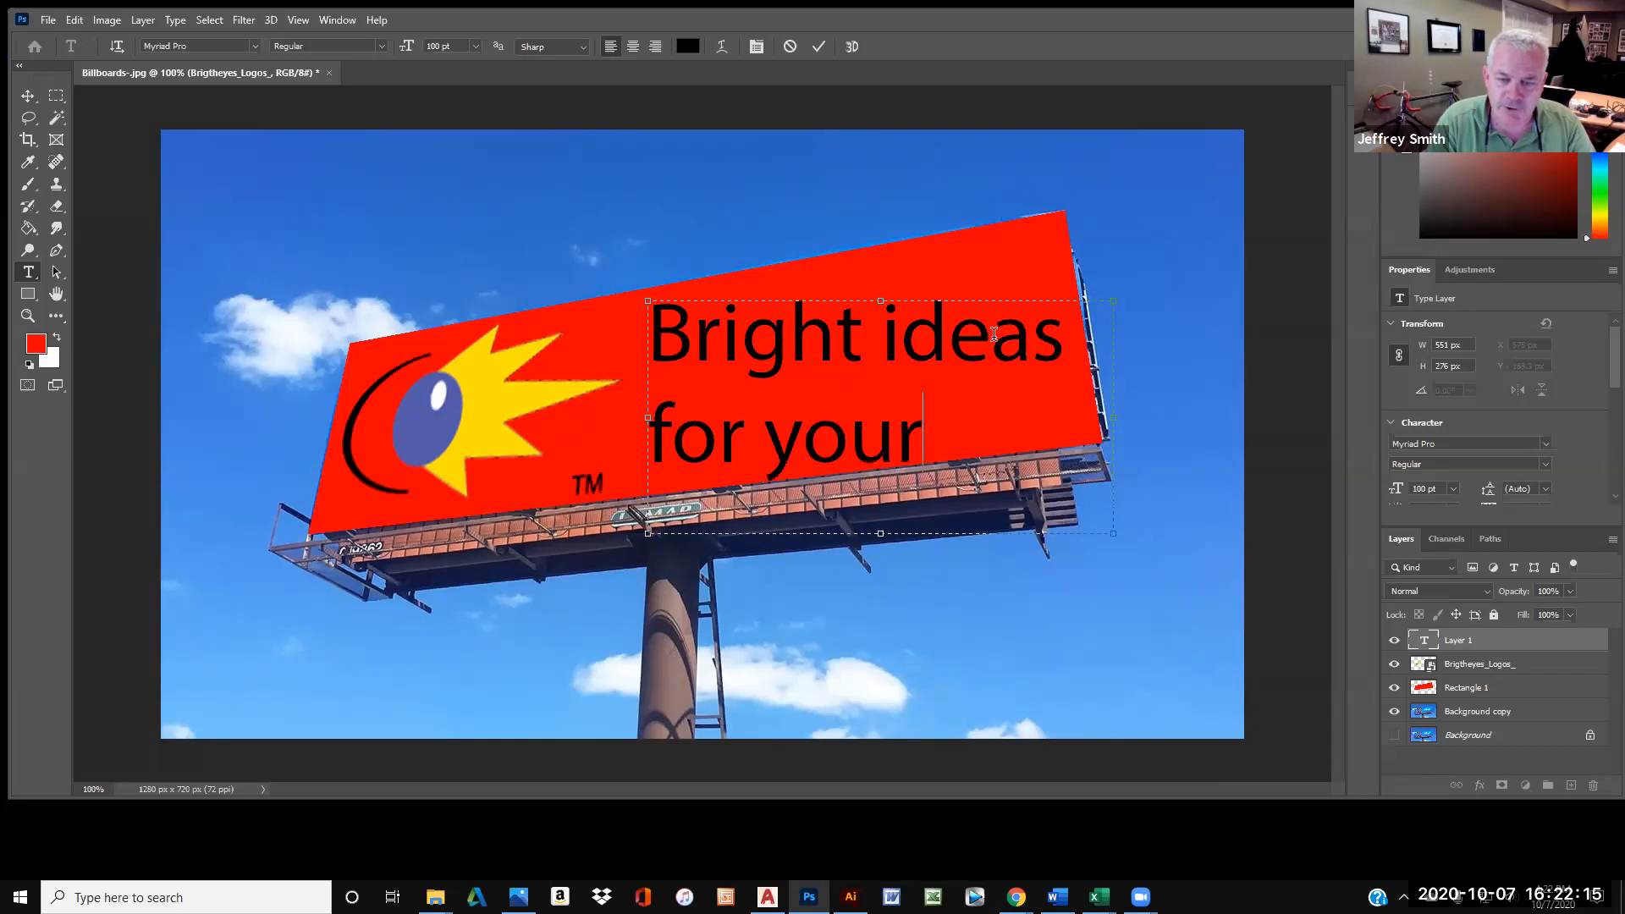
pyautogui.write(' offic')
pyautogui.press('BackSpace')
pyautogui.press('BackSpace')
pyautogui.press('BackSpace')
pyautogui.press('BackSpace')
pyautogui.press('BackSpace')
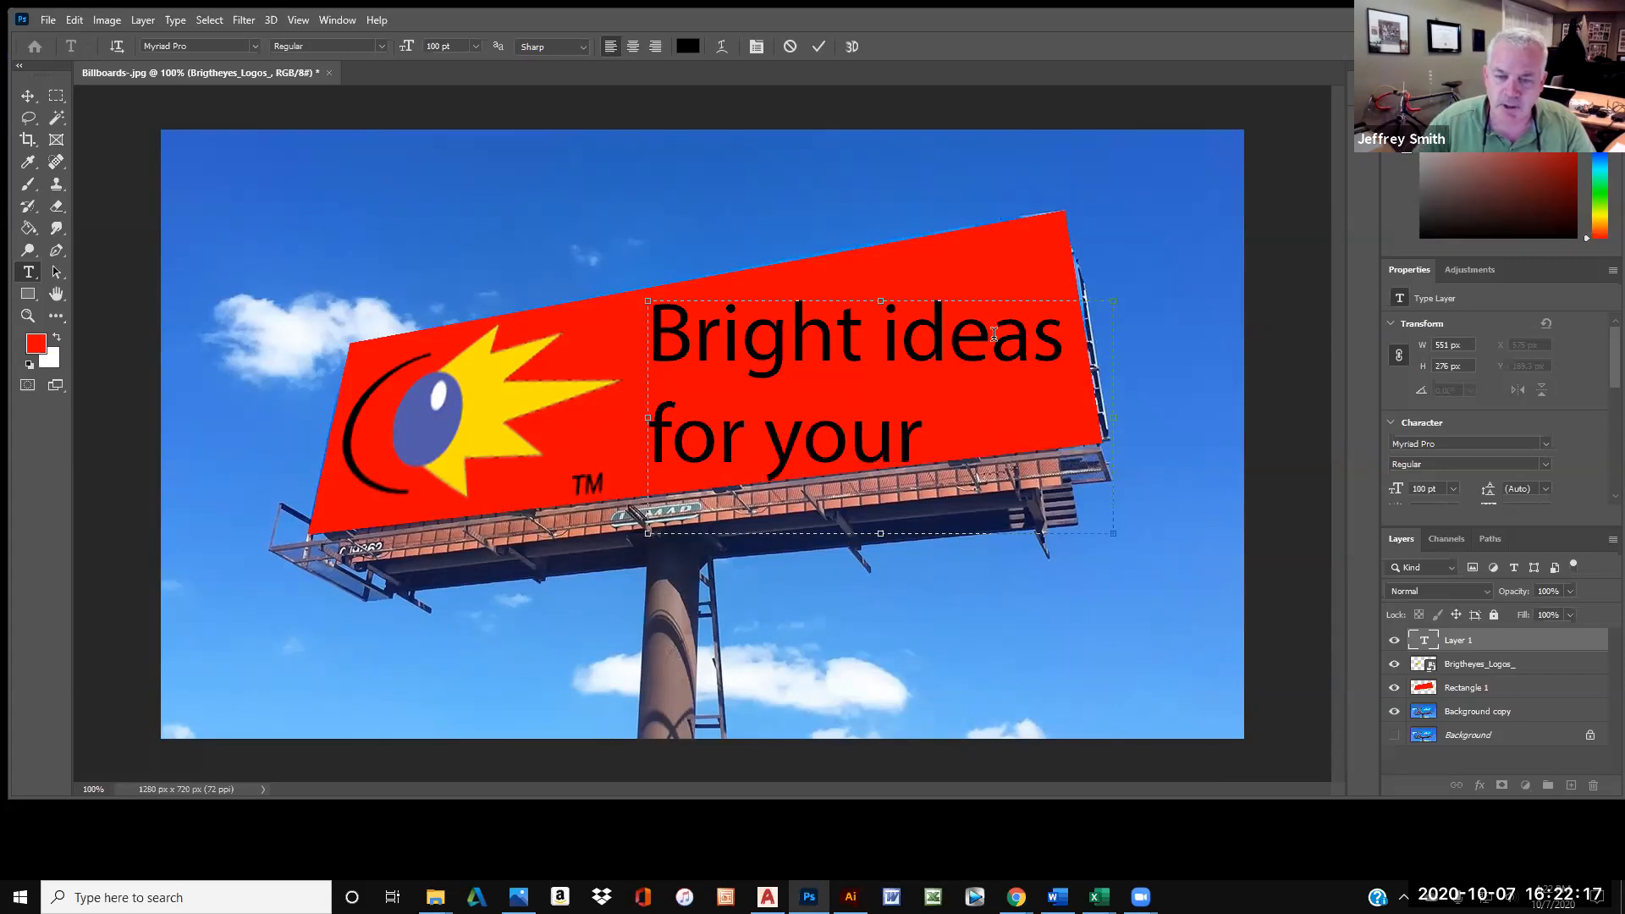
# Widen the slogan's text box to about 663 × 266 px and position it beside the logo at about X 535, Y 203 px.
pyautogui.click(28, 96)
pyautogui.moveTo(759, 359); pyautogui.dragTo(718, 359)
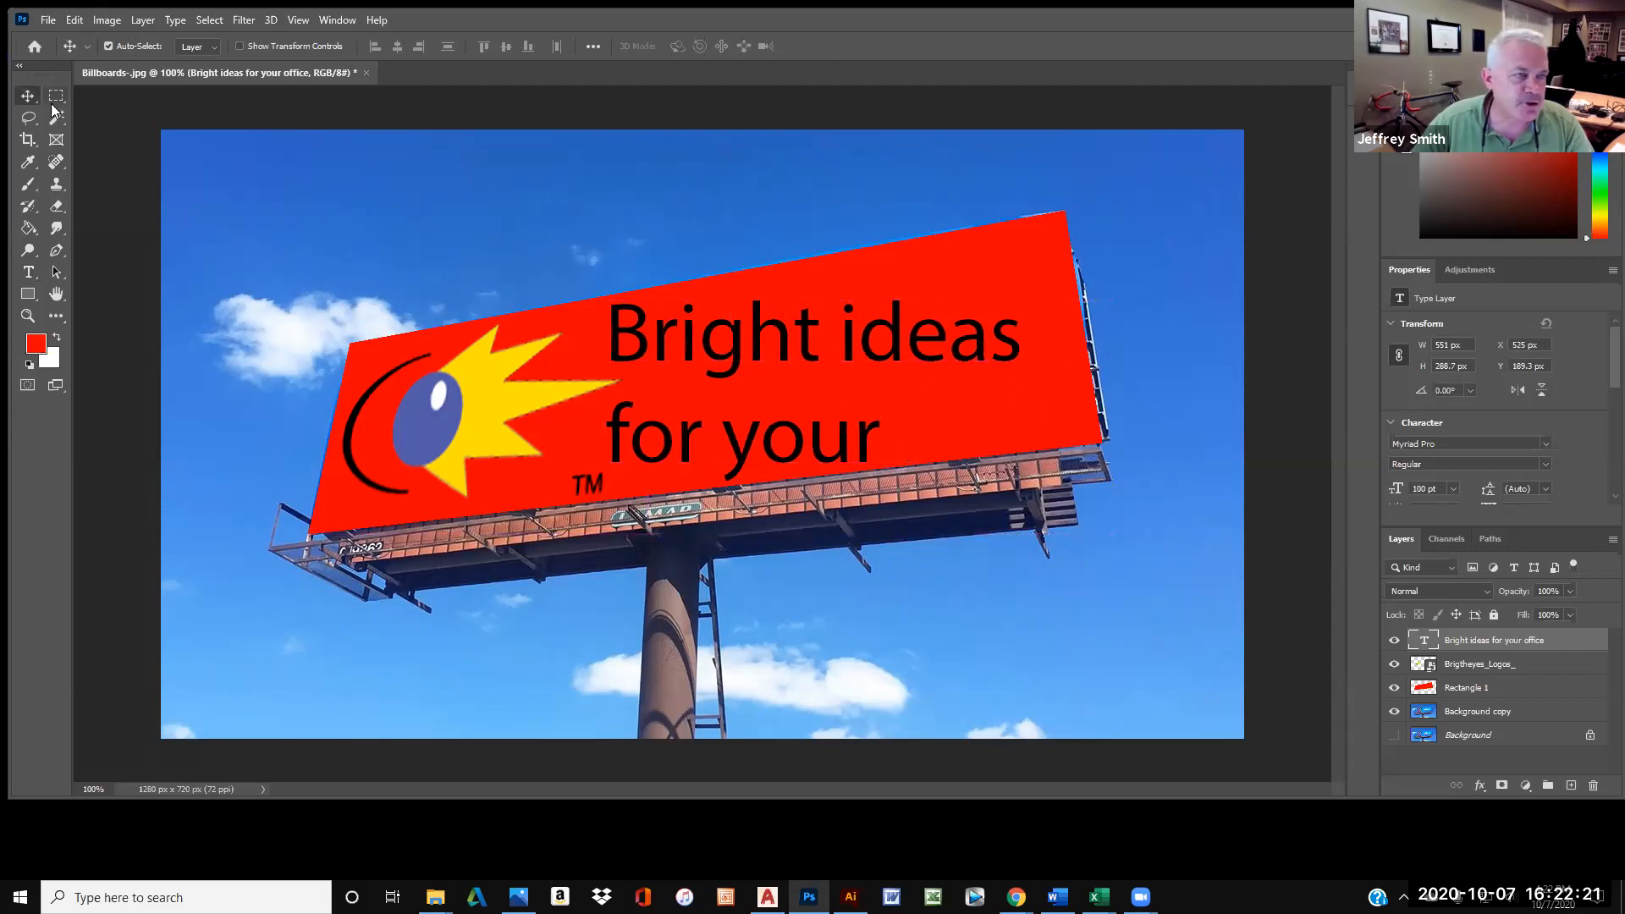
pyautogui.doubleClick(876, 444)
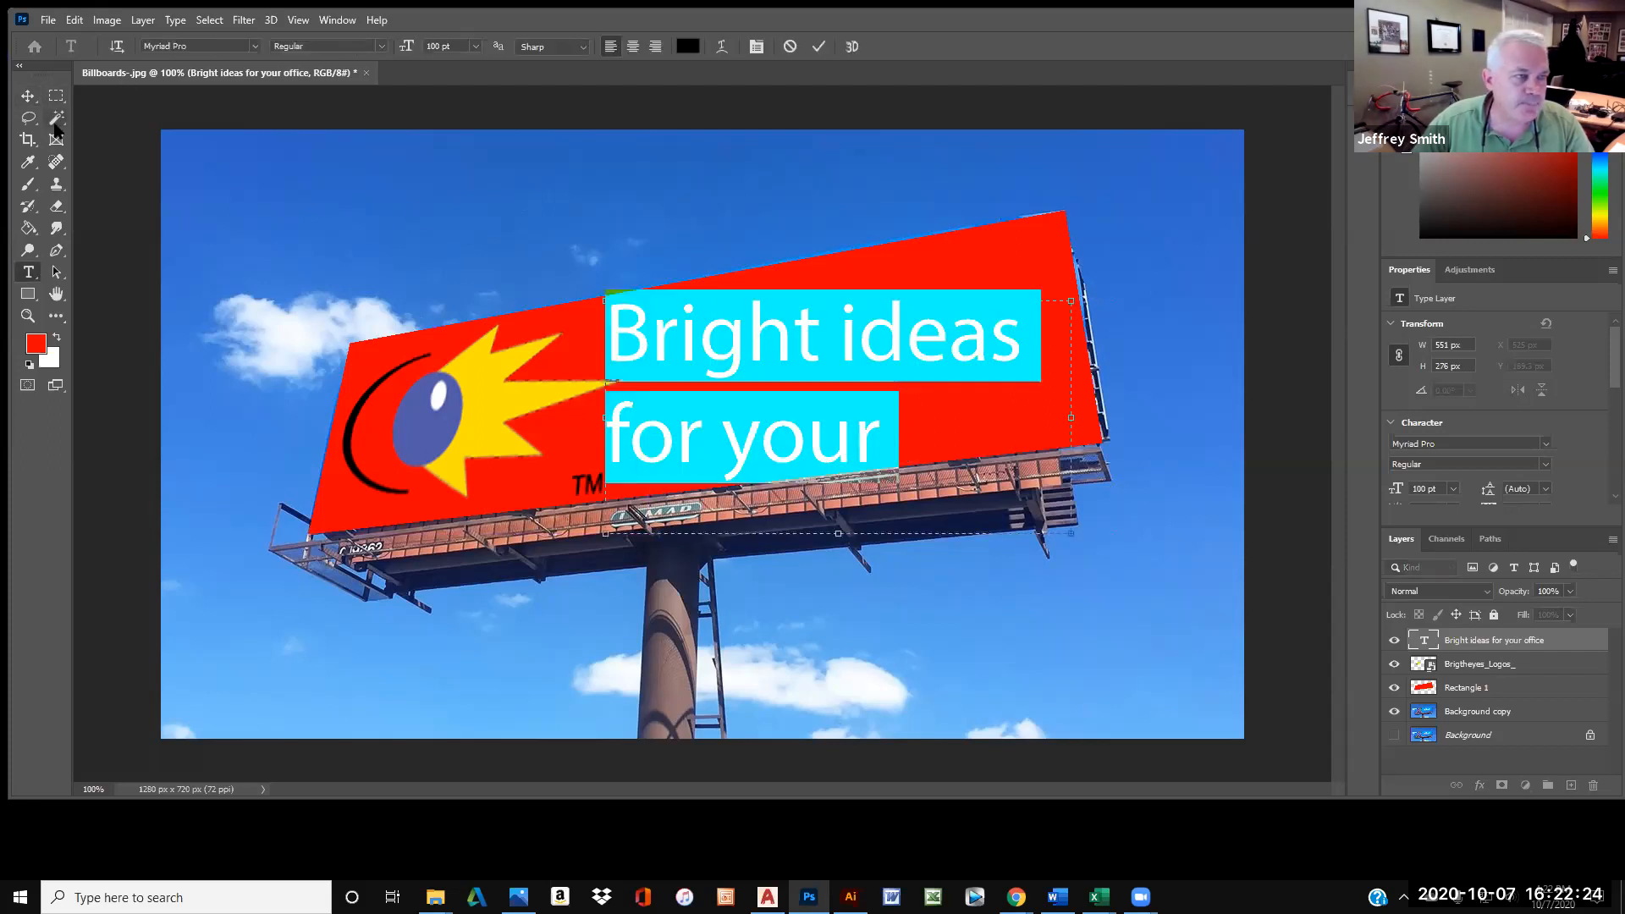
pyautogui.click(855, 487)
pyautogui.moveTo(1071, 533); pyautogui.dragTo(1166, 525)
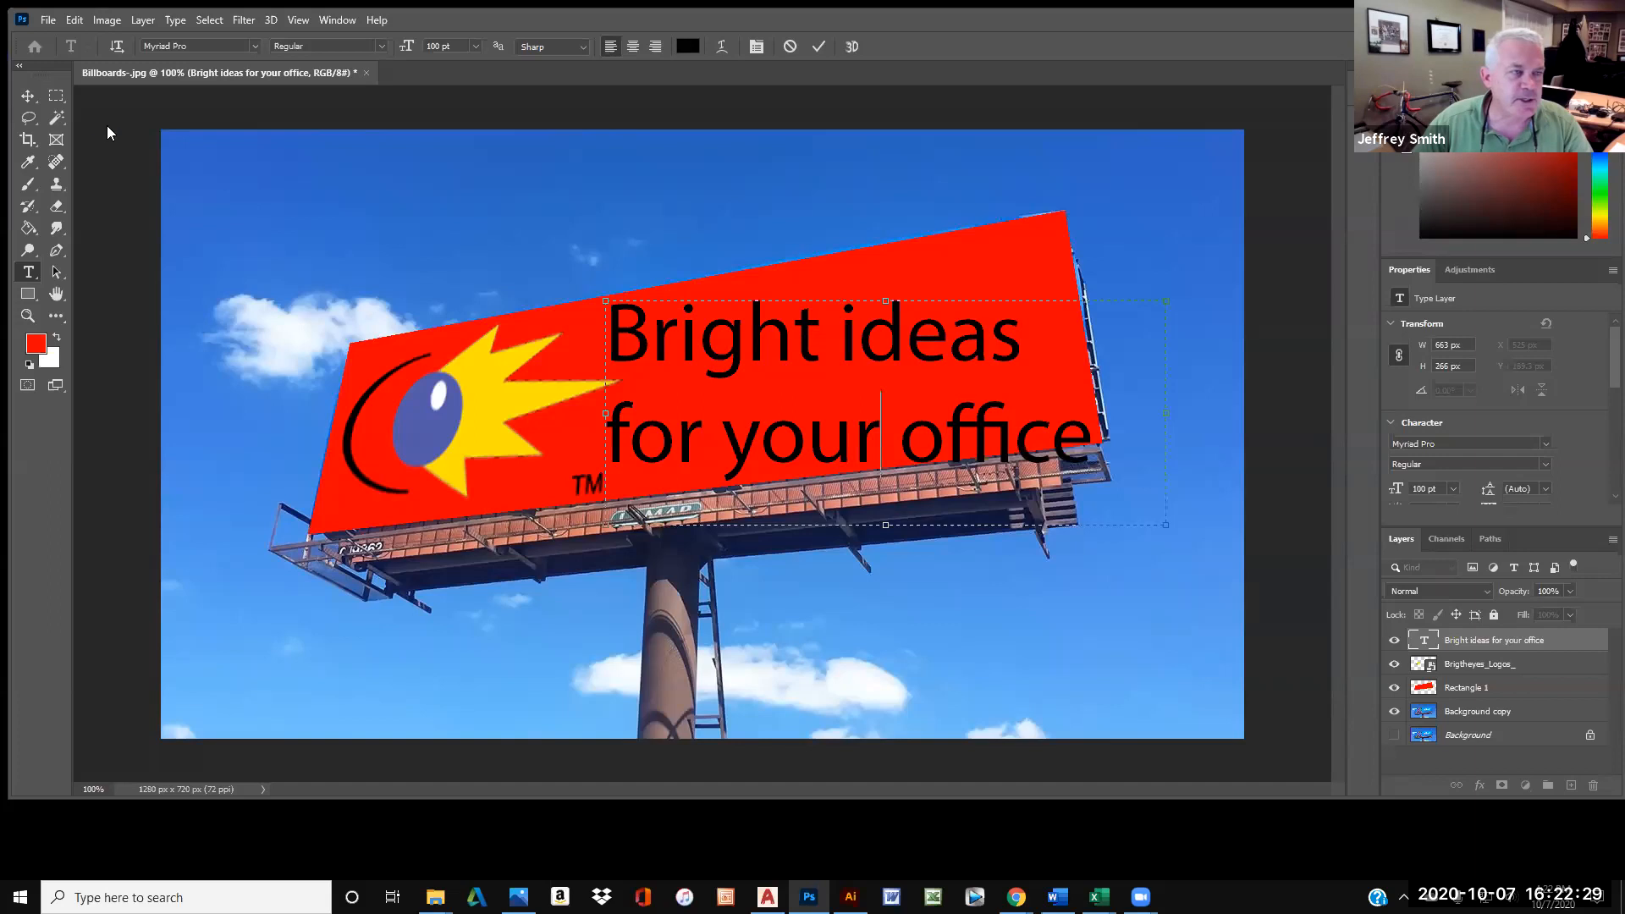
pyautogui.click(28, 96)
pyautogui.moveTo(808, 352); pyautogui.dragTo(818, 362)
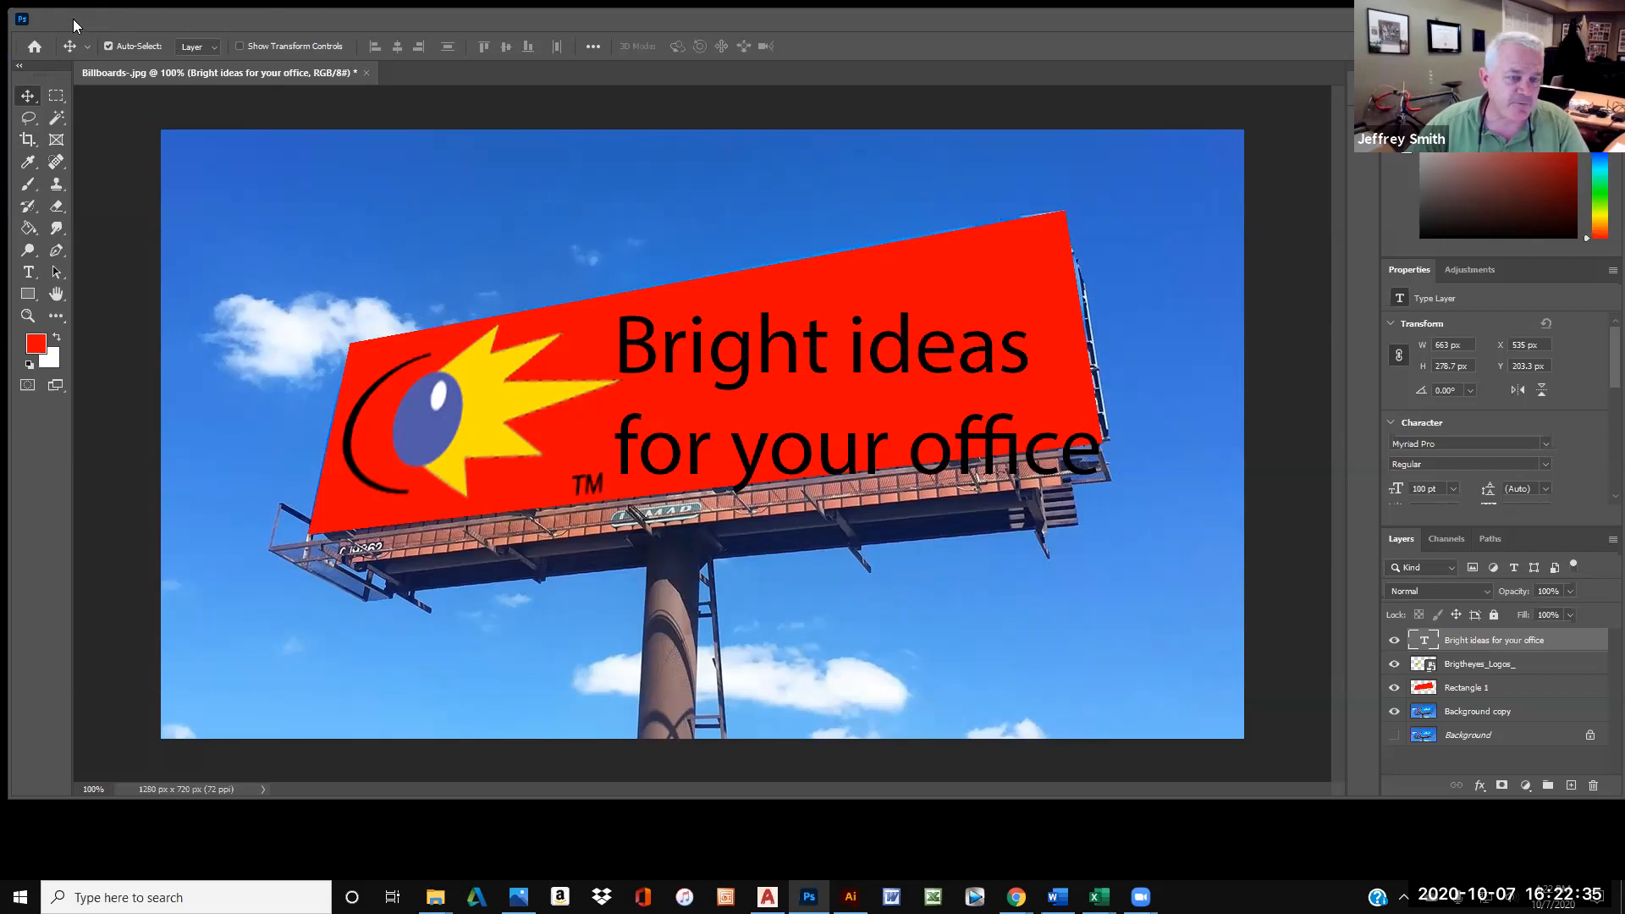
# Transform the slogan to slope upward with the billboard at about -3.88°, with a horizontal skew of about -4.95°, shifting it slightly toward the logo.
pyautogui.click(74, 20)
pyautogui.moveTo(177, 407)
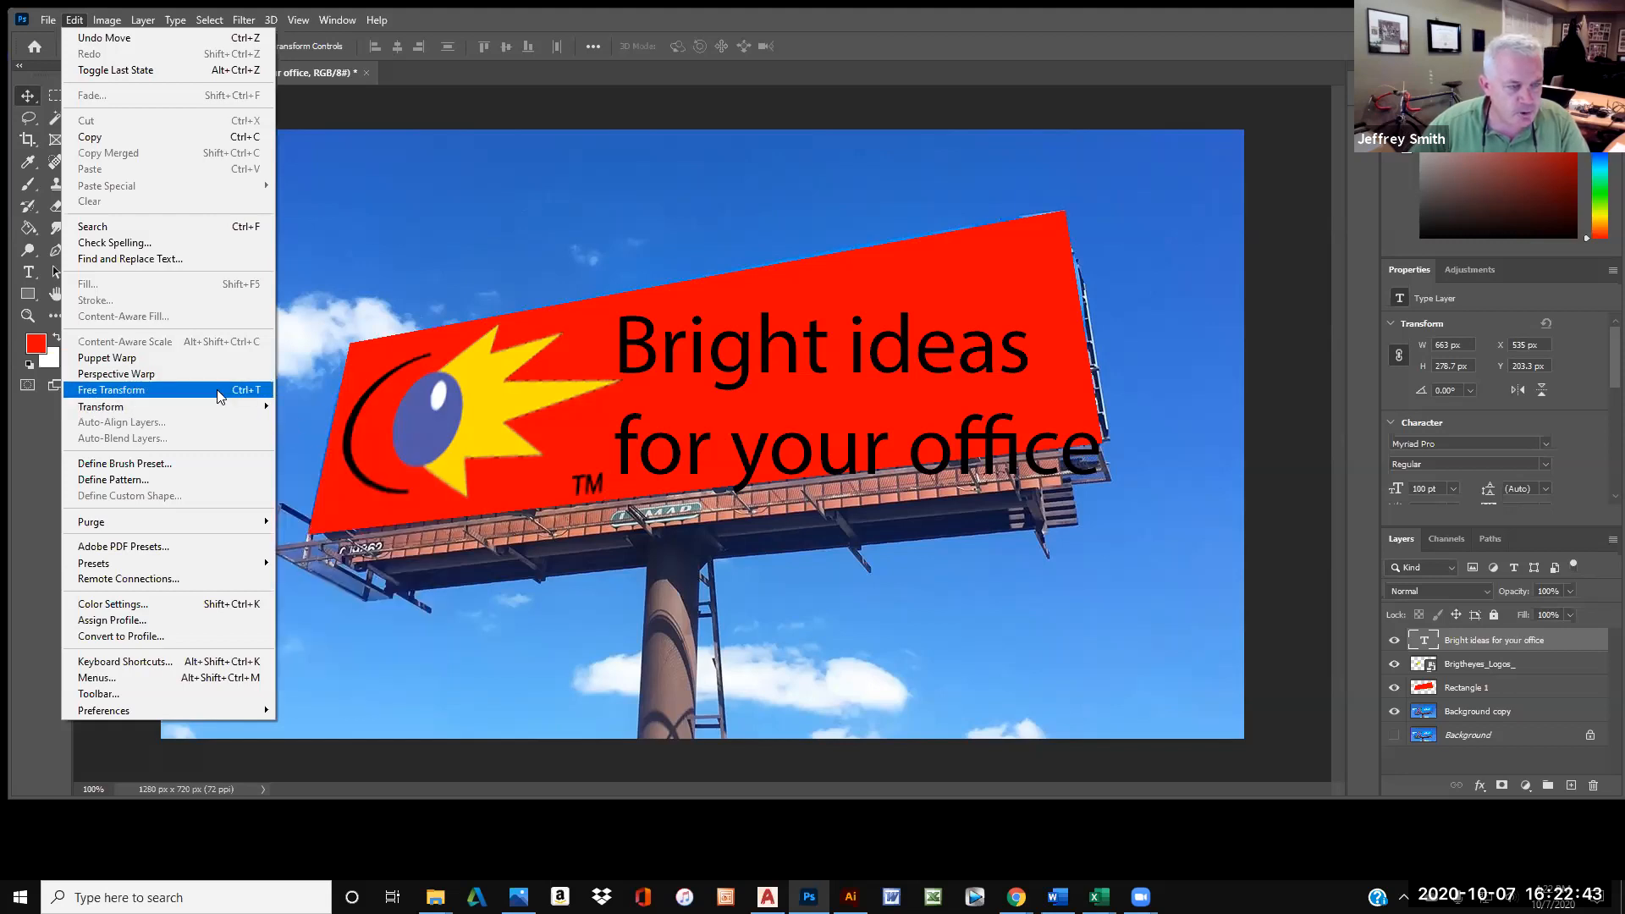
pyautogui.moveTo(230, 401)
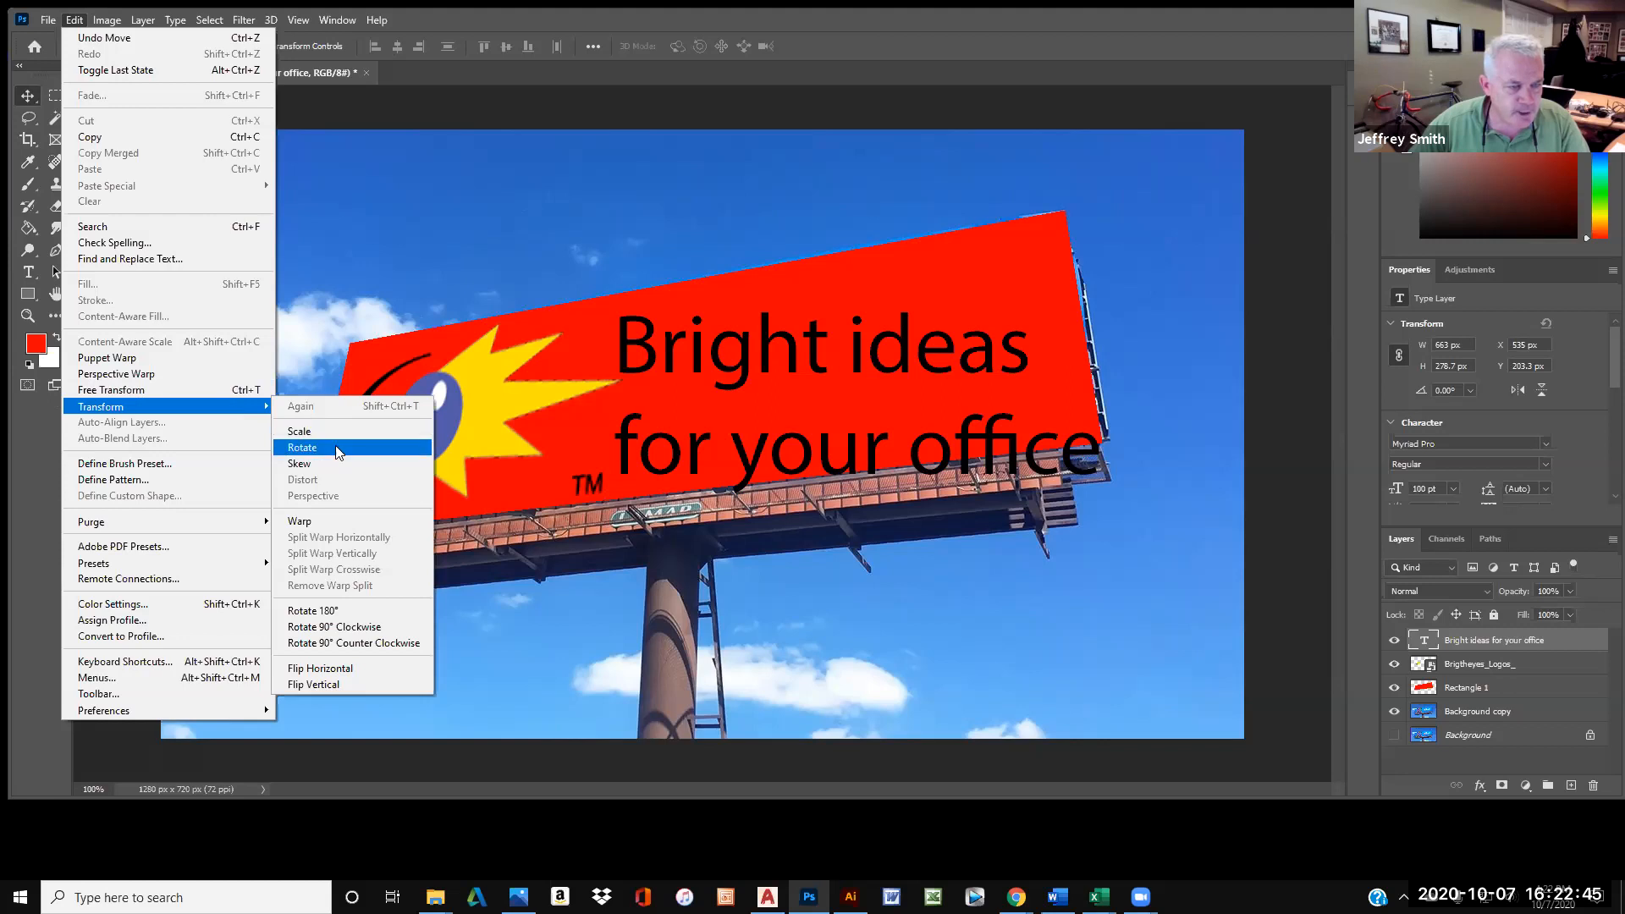
pyautogui.click(336, 448)
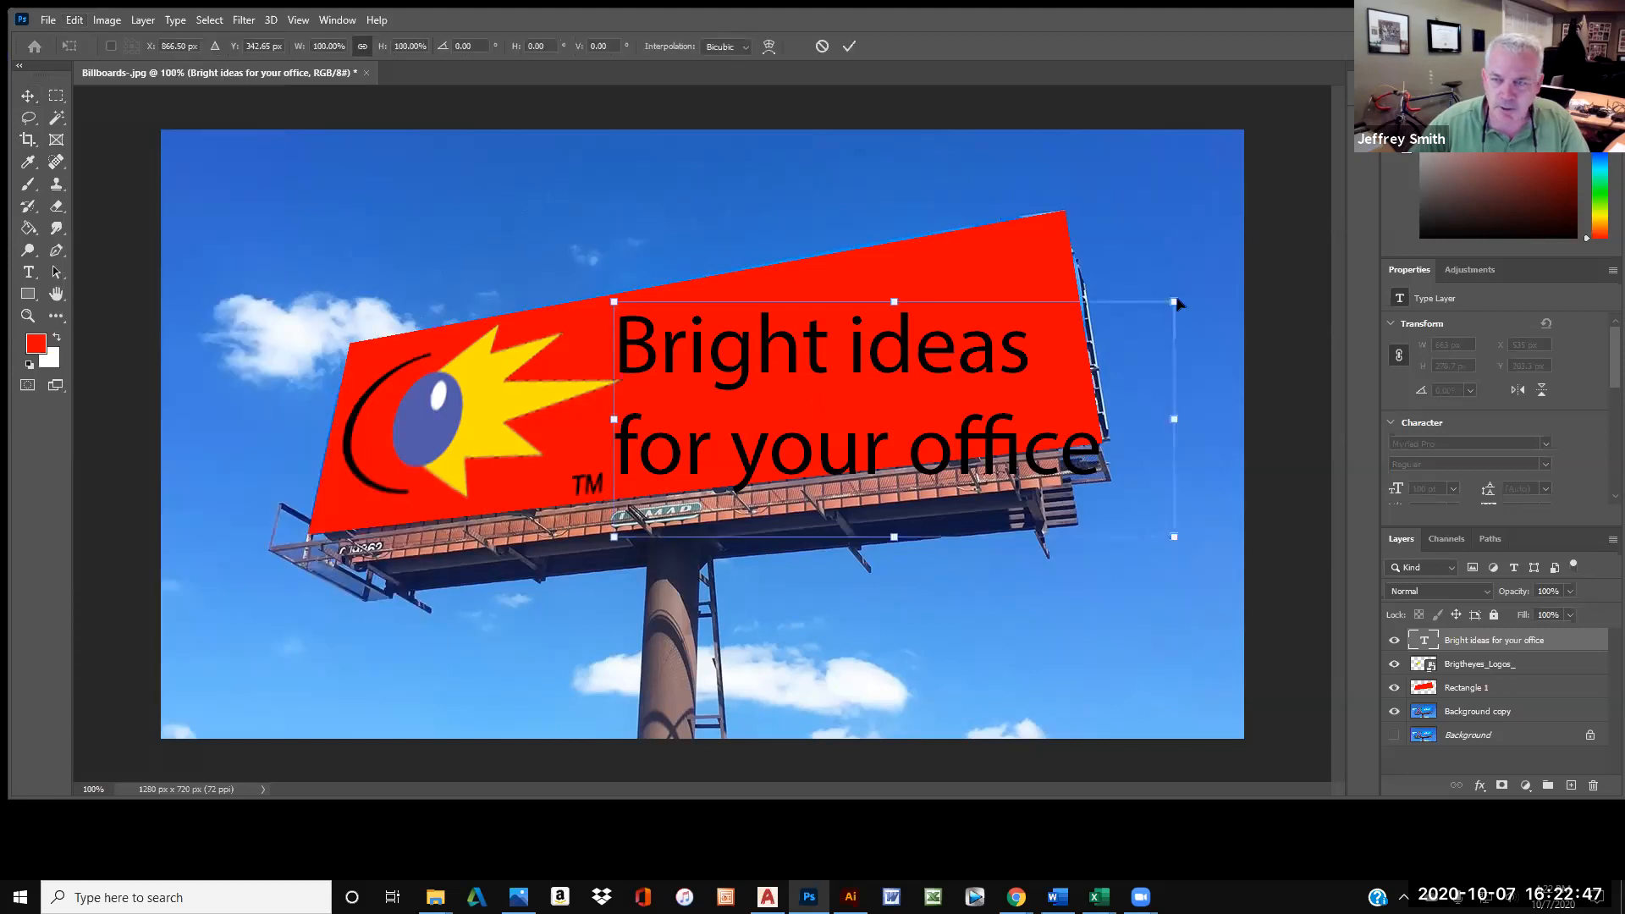
pyautogui.moveTo(1172, 301); pyautogui.dragTo(1164, 266)
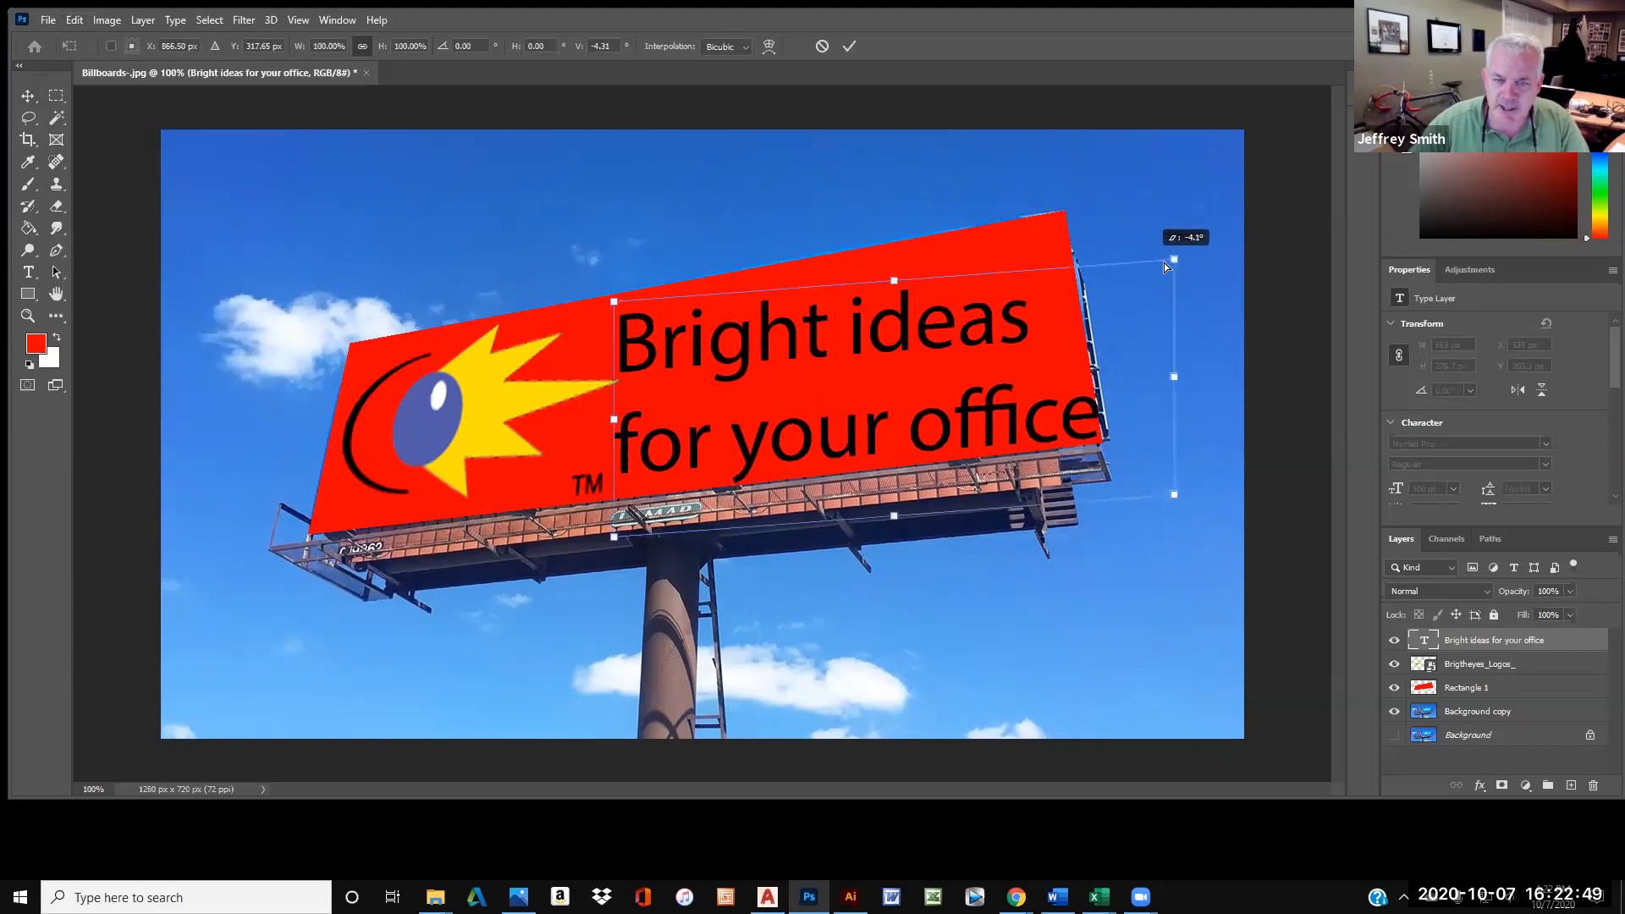
pyautogui.moveTo(1067, 445)
pyautogui.mouseDown()
pyautogui.moveTo(1068, 413)
pyautogui.moveTo(1058, 442)
pyautogui.mouseUp()
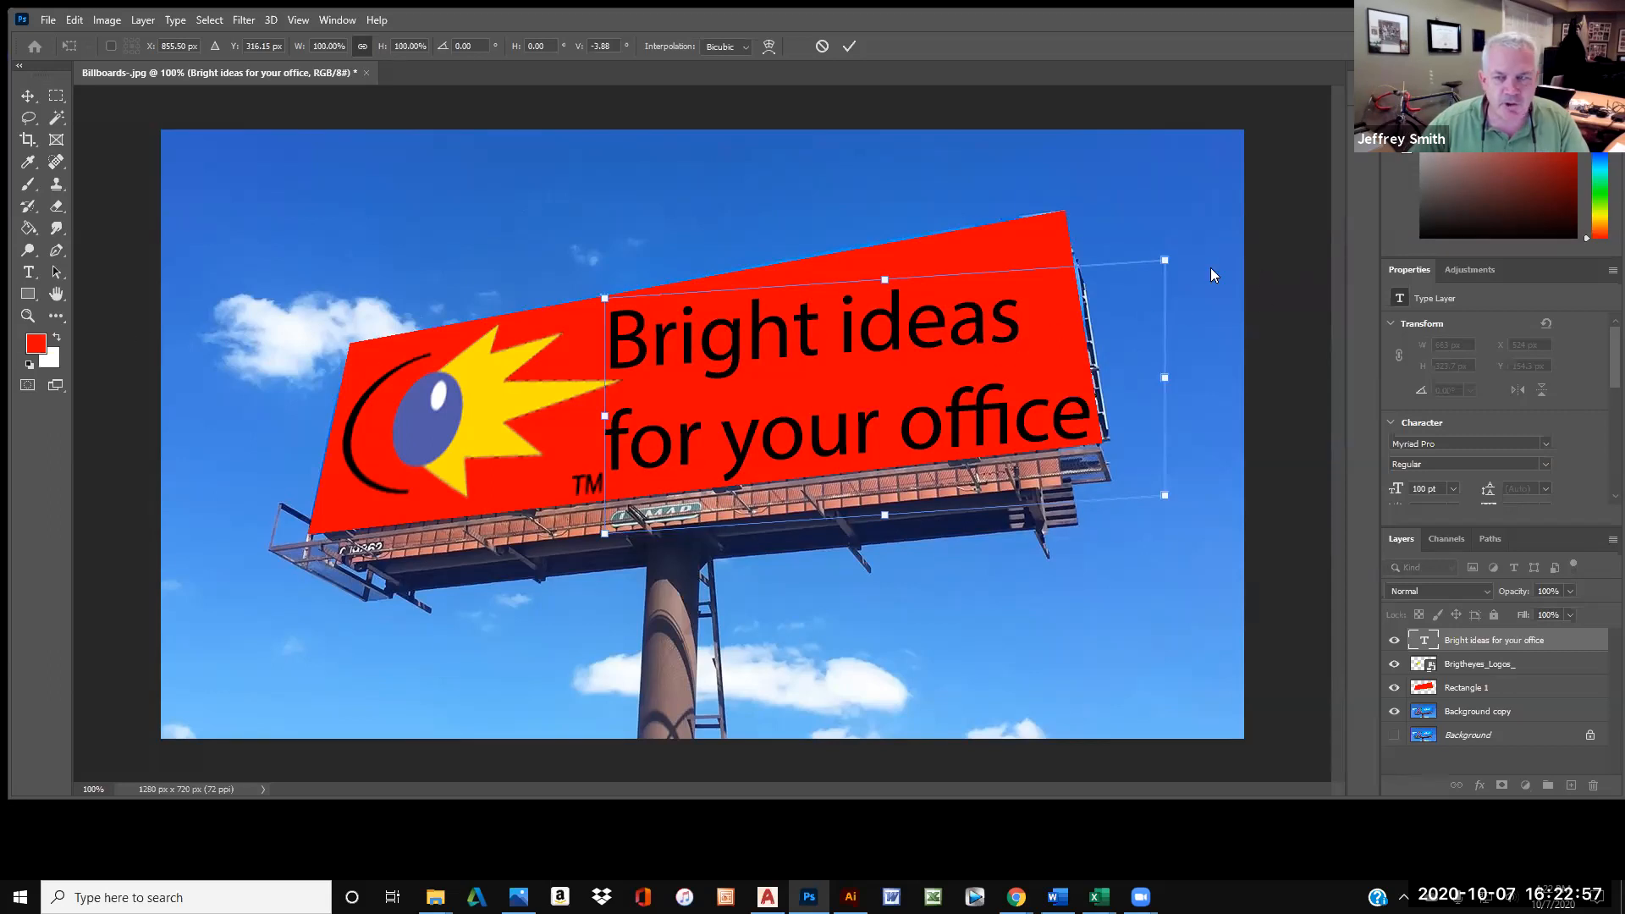
pyautogui.moveTo(1166, 262)
pyautogui.mouseDown()
pyautogui.moveTo(1150, 262)
pyautogui.moveTo(1169, 259)
pyautogui.mouseUp()
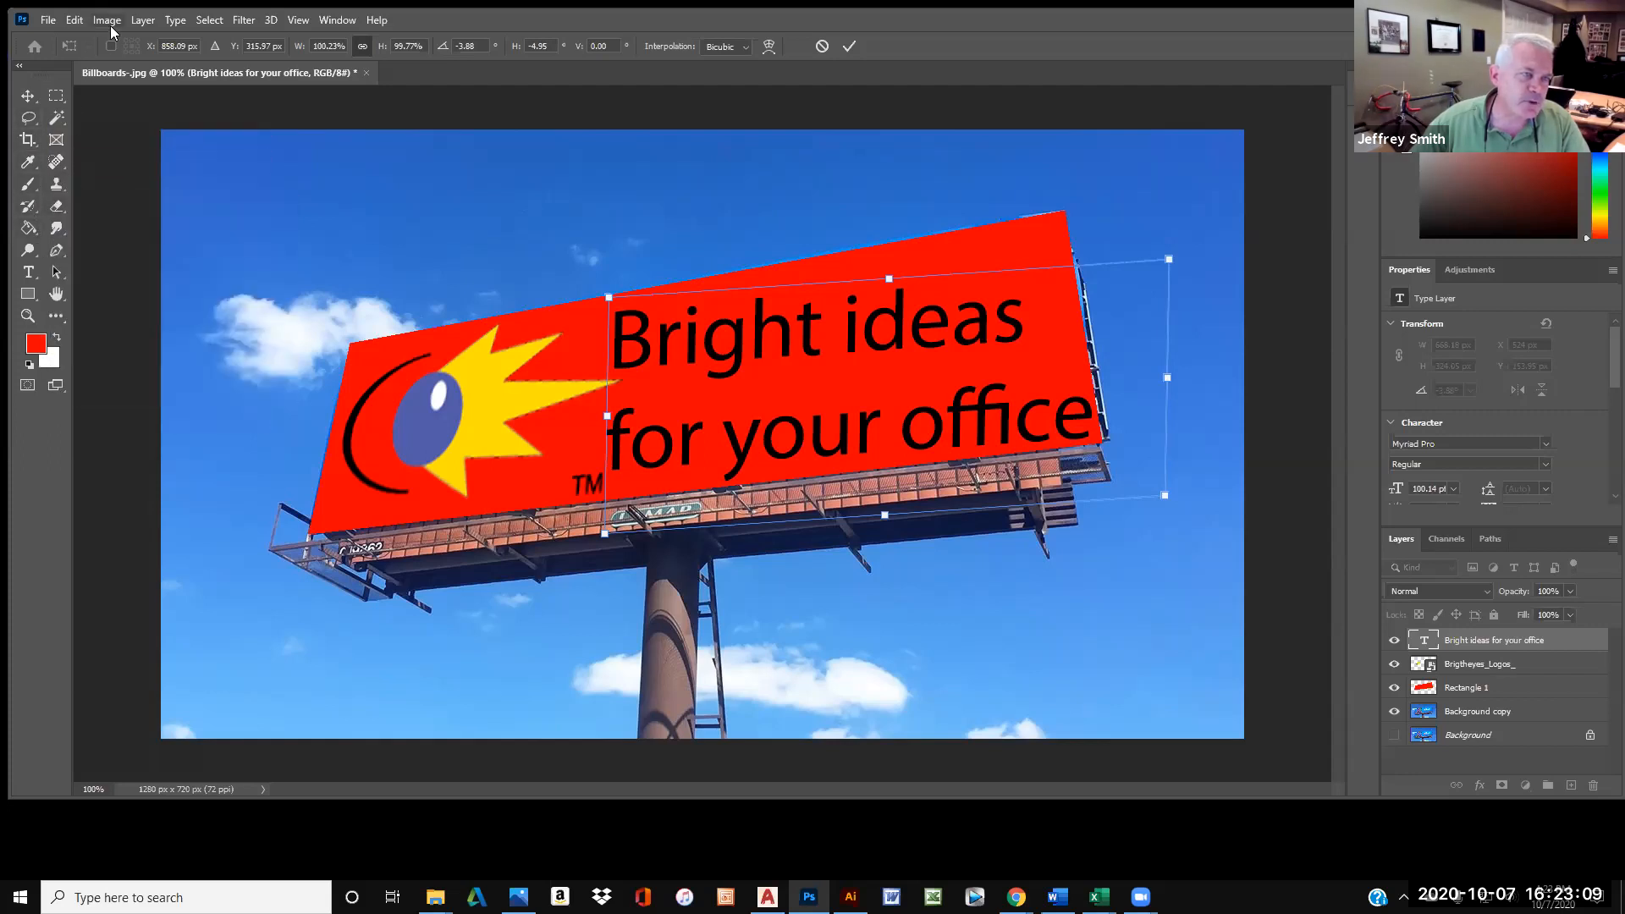
# Rotate the slogan with Free Transform to about -5.89° and raise it on the red panel to about X 867, Y 287 px.
pyautogui.click(71, 20)
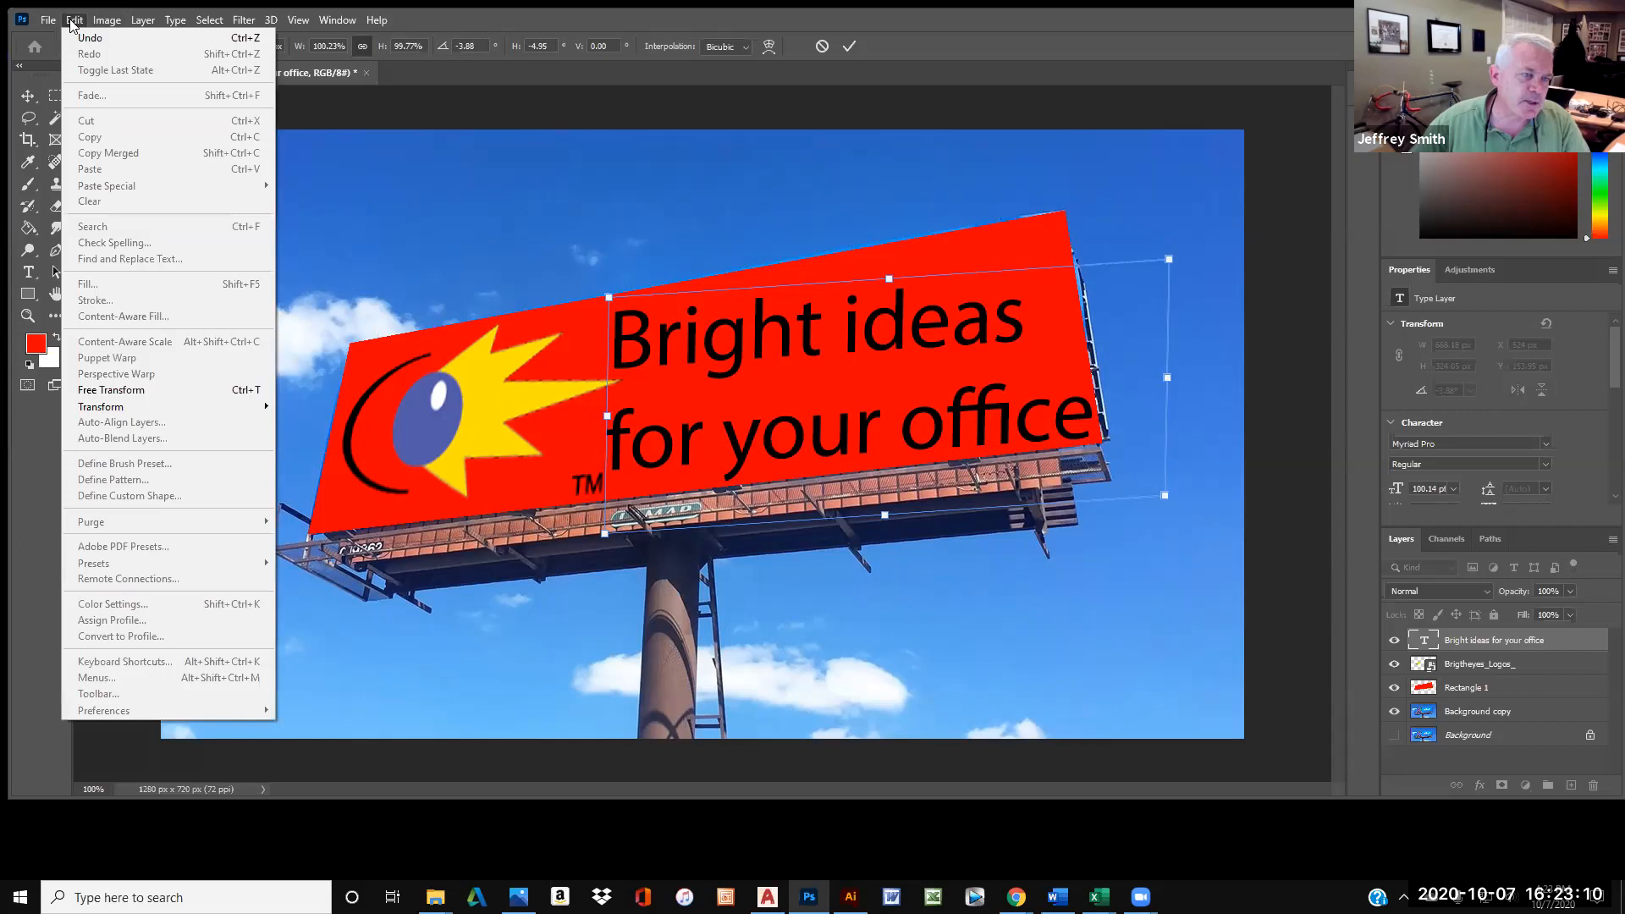
pyautogui.click(166, 399)
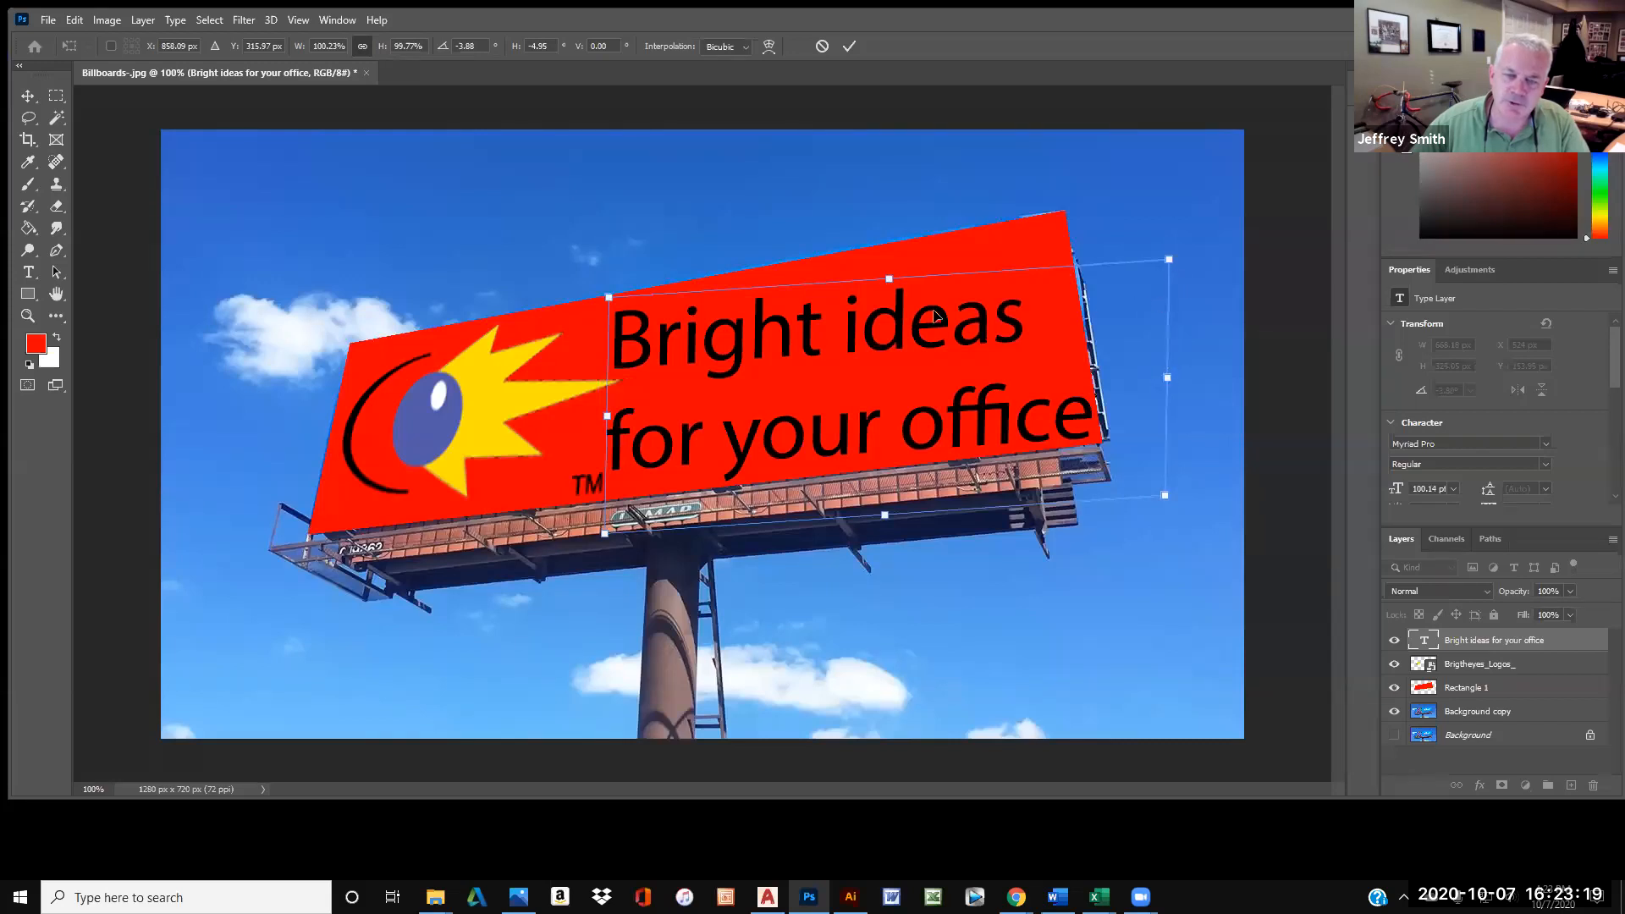
pyautogui.rightClick(874, 330)
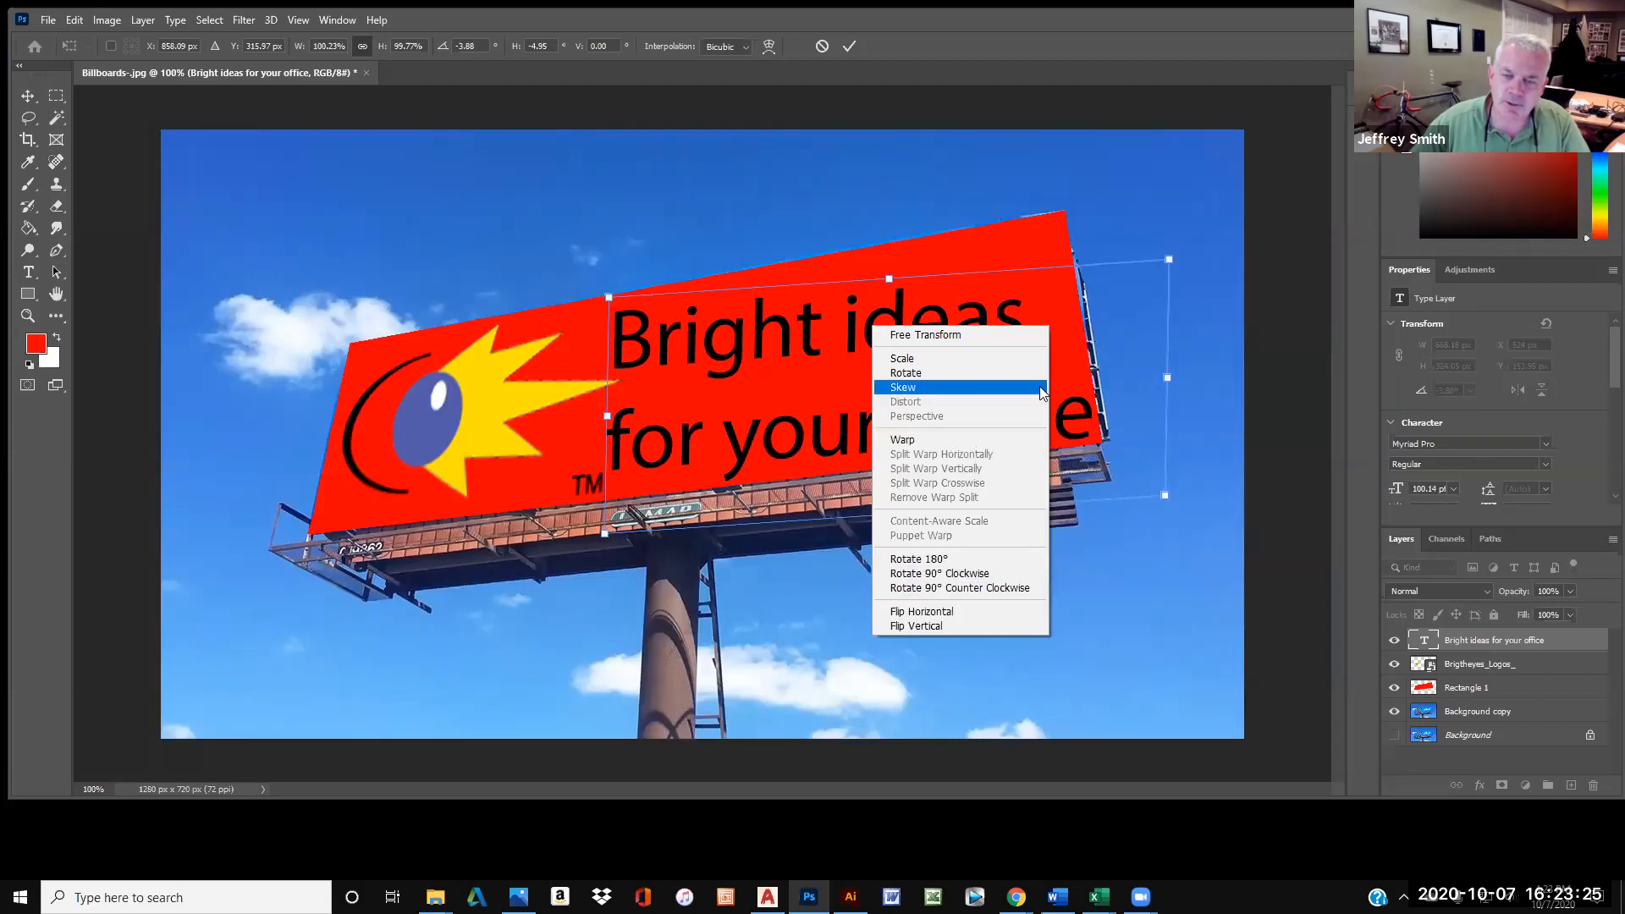
pyautogui.click(1024, 335)
pyautogui.moveTo(1182, 257); pyautogui.dragTo(1181, 251)
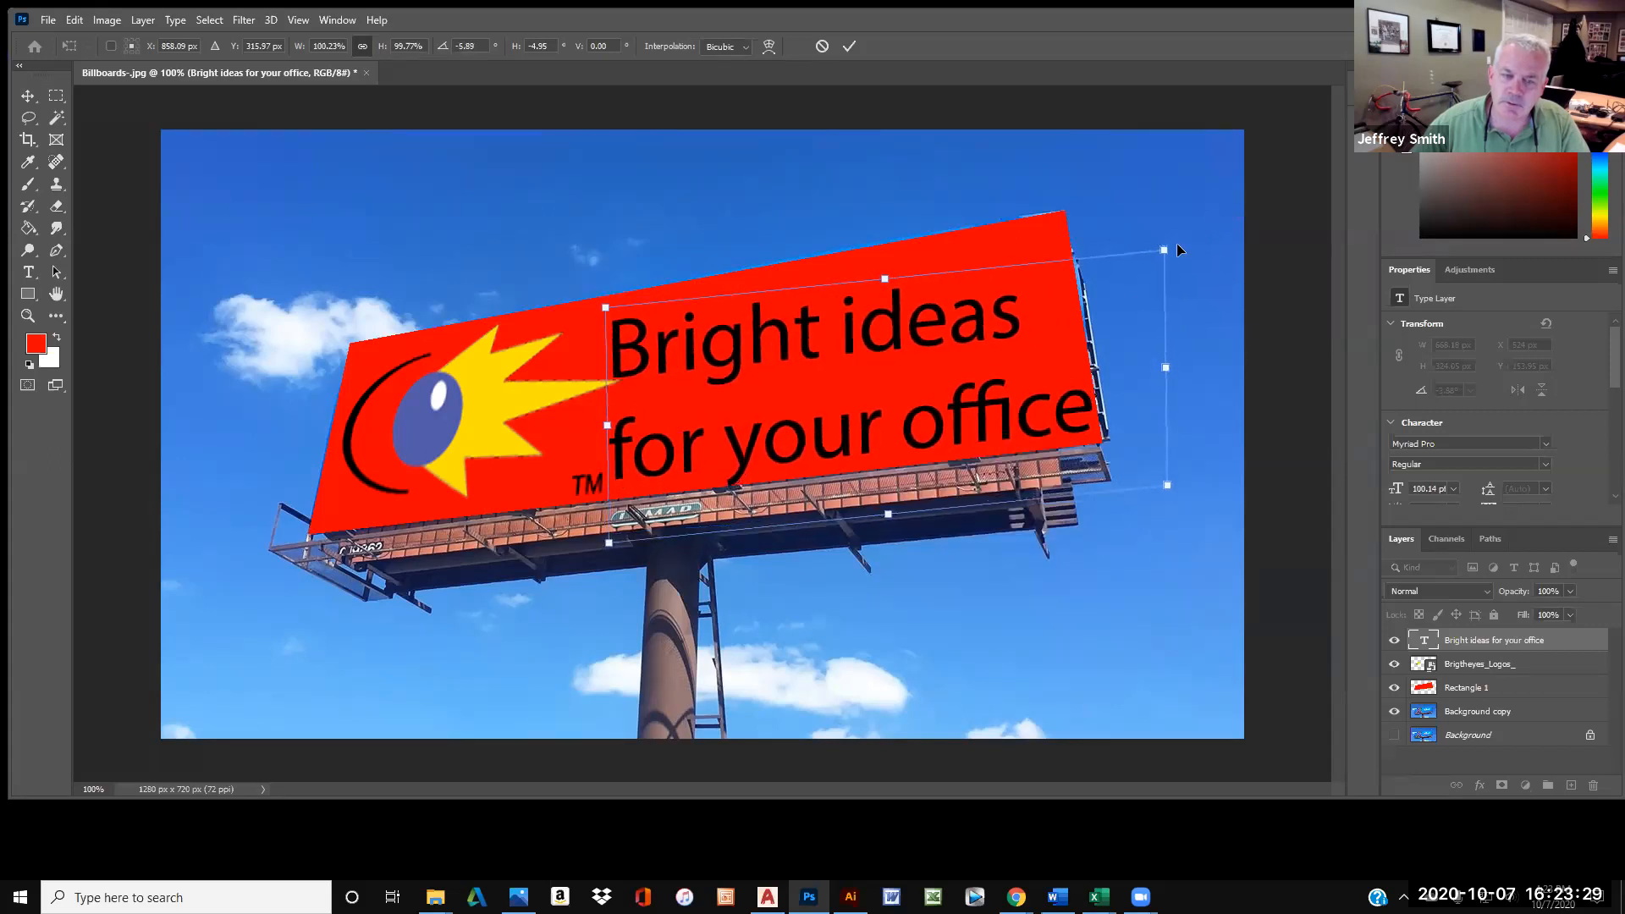
pyautogui.moveTo(989, 309); pyautogui.dragTo(996, 284)
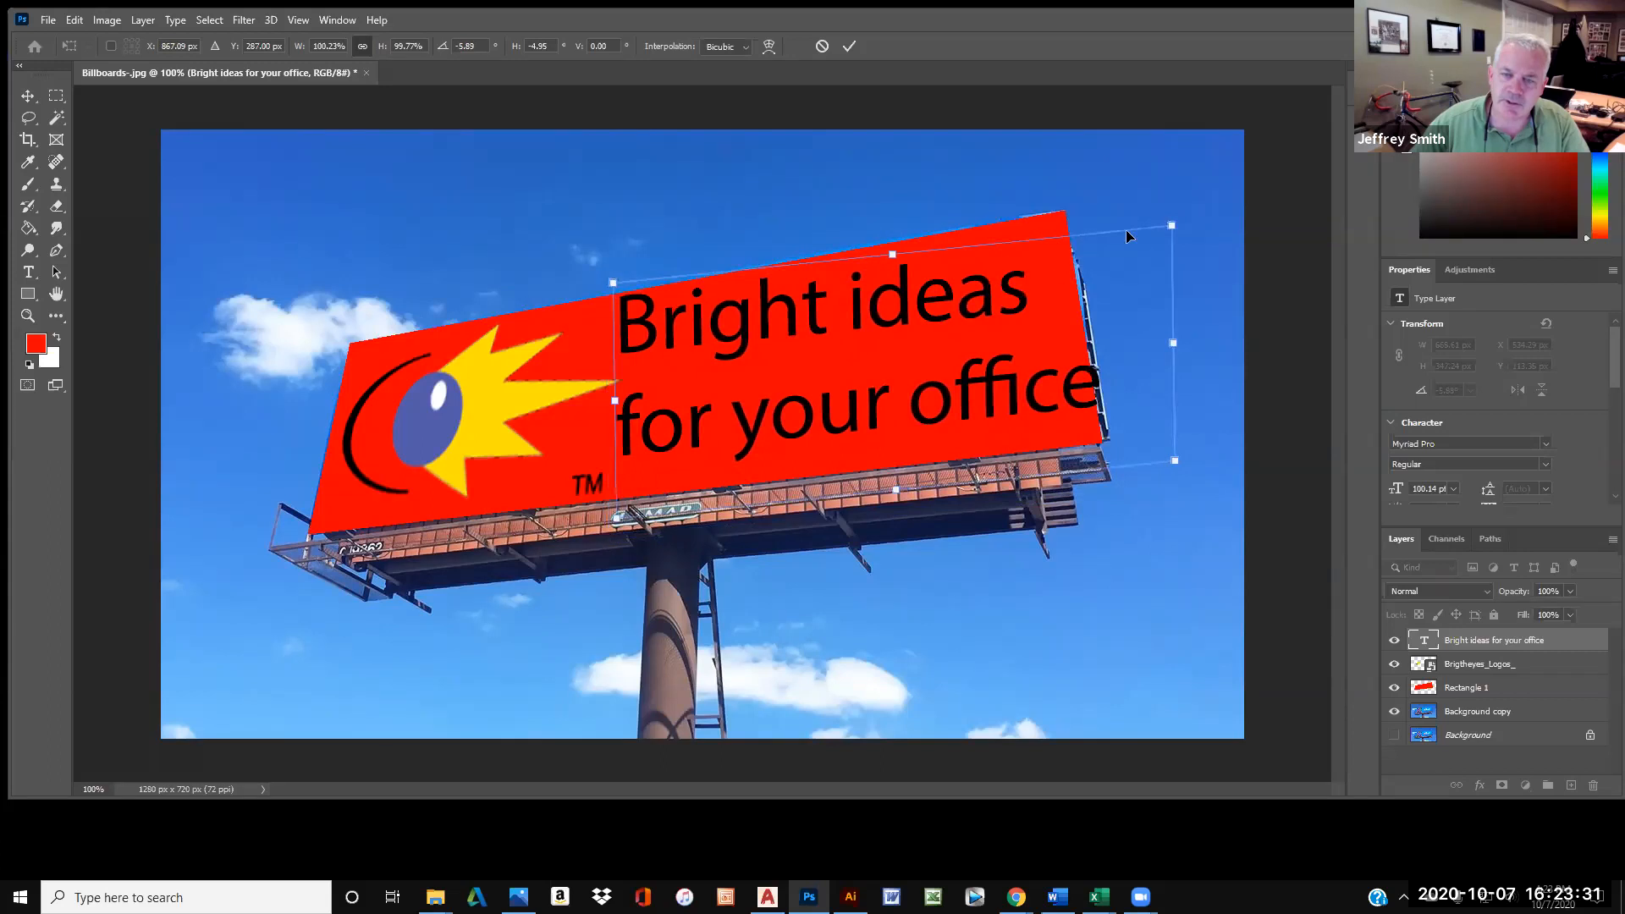
# Rotate the slogan to about -8.12°, apply the transform, and move the text closer to the logo so it fits inside the red panel.
pyautogui.rightClick(699, 331)
pyautogui.click(901, 351)
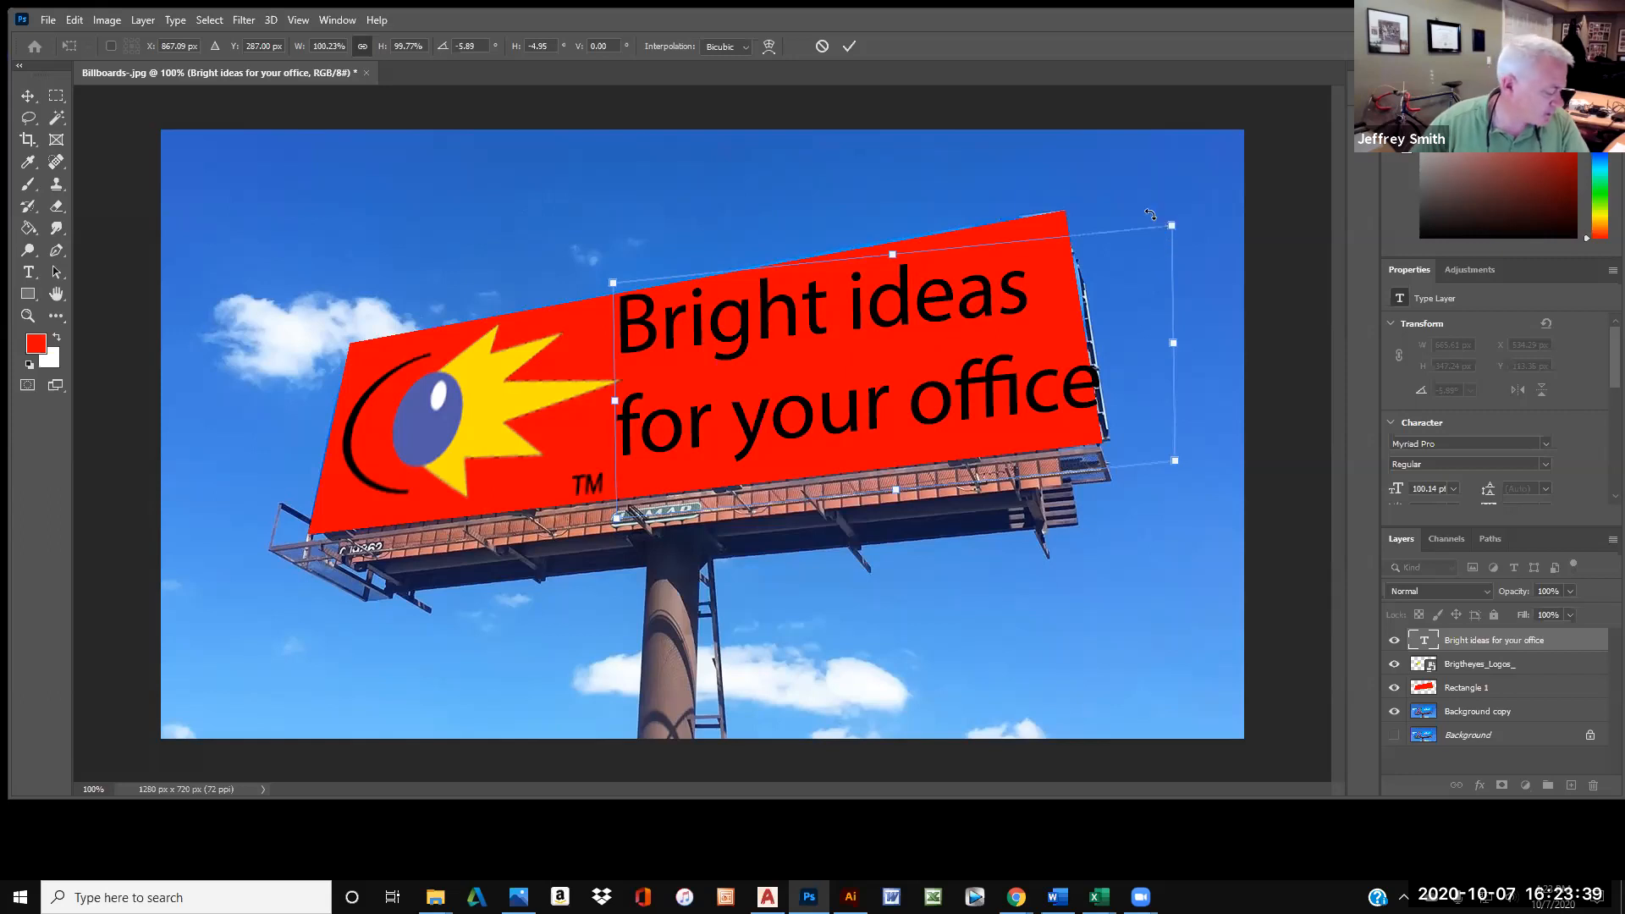
pyautogui.moveTo(1149, 214); pyautogui.dragTo(1145, 209)
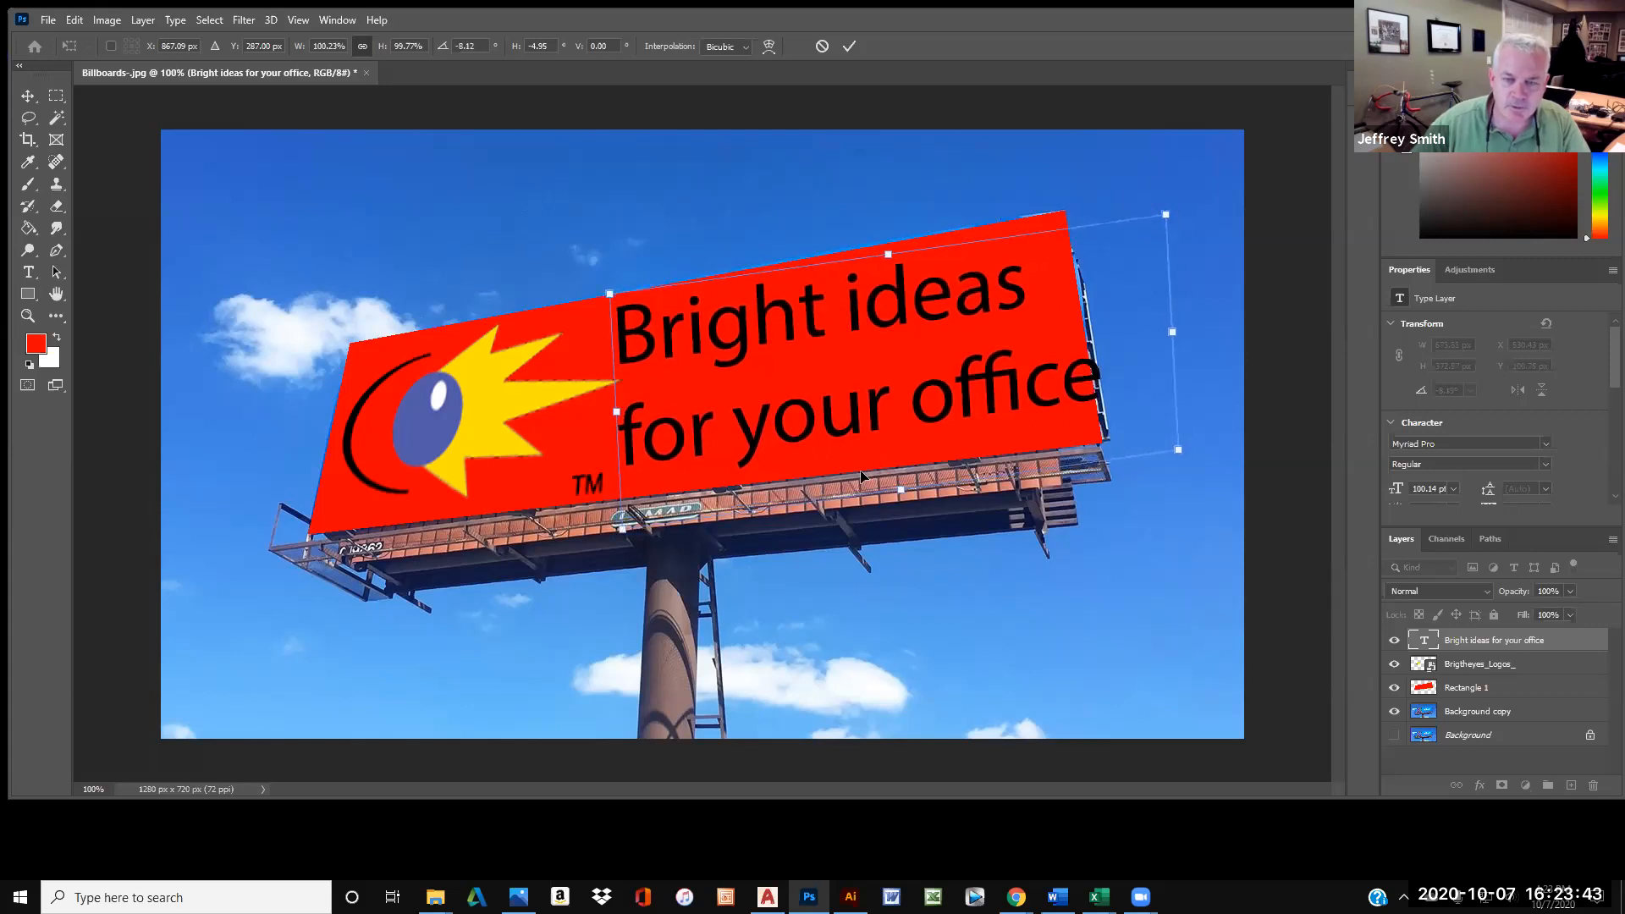
pyautogui.click(29, 97)
pyautogui.moveTo(904, 321); pyautogui.dragTo(886, 325)
# Scale the Brighteyes logo down to about 271 × 171 px and move it clear of the slogan to about X 217, Y 250 px.
pyautogui.click(518, 393)
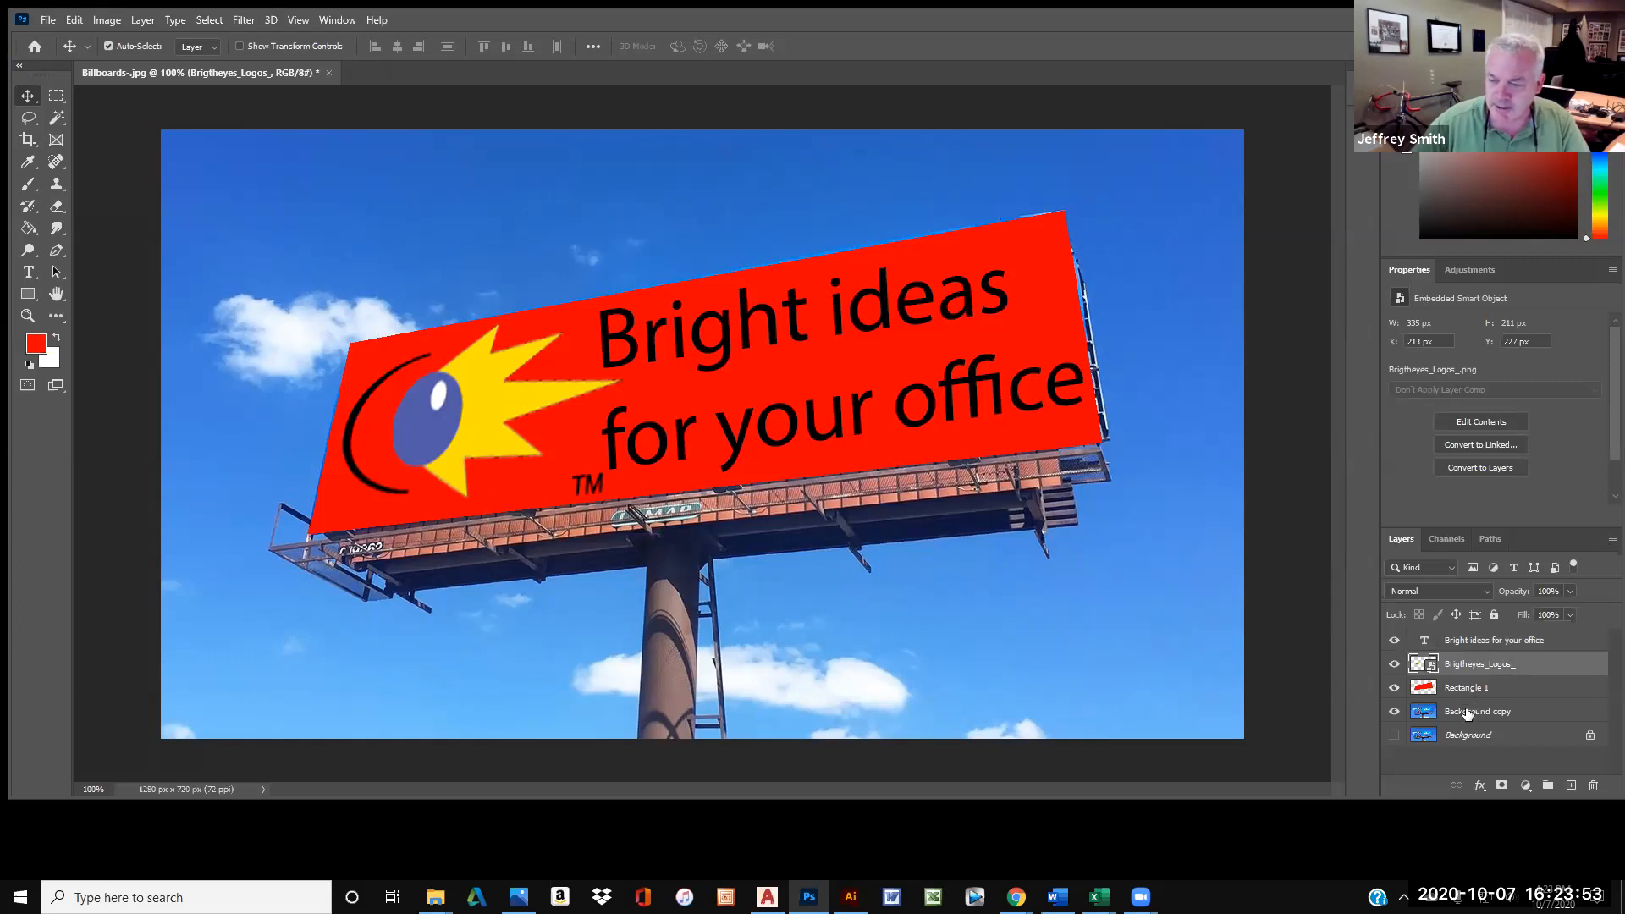
pyautogui.click(1484, 640)
pyautogui.click(1481, 663)
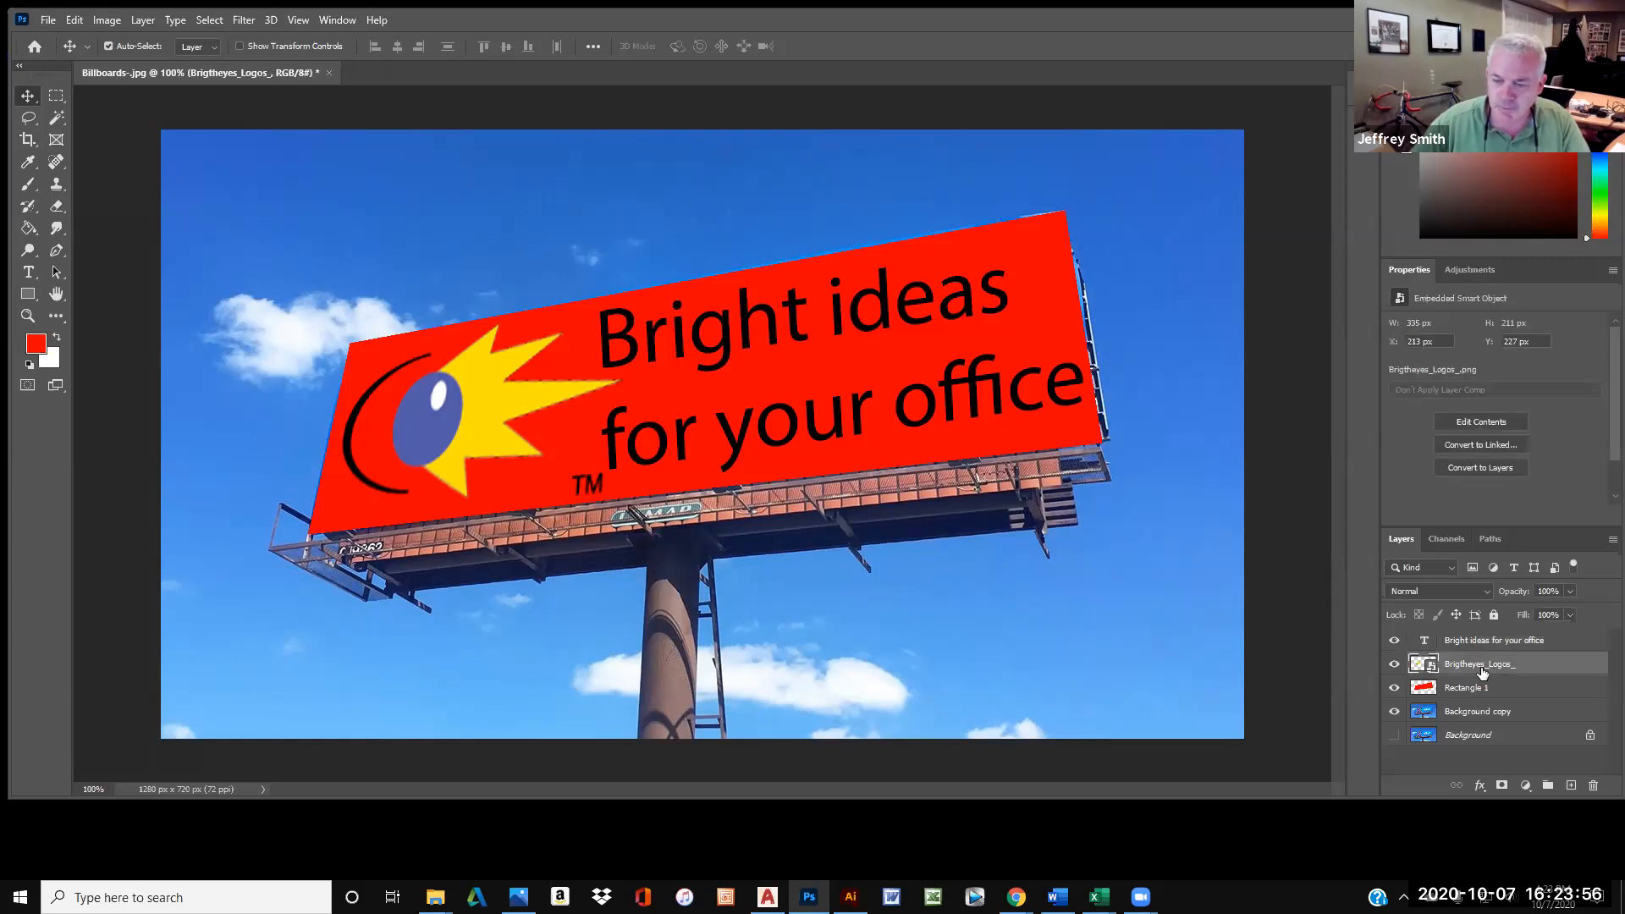
pyautogui.click(107, 23)
pyautogui.moveTo(142, 180)
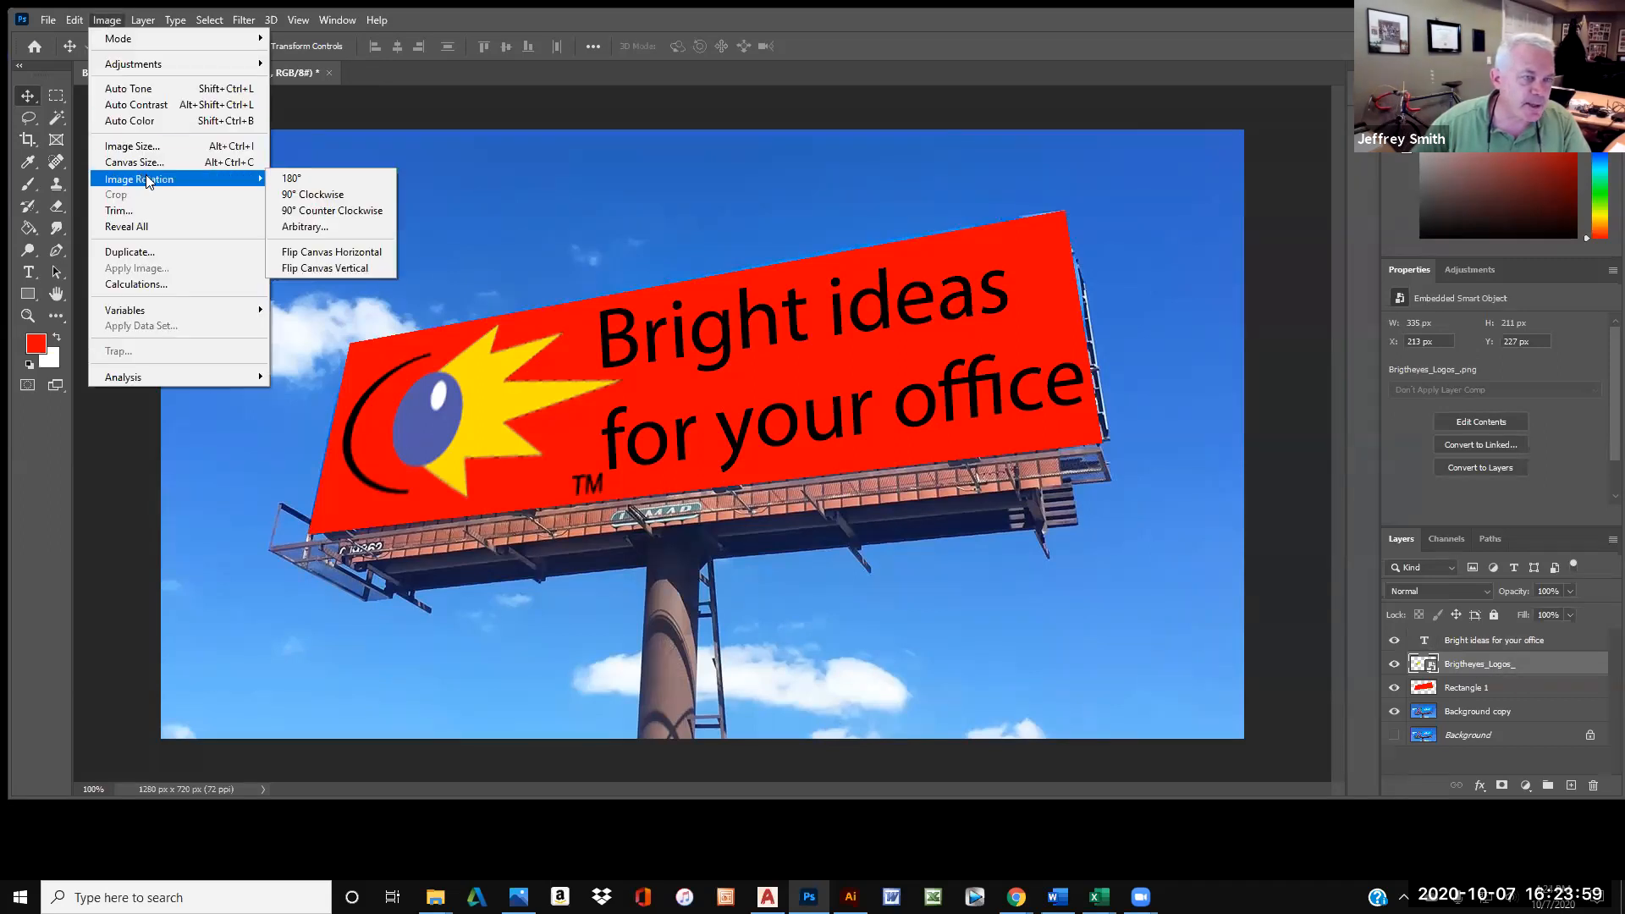
pyautogui.click(74, 20)
pyautogui.click(73, 20)
pyautogui.moveTo(187, 410)
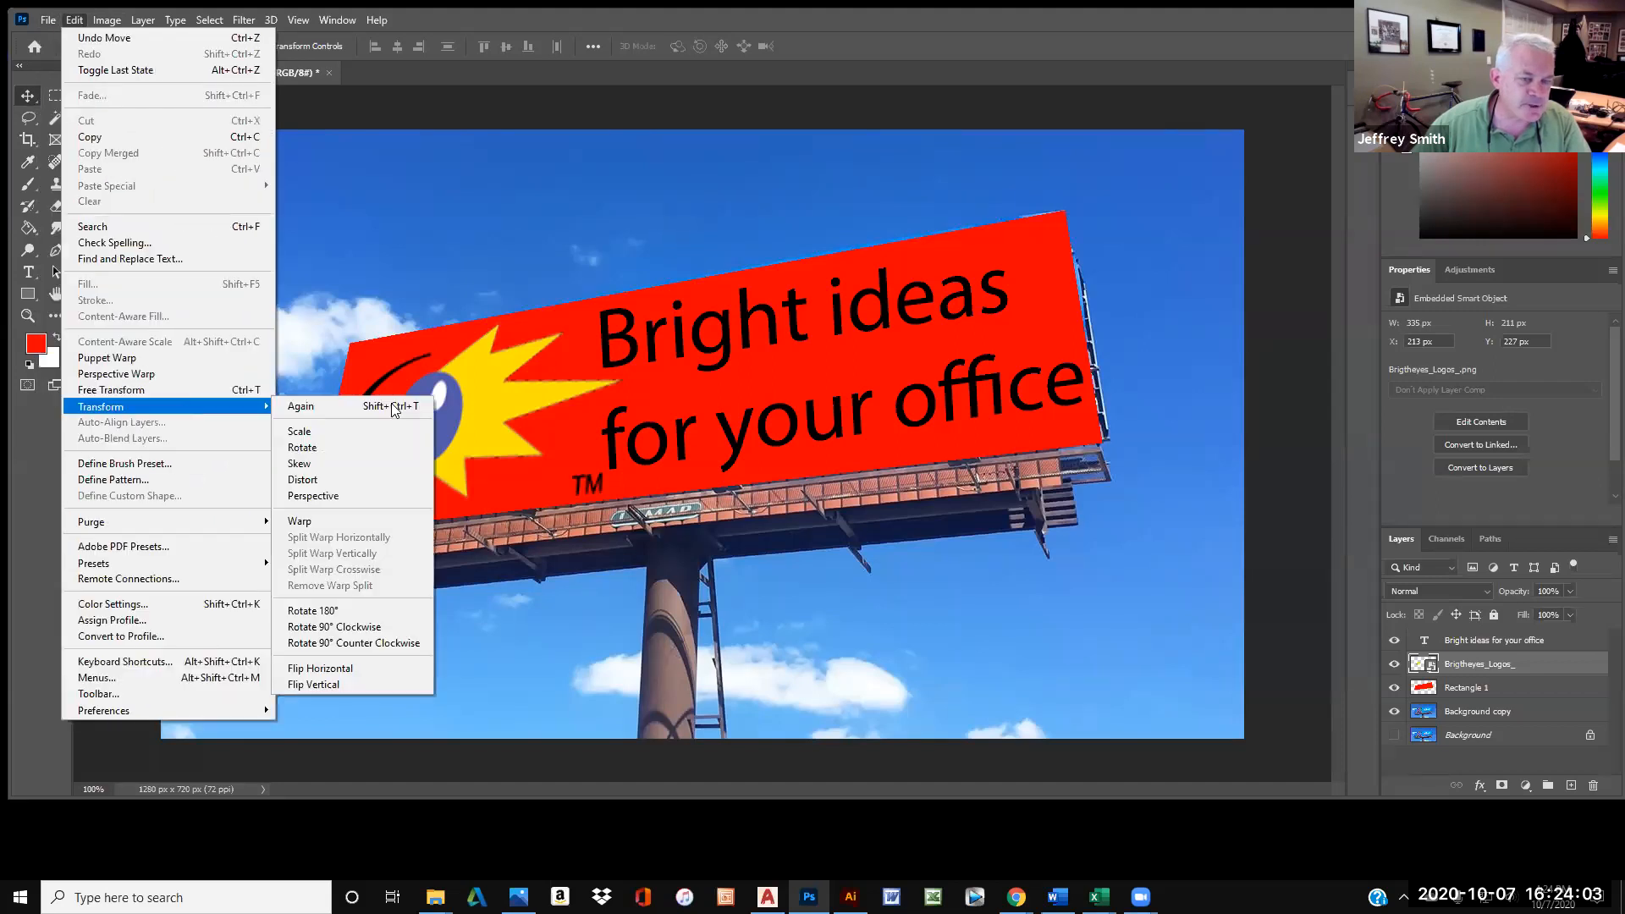
pyautogui.click(398, 432)
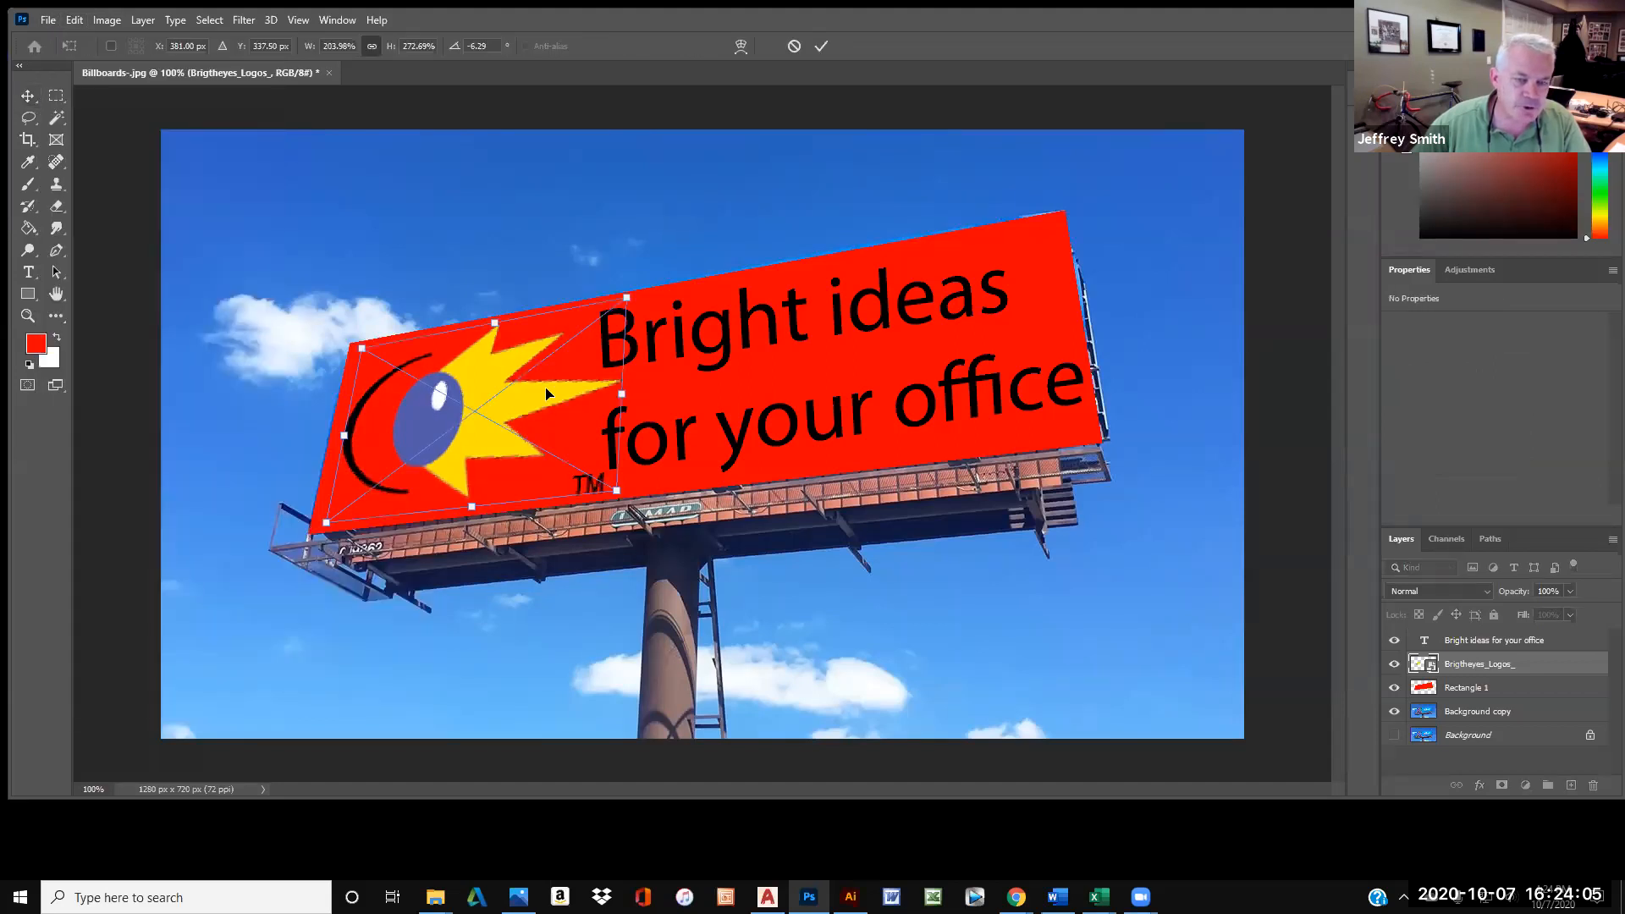
pyautogui.moveTo(626, 296); pyautogui.dragTo(599, 319)
pyautogui.moveTo(514, 395); pyautogui.dragTo(490, 397)
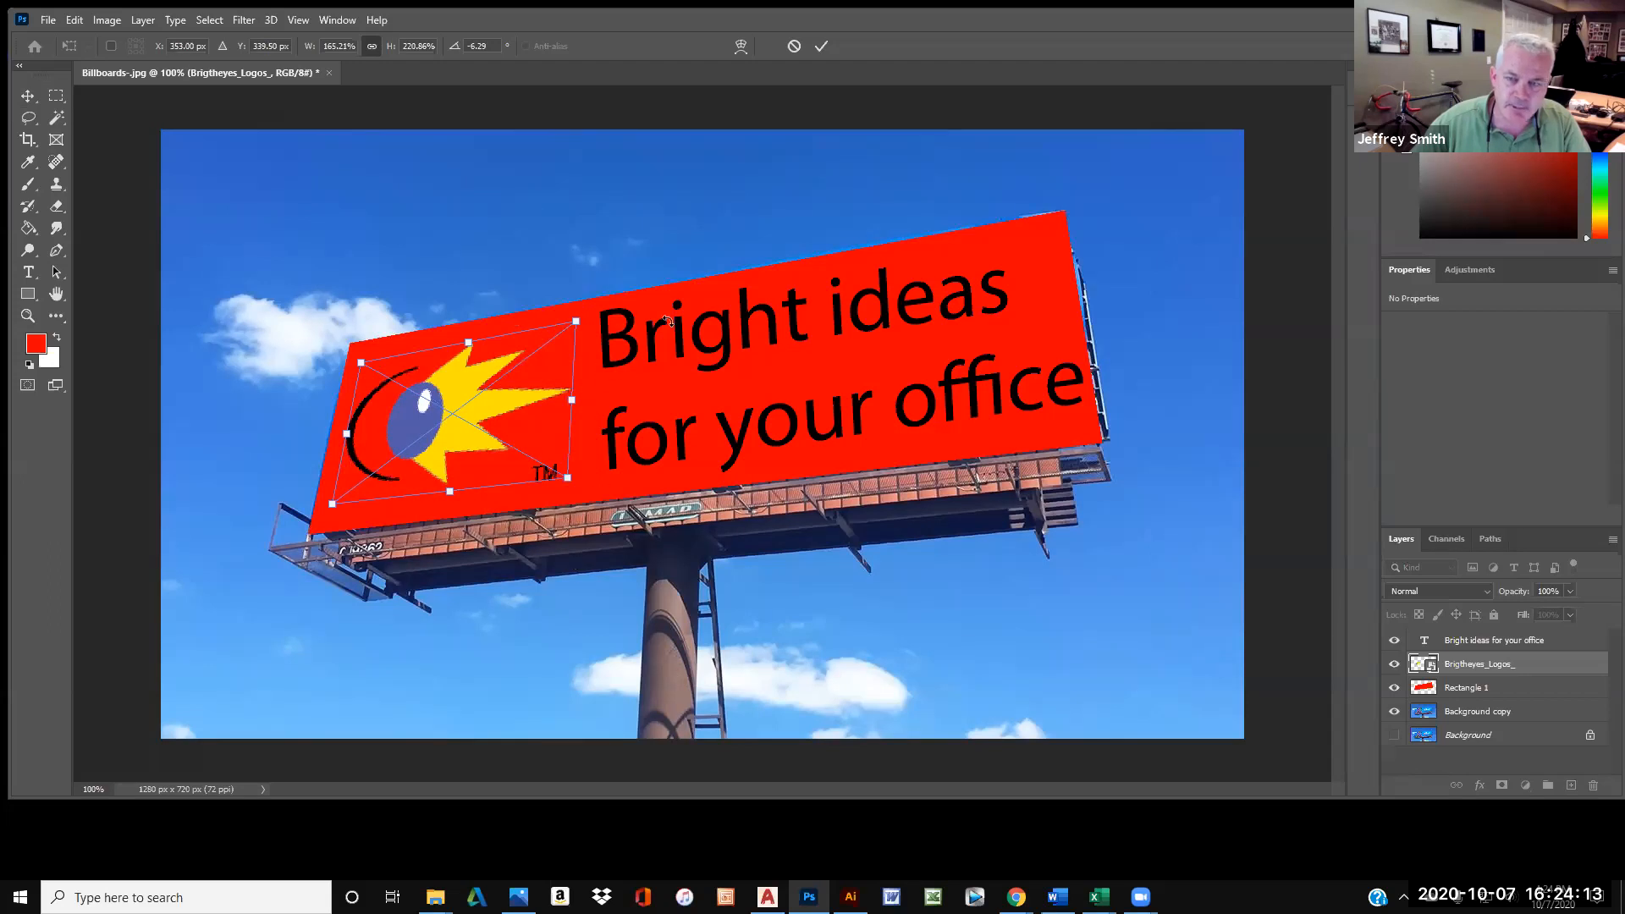
pyautogui.click(34, 118)
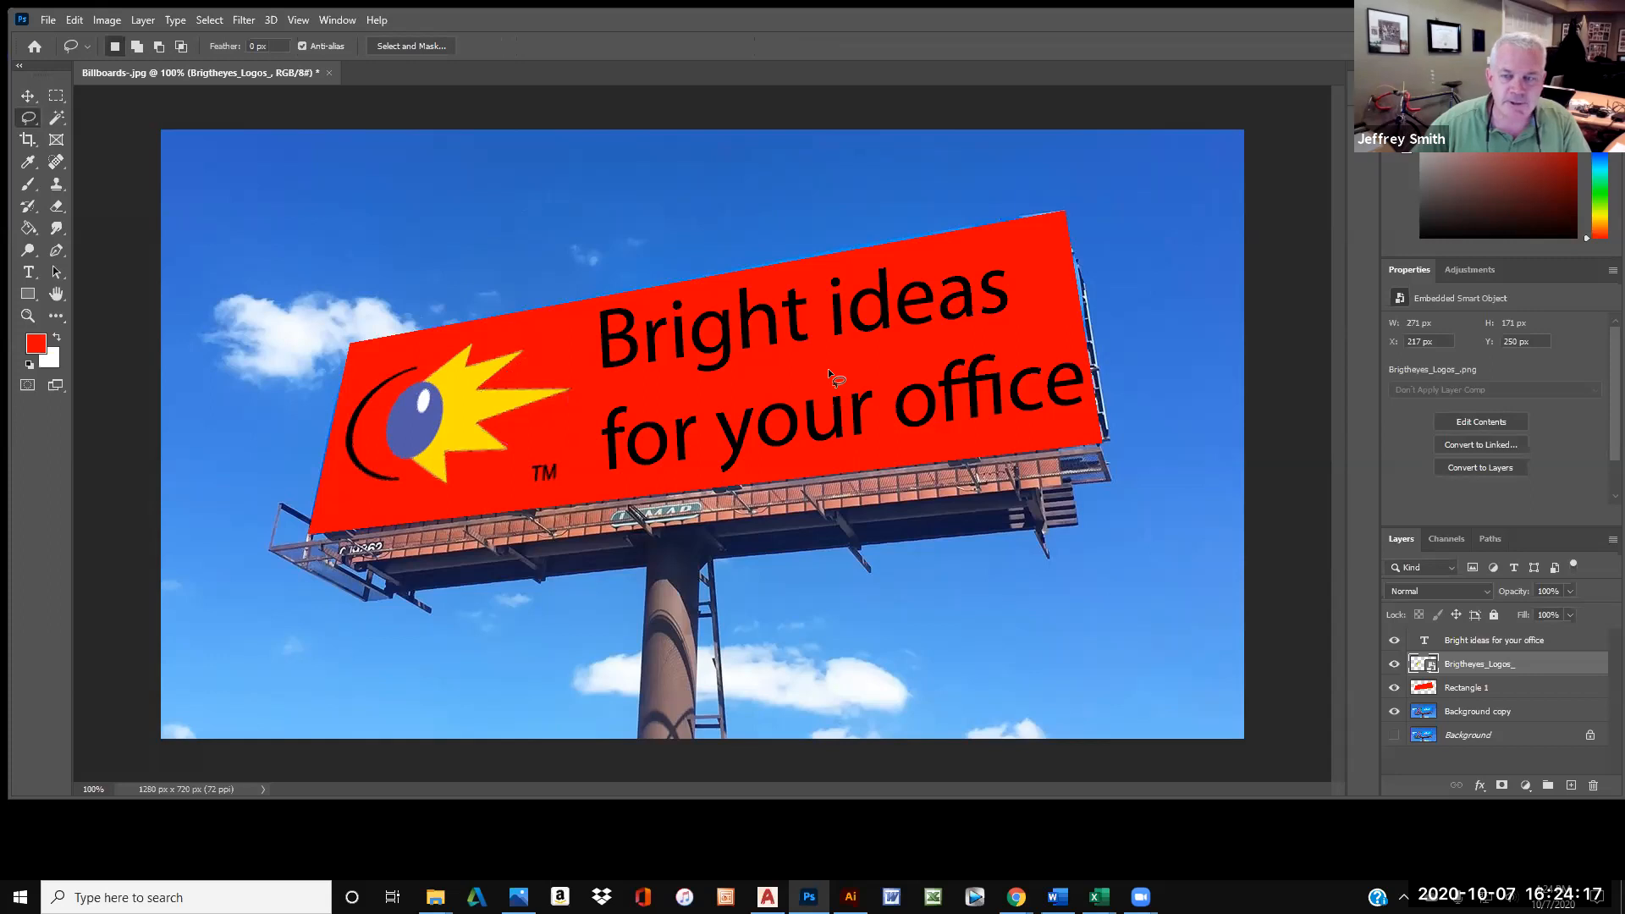